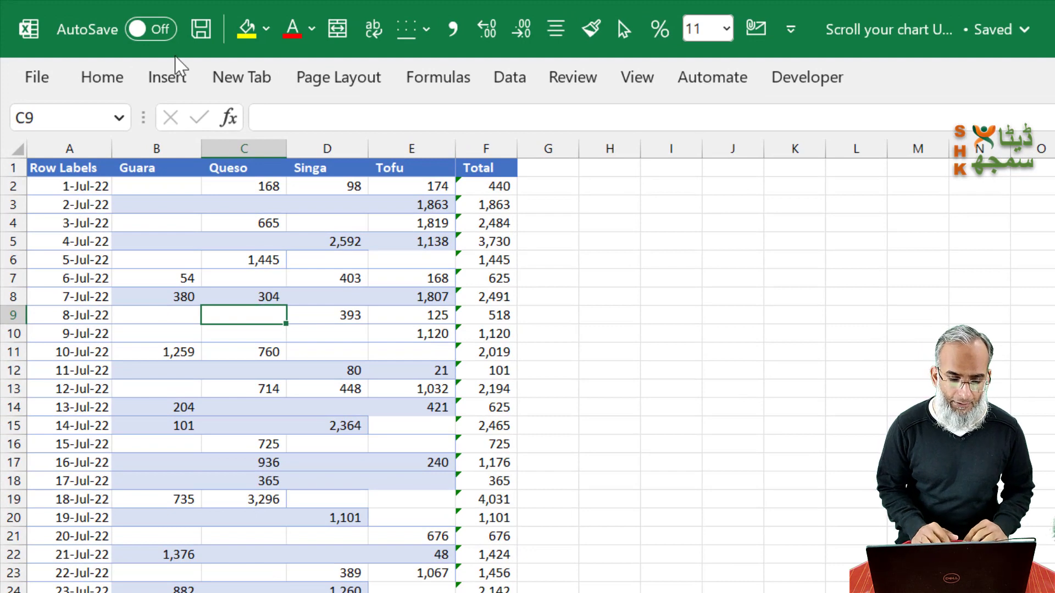
# - Insert a 2-D stacked bar chart from the daily product data and exclude the Total column from its data range
pyautogui.click(168, 77)
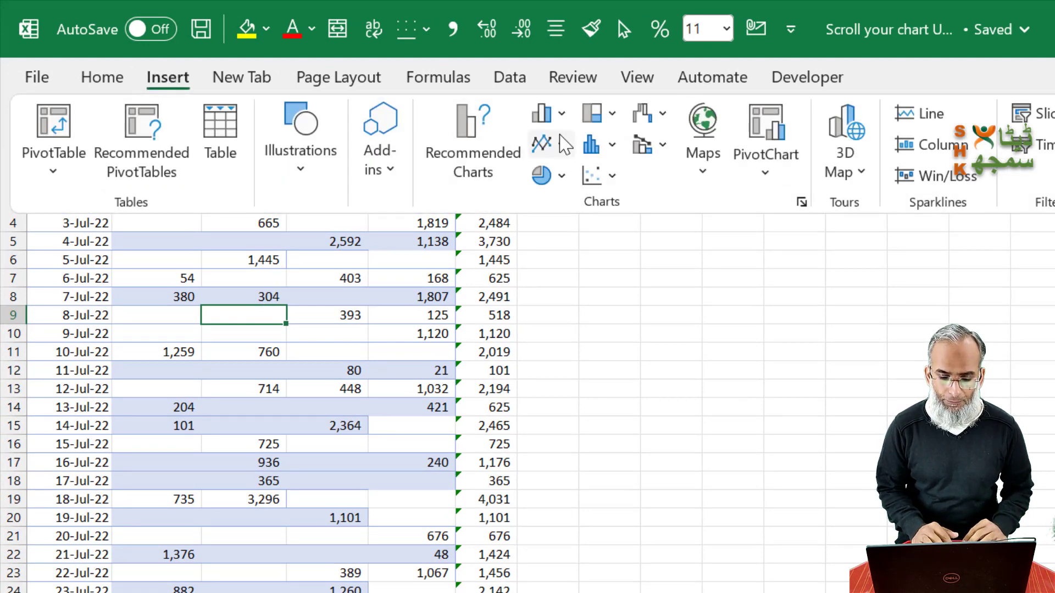
pyautogui.click(553, 122)
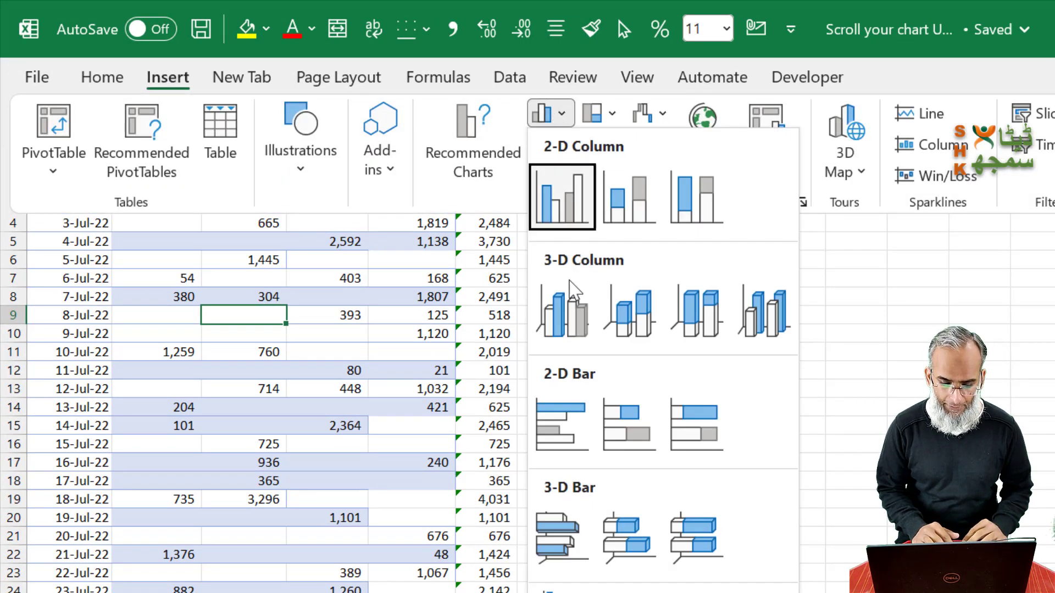
pyautogui.click(644, 443)
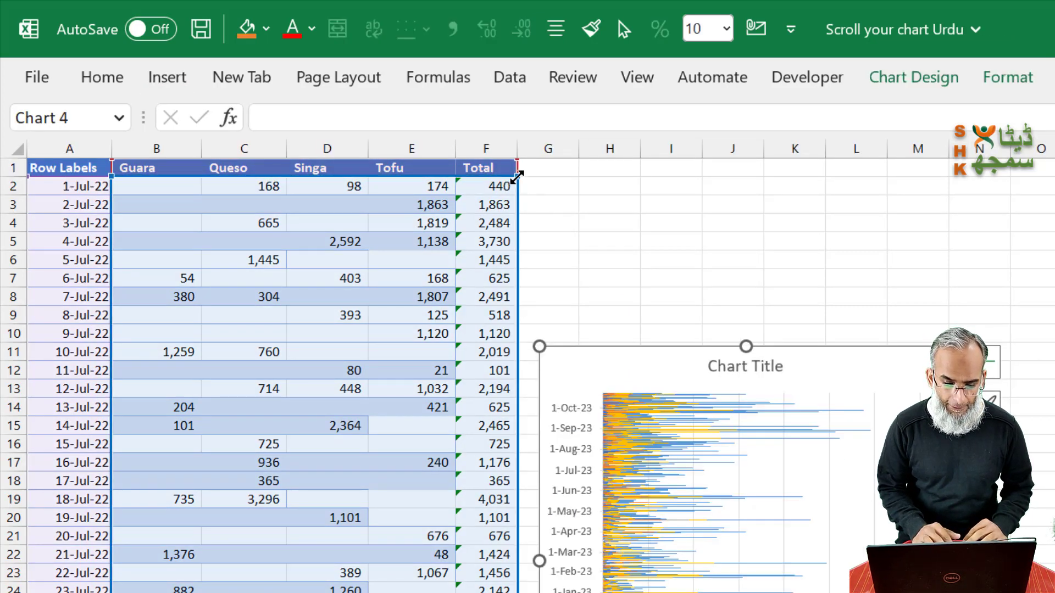
pyautogui.moveTo(517, 176); pyautogui.dragTo(460, 180)
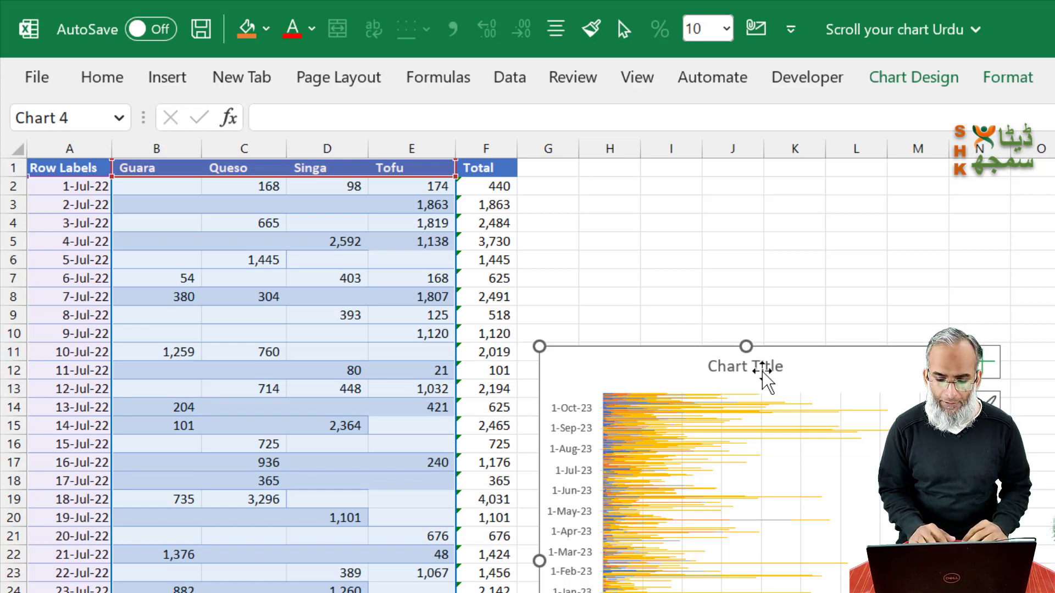
# - Make the chart taller by extending its upper edge and narrower by pulling in its right edge
pyautogui.moveTo(743, 345); pyautogui.dragTo(742, 289)
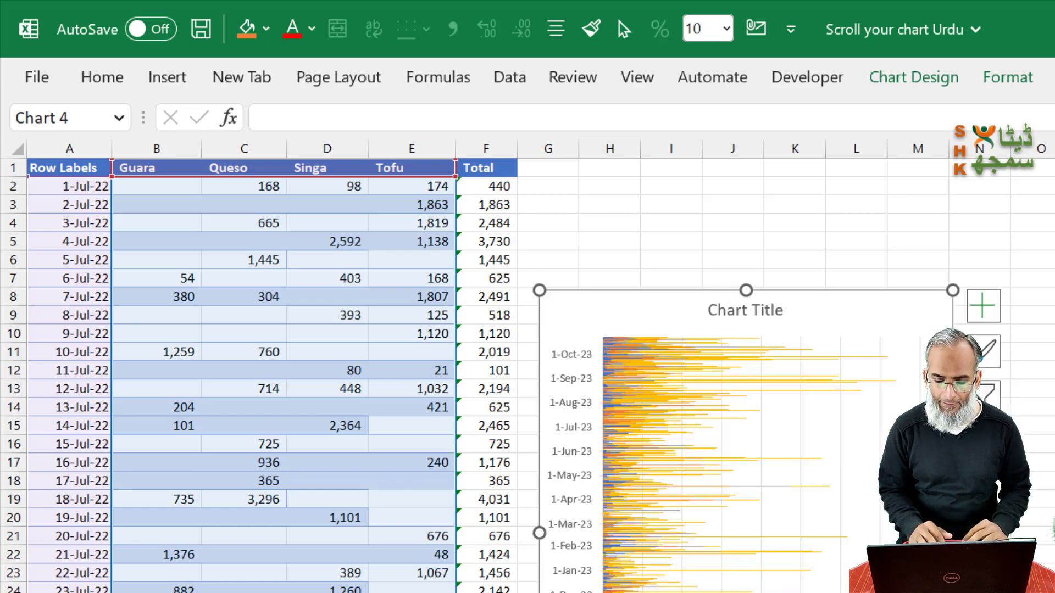
pyautogui.moveTo(952, 533); pyautogui.dragTo(904, 532)
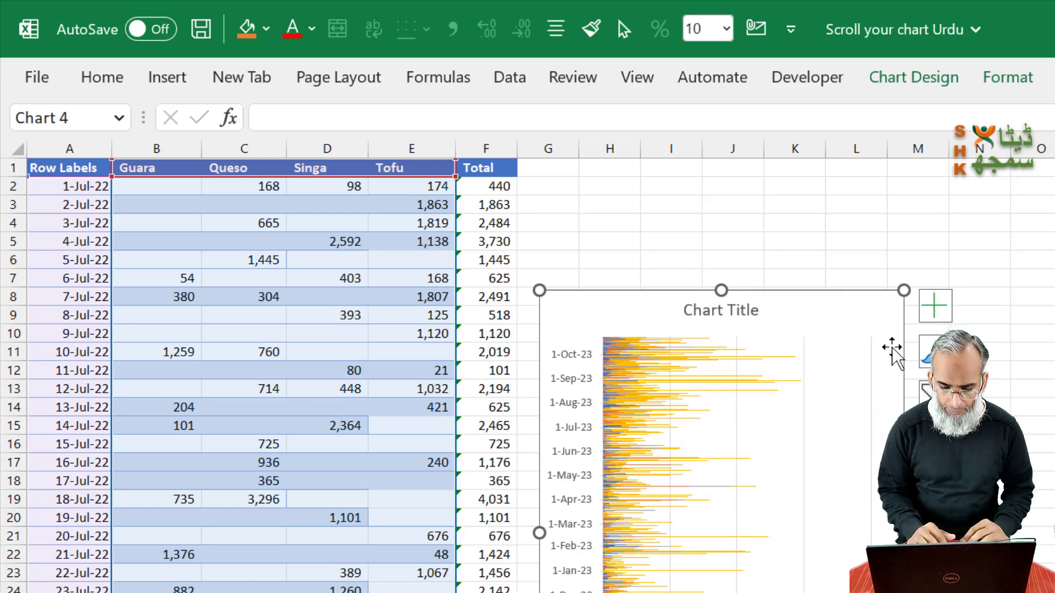
pyautogui.click(979, 444)
# - Draw a vertical Form Control scroll bar just right of the chart, spanning the chart's full height
pyautogui.click(795, 82)
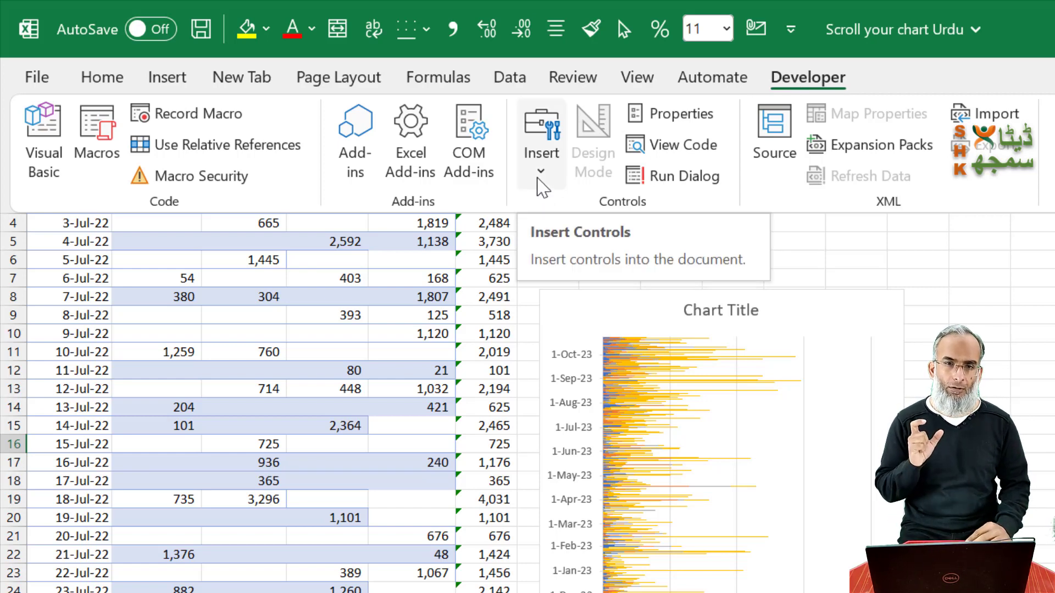
pyautogui.click(541, 165)
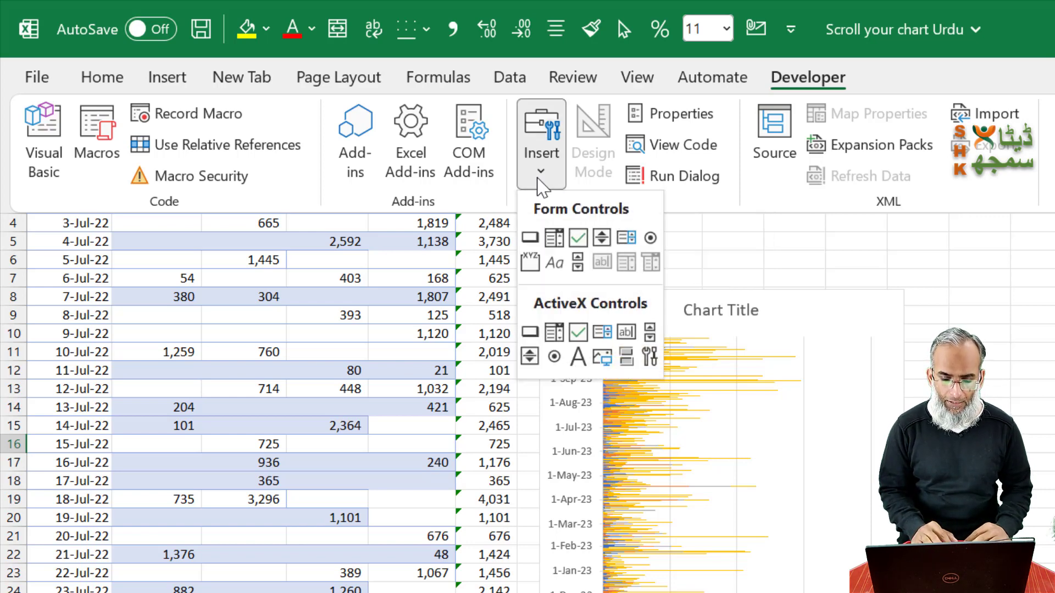
pyautogui.click(578, 262)
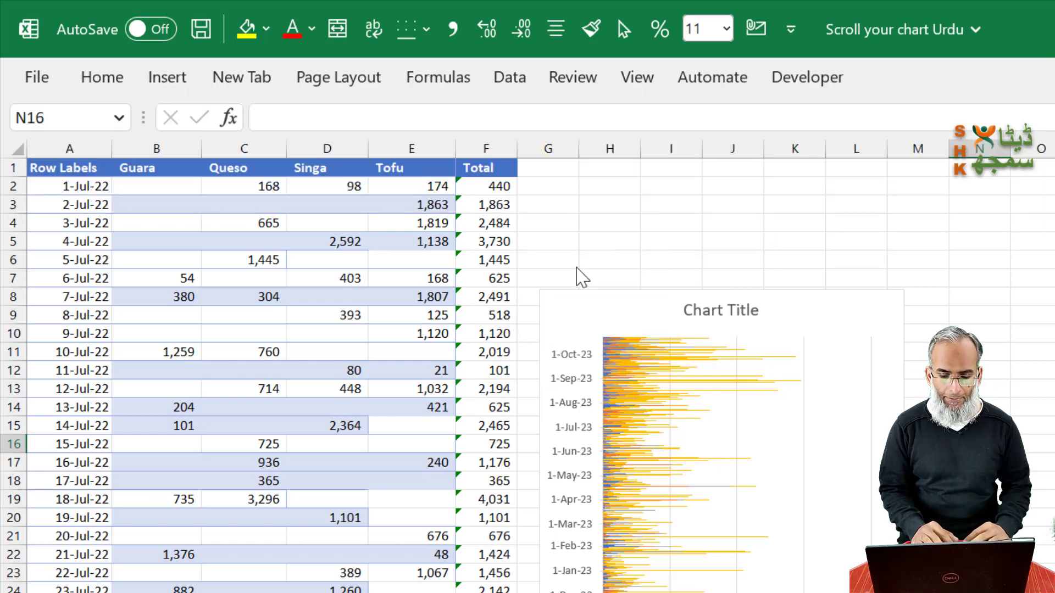
pyautogui.moveTo(917, 292); pyautogui.dragTo(961, 592)
pyautogui.moveTo(704, 450); pyautogui.dragTo(676, 568)
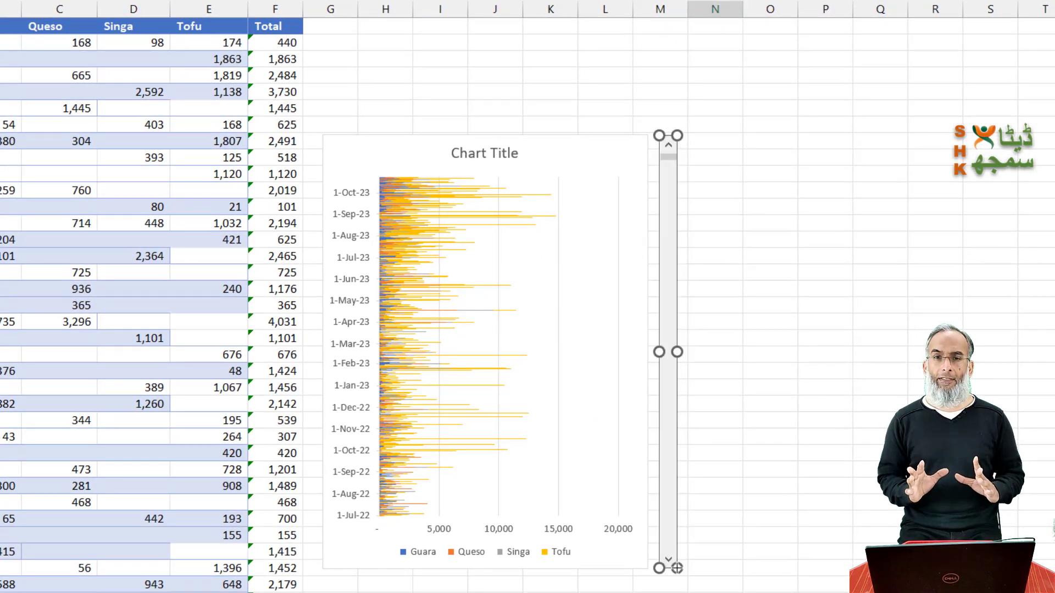
# - In the scroll bar's control settings, set the maximum value to 500 and the minimum value to 2
pyautogui.rightClick(668, 295)
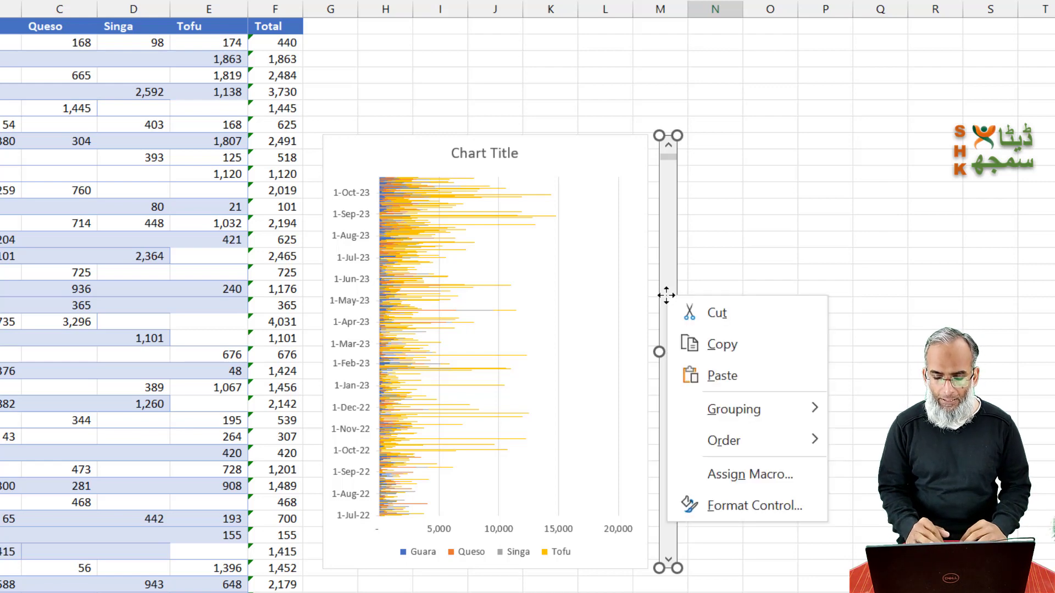
pyautogui.click(732, 503)
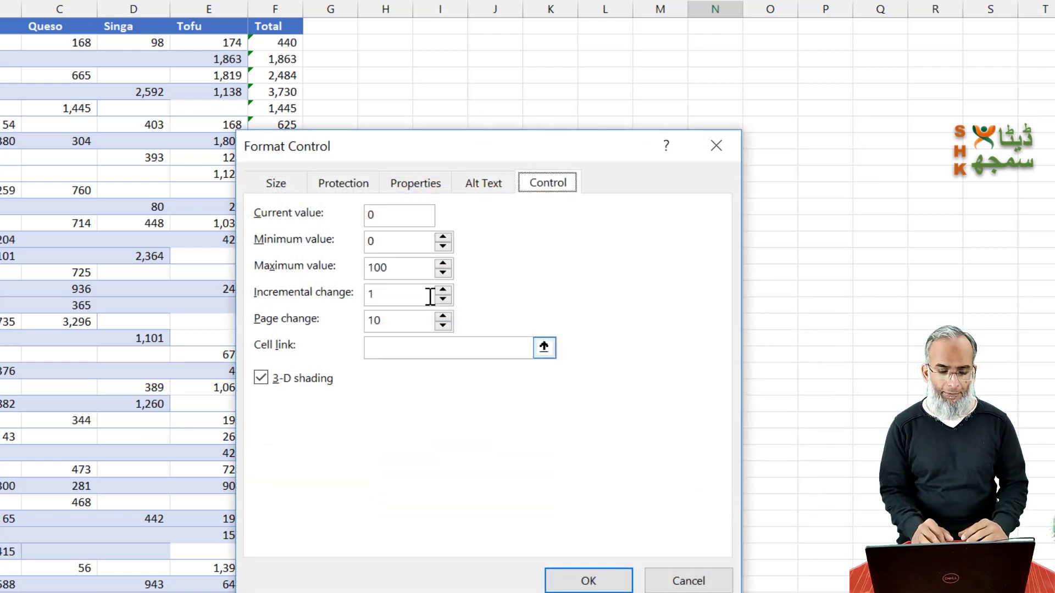
pyautogui.moveTo(404, 269); pyautogui.dragTo(356, 271)
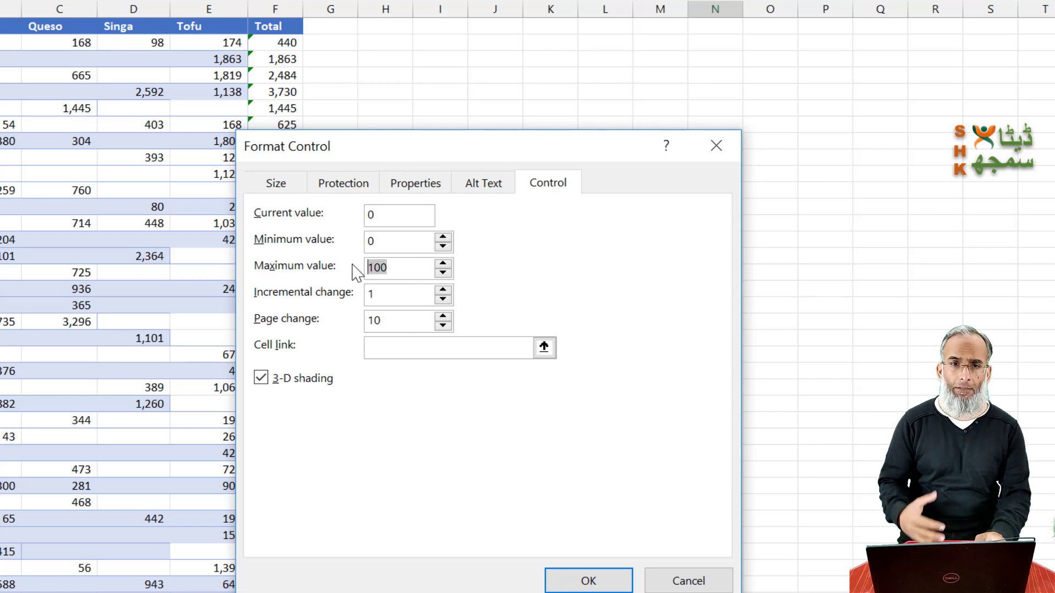
pyautogui.write('500')
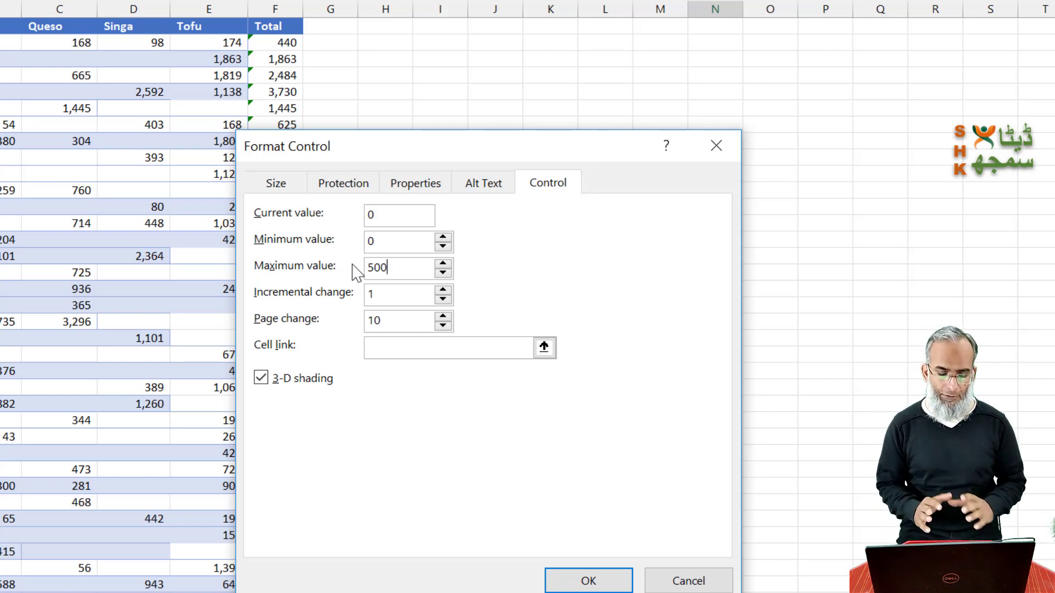
pyautogui.moveTo(394, 243); pyautogui.dragTo(358, 241)
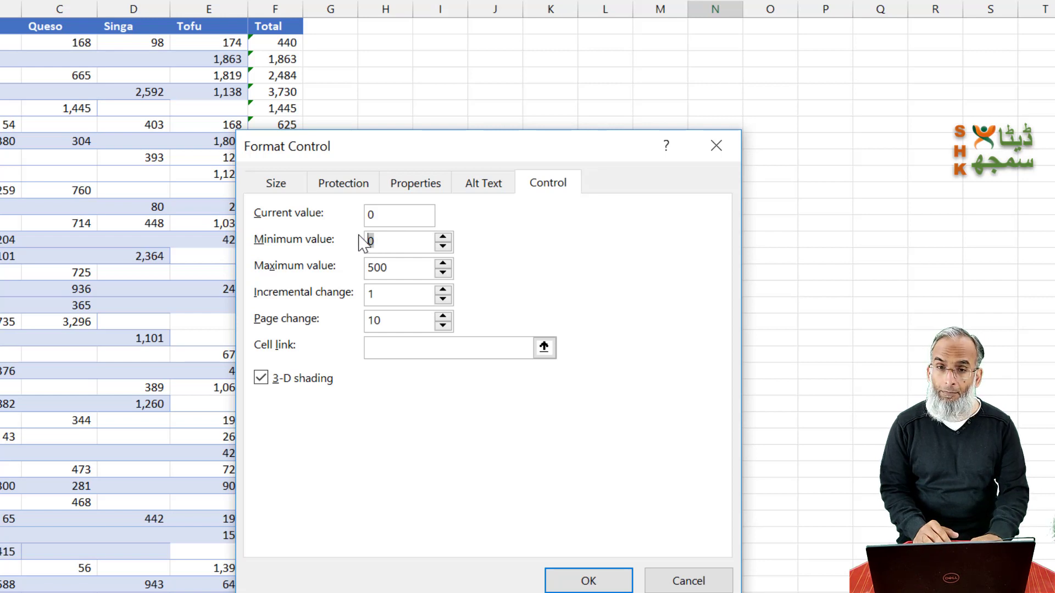
pyautogui.write('2')
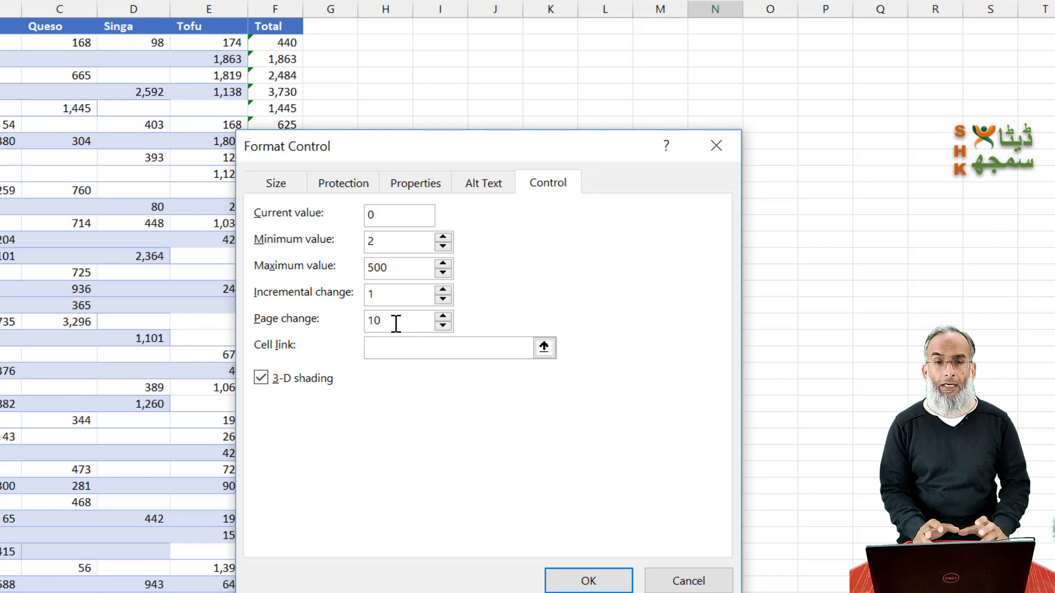
# - Link the scroll bar to cell $J$1, apply the control settings and deselect the scroll bar
pyautogui.click(388, 349)
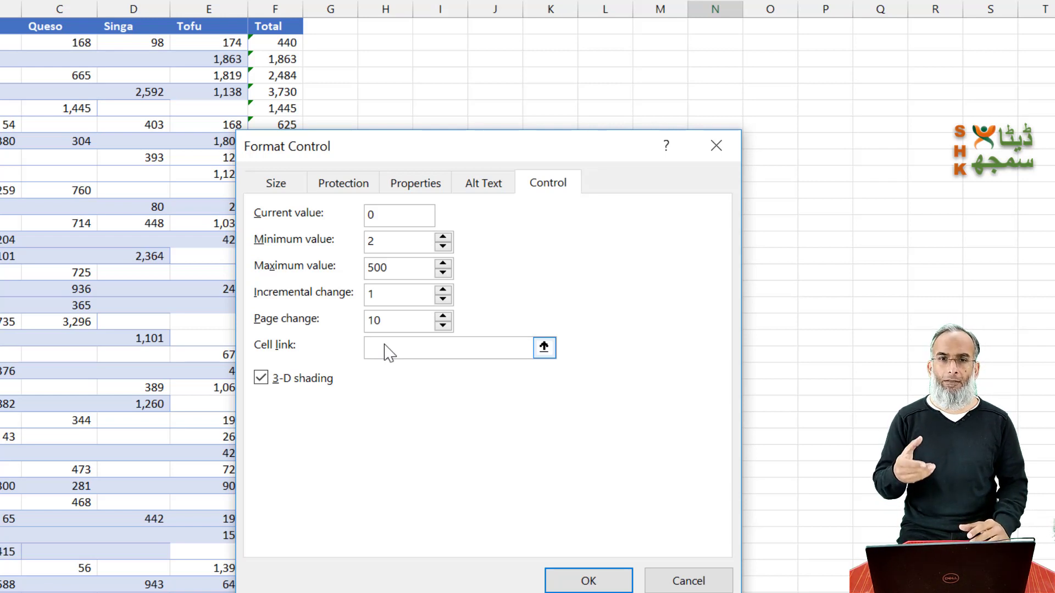
pyautogui.click(483, 23)
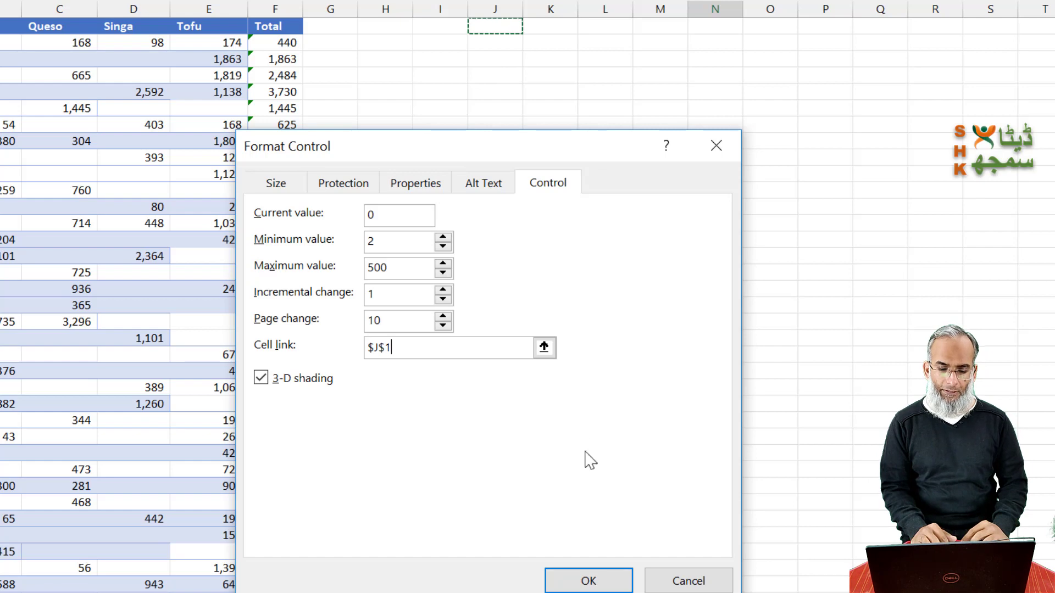
pyautogui.click(584, 580)
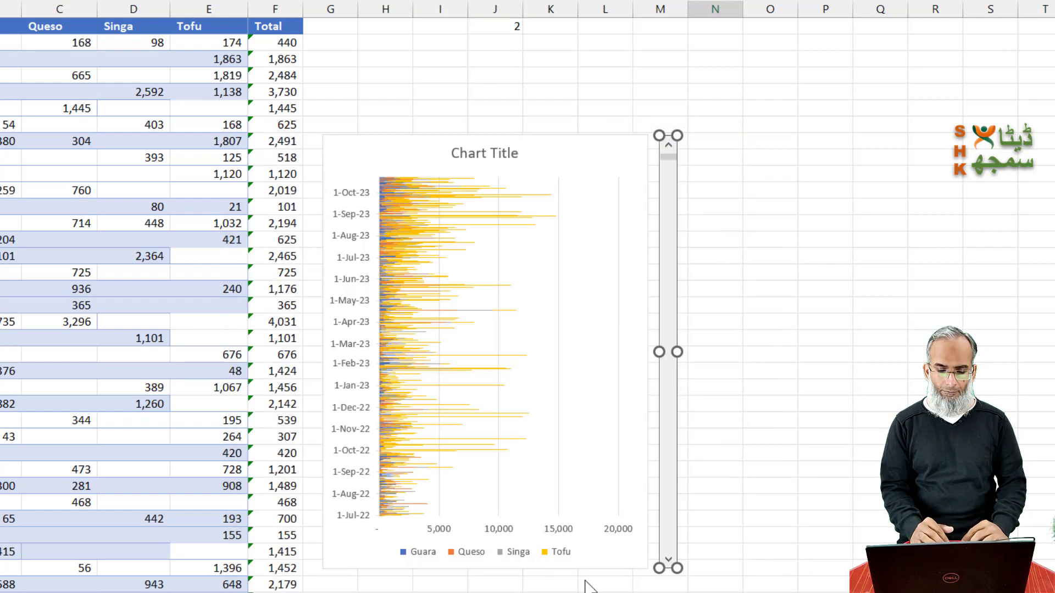
pyautogui.click(801, 304)
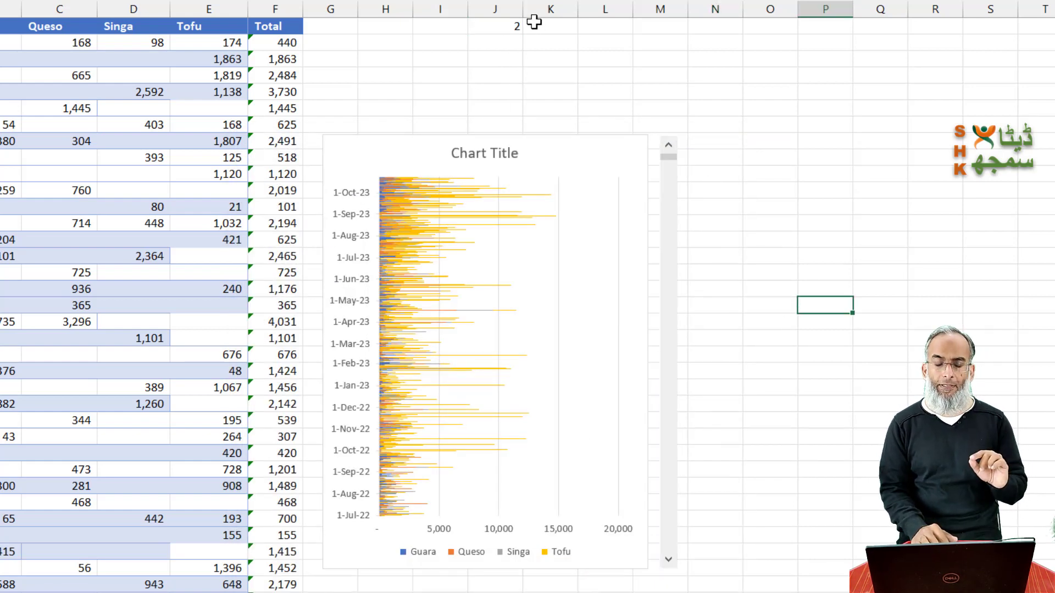
# - Test the scroll bar by paging down once and stepping back up to its minimum value
pyautogui.click(666, 461)
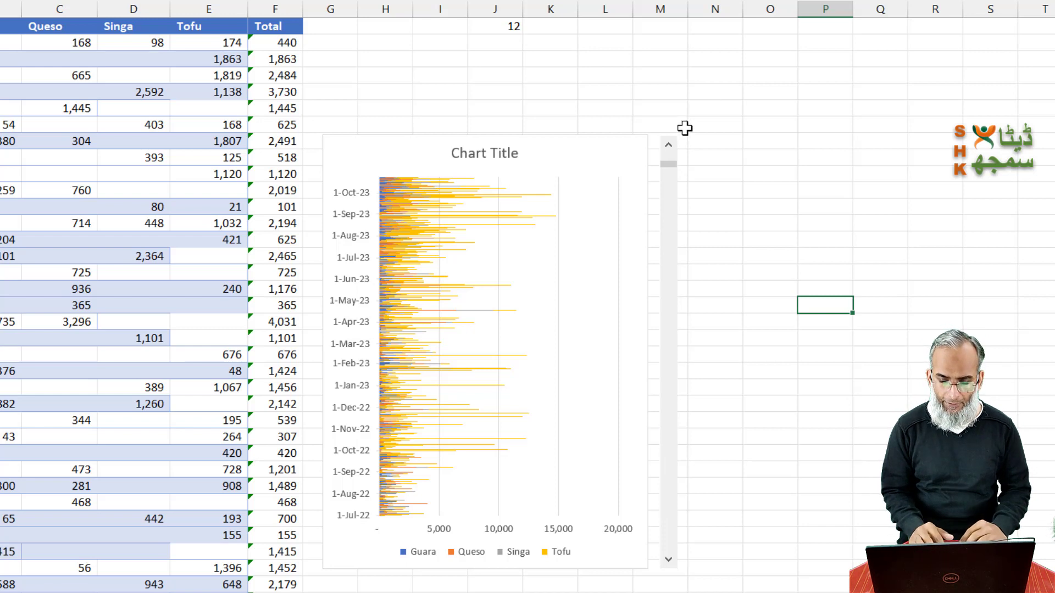
pyautogui.doubleClick(668, 149)
pyautogui.doubleClick(668, 149)
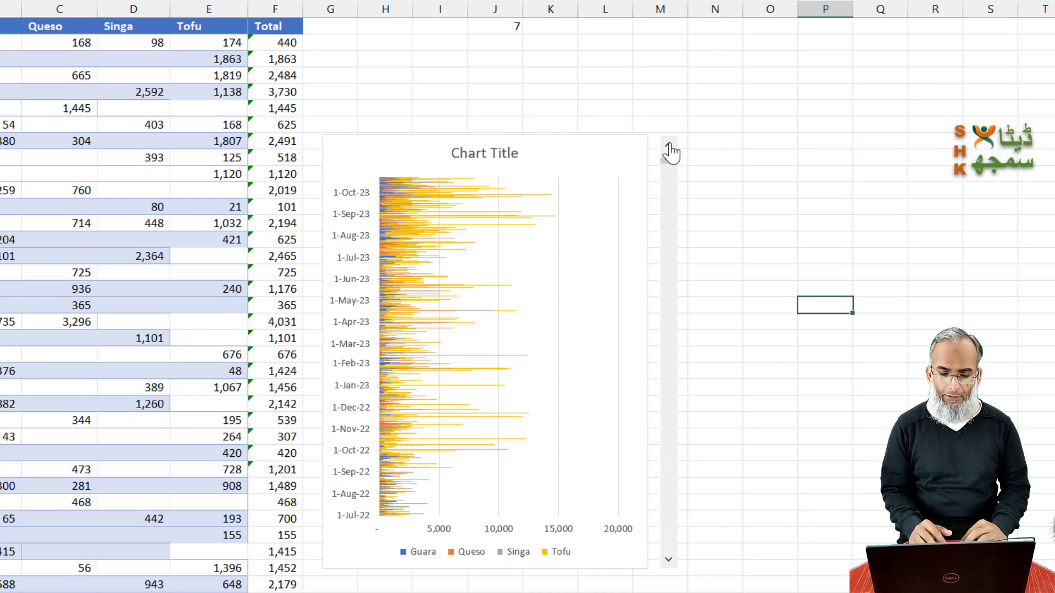
pyautogui.tripleClick(668, 148)
pyautogui.doubleClick(669, 148)
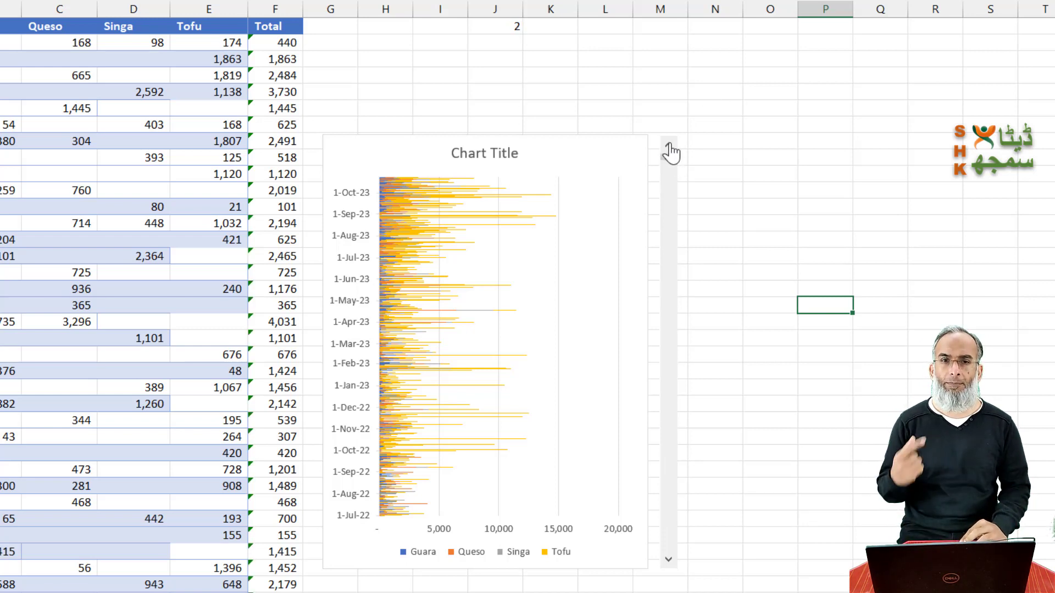
# - Enter the formula =J1+10 in cell K1, next to the scroll bar's linked cell
pyautogui.click(586, 29)
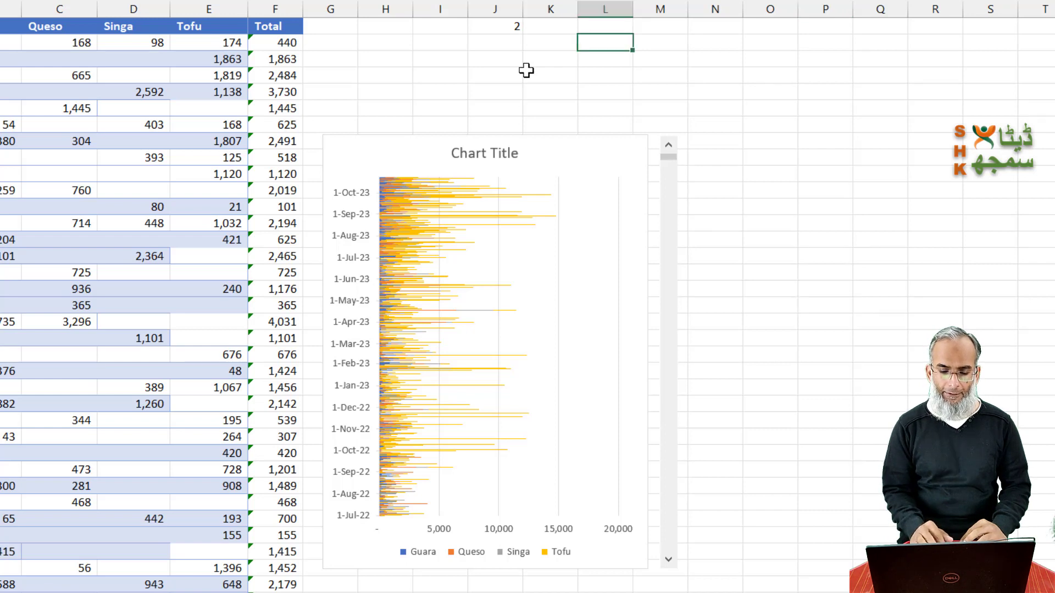
pyautogui.click(541, 28)
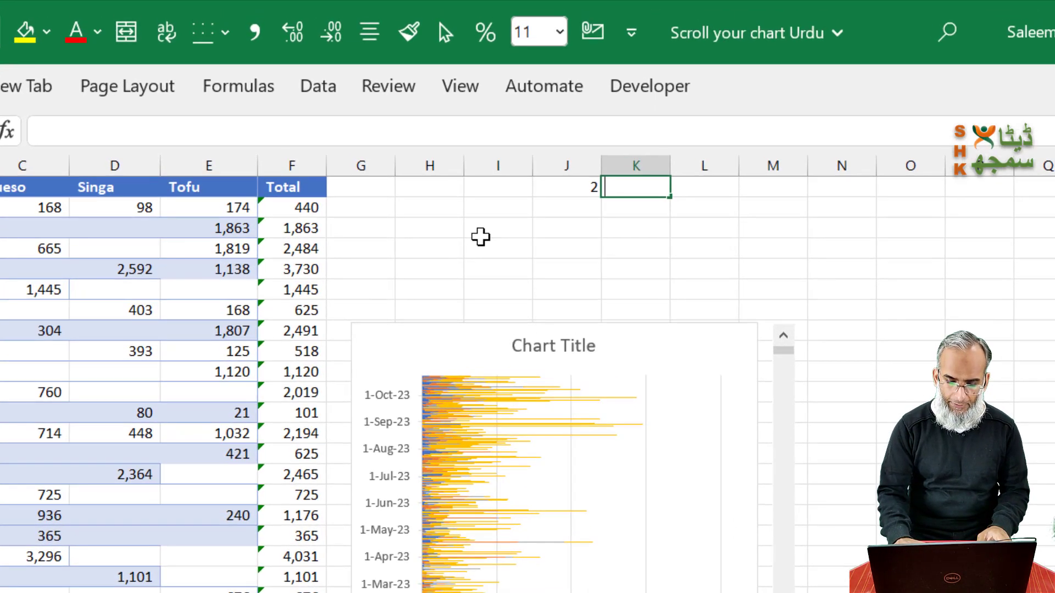
pyautogui.write('=')
pyautogui.press('Left')
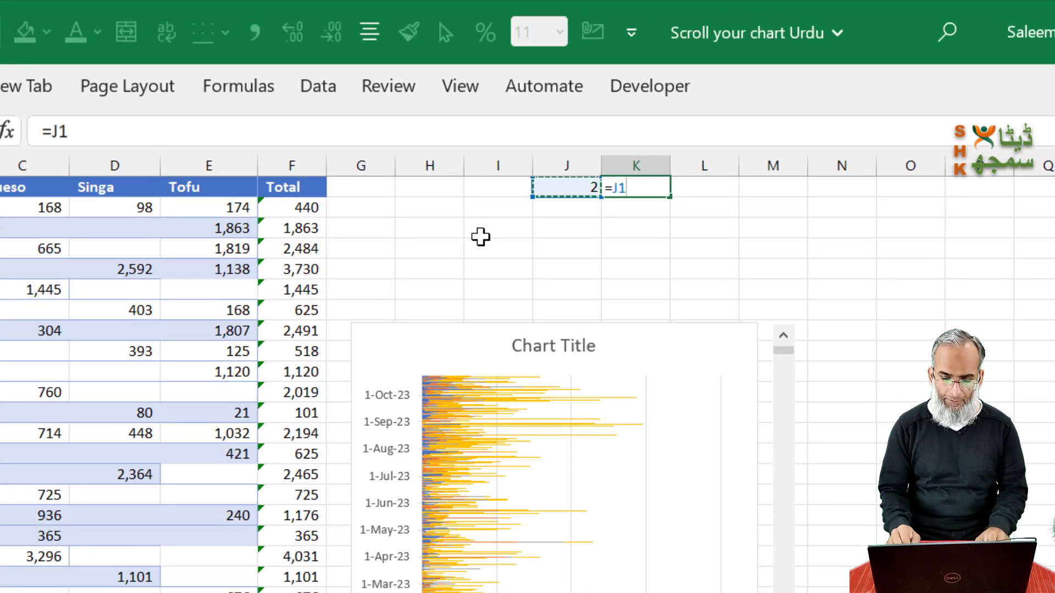
pyautogui.write('+10')
pyautogui.press('Return')
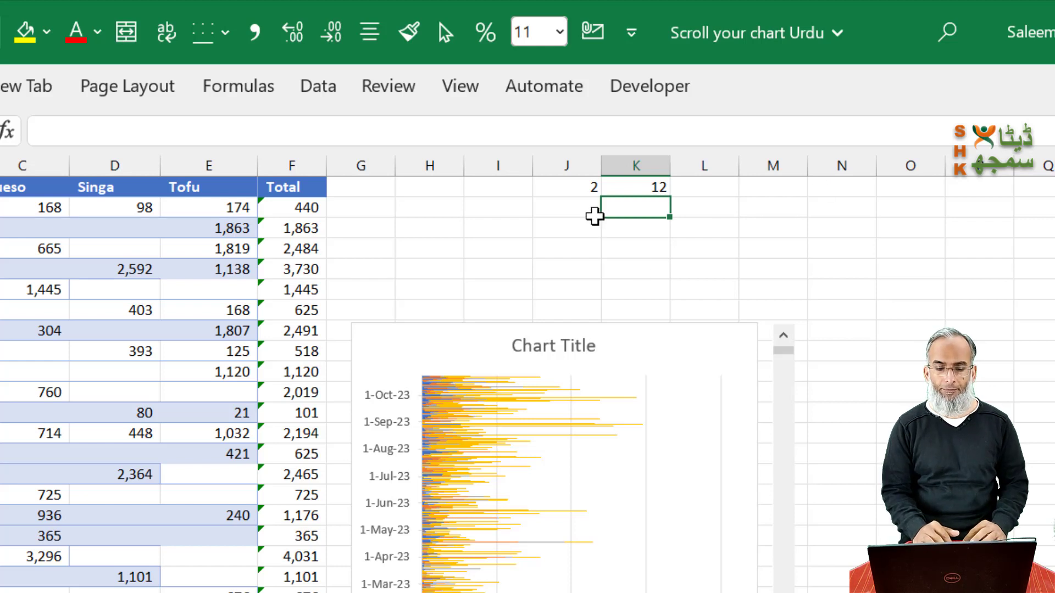
# - Enter the formula ="Summary!A"&J1 in cell J3, building the start reference from the scroll bar's linked cell
pyautogui.click(583, 216)
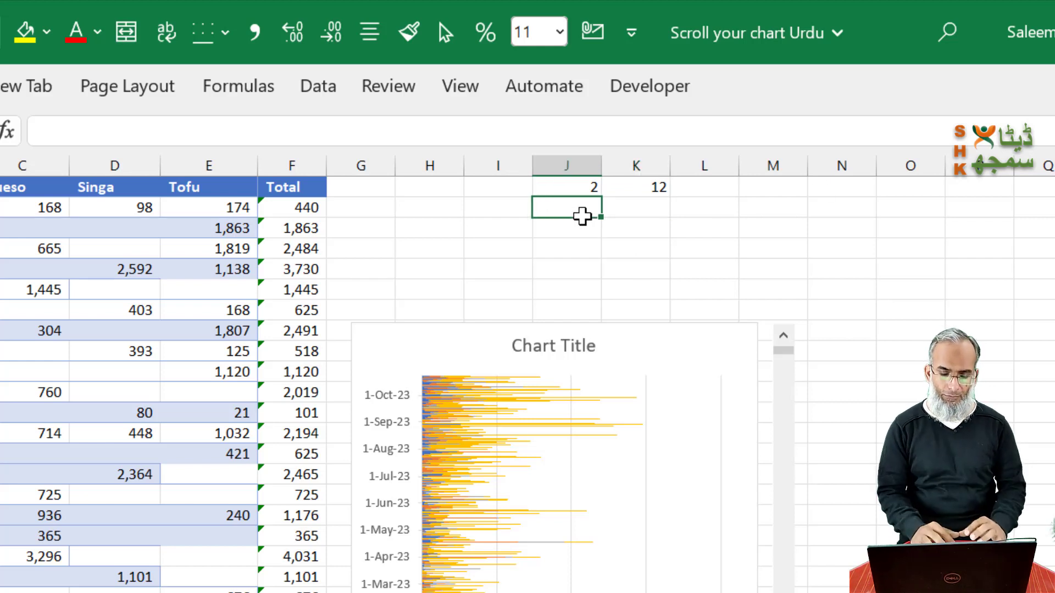
pyautogui.click(589, 228)
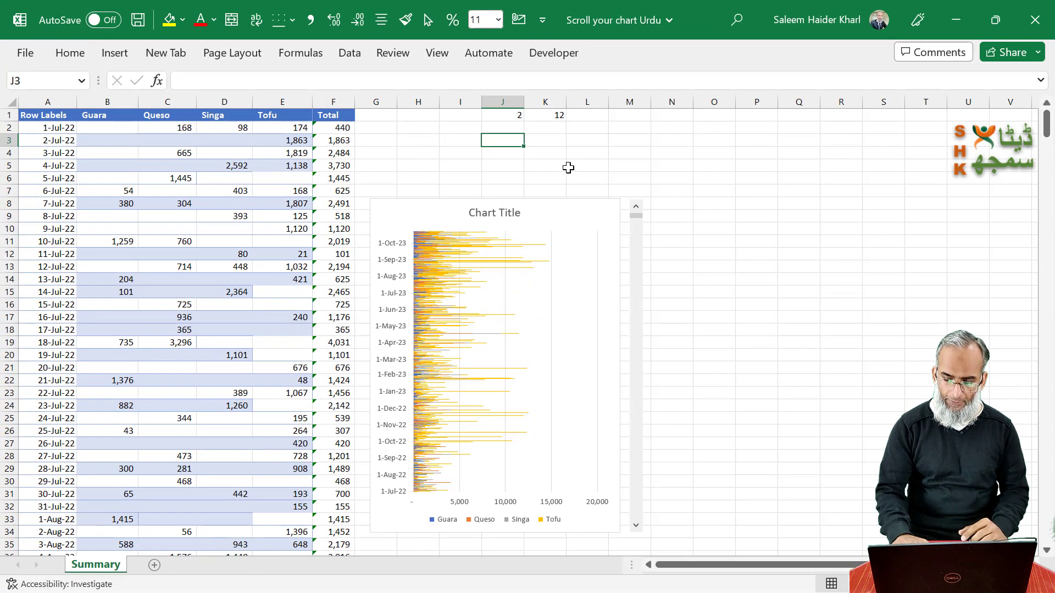
pyautogui.write('=')
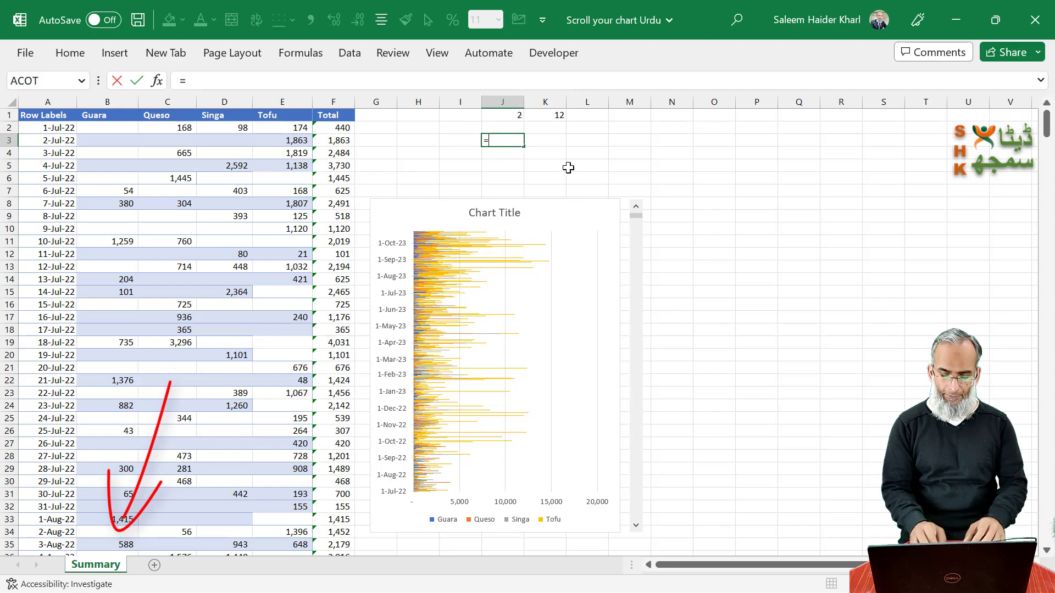
pyautogui.write('Su')
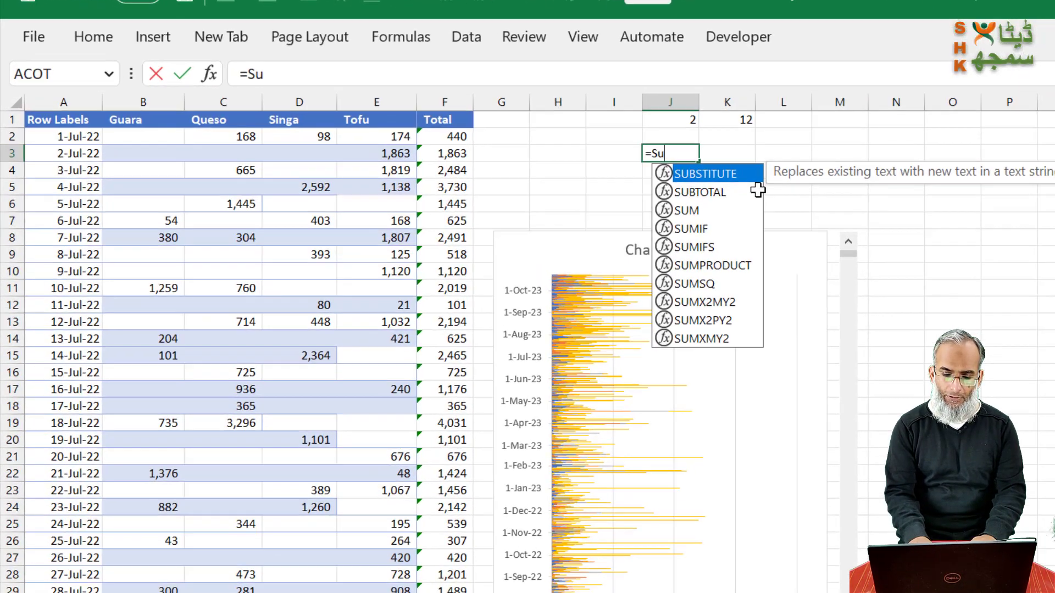
pyautogui.press('BackSpace')
pyautogui.press('BackSpace')
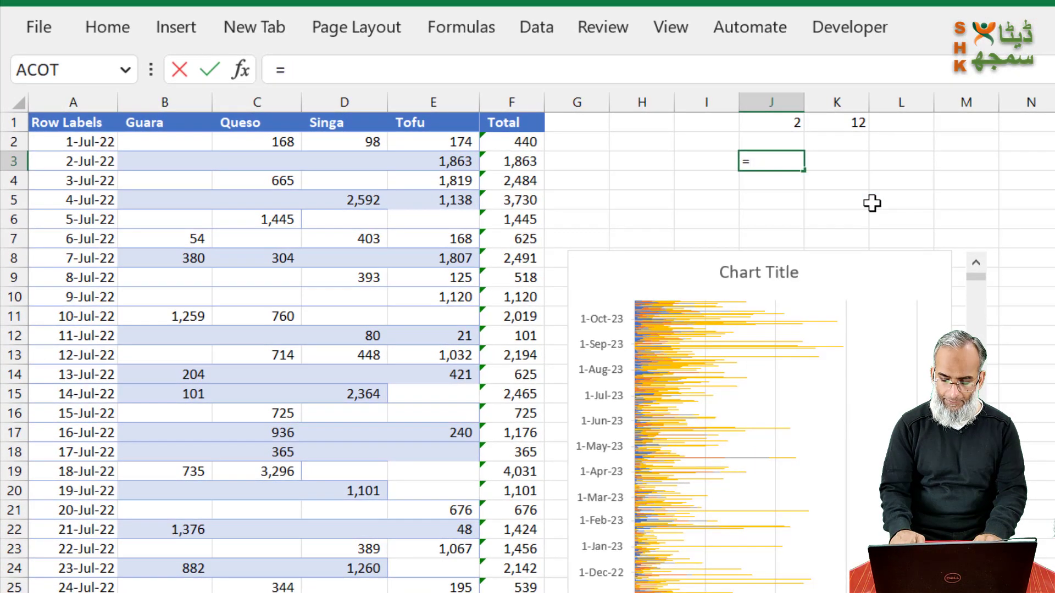
pyautogui.write('"Summary')
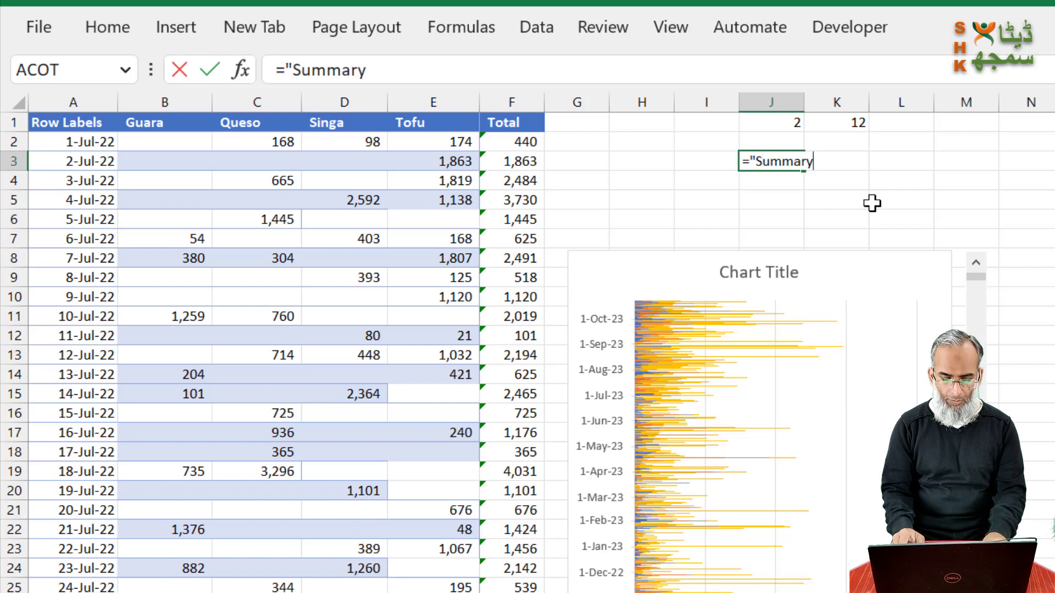
pyautogui.write('!')
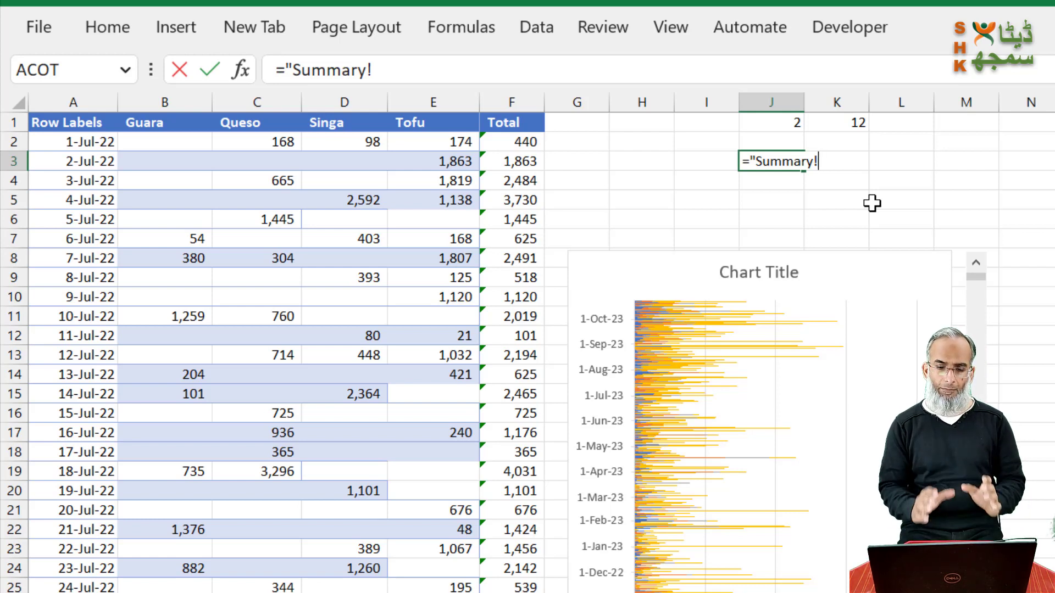
pyautogui.write('A')
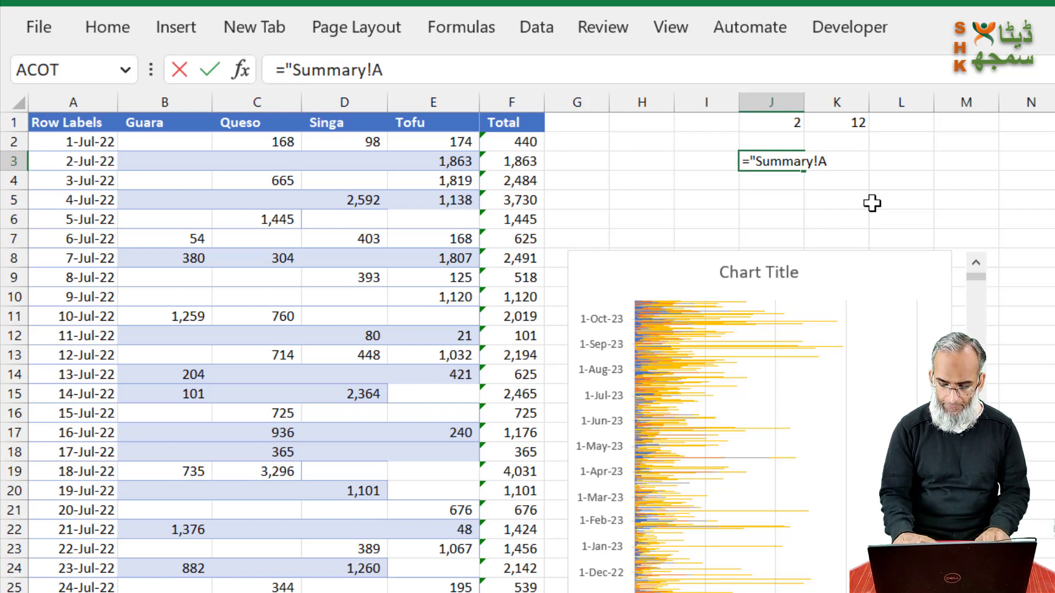
pyautogui.write('"&')
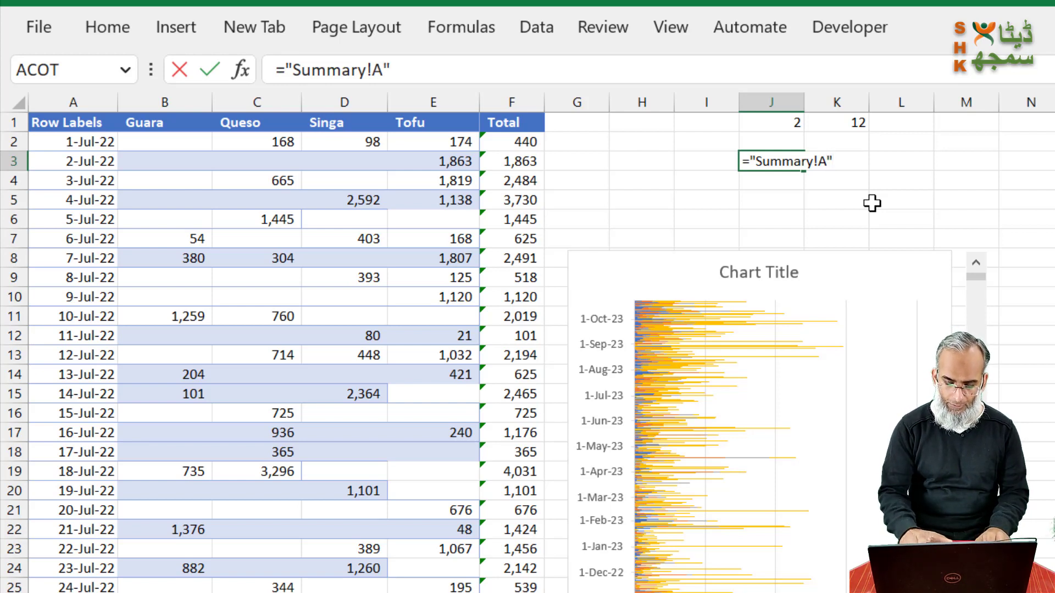
pyautogui.click(788, 118)
pyautogui.press('Return')
pyautogui.press('Up')
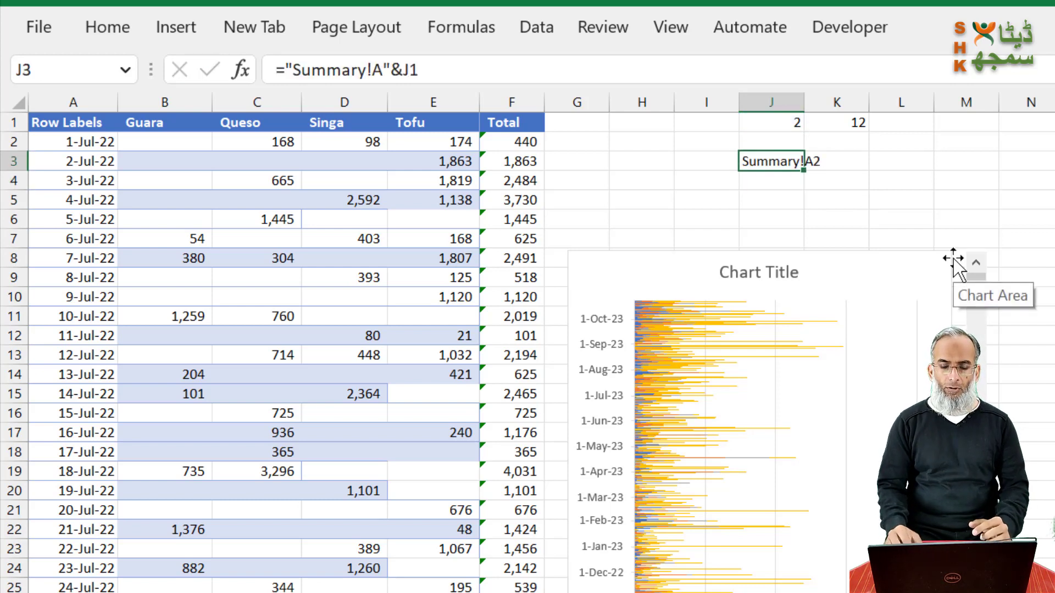
pyautogui.press('Down')
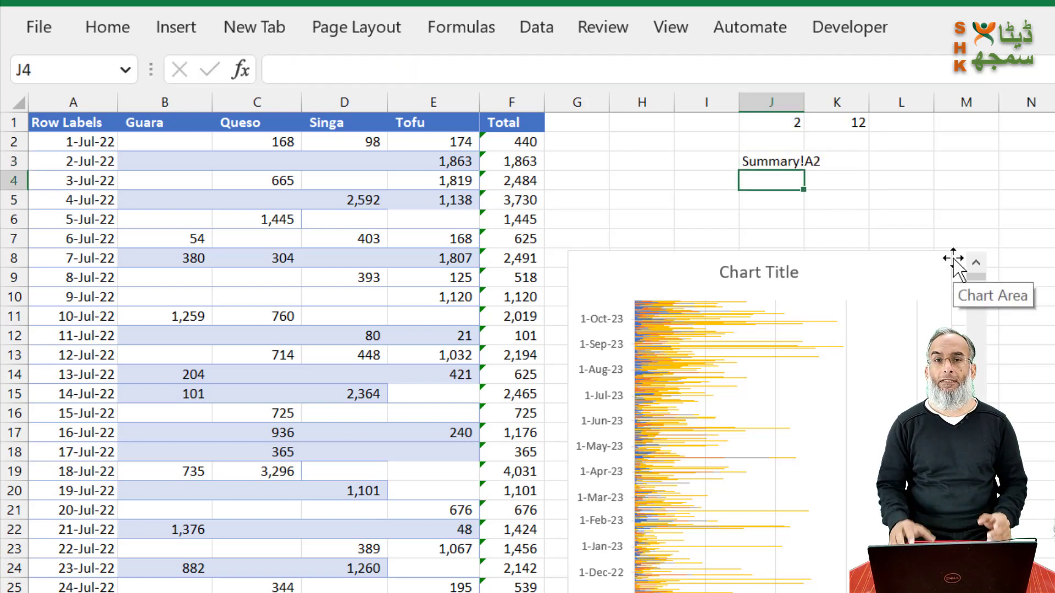
pyautogui.press('Up')
pyautogui.press('Right')
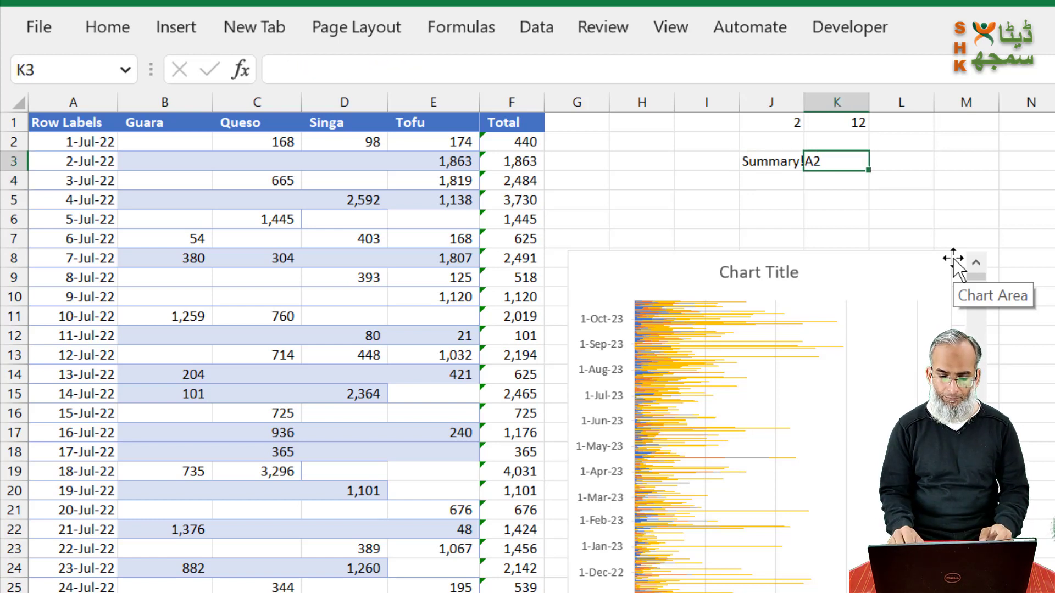
pyautogui.press('Right')
pyautogui.write('=')
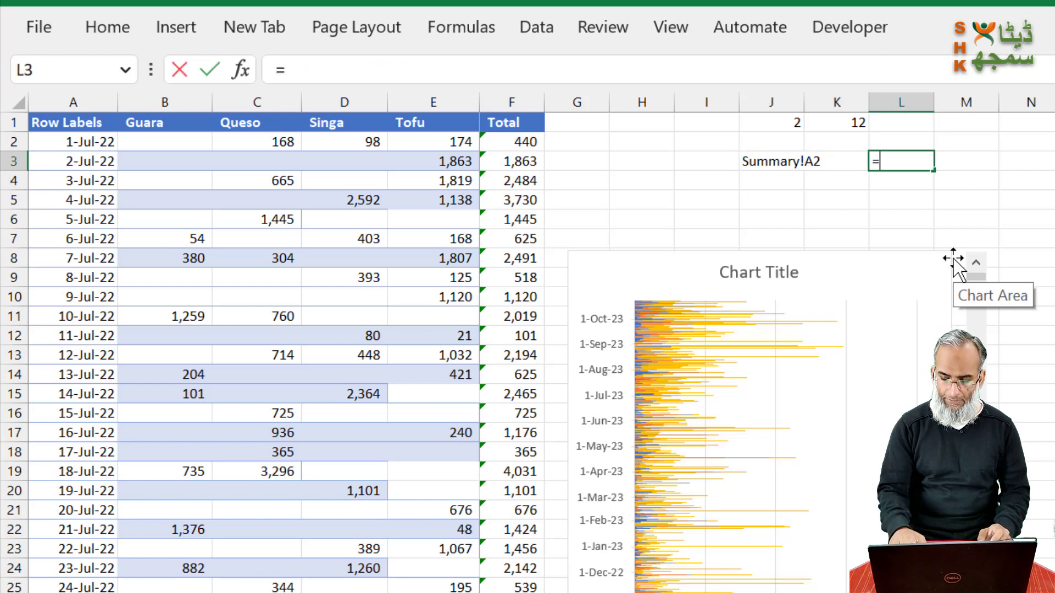
pyautogui.press('Left')
pyautogui.press('Left')
pyautogui.press('Up')
pyautogui.press('Up')
pyautogui.press('Left')
pyautogui.press('Left')
pyautogui.press('Left')
pyautogui.press('Left')
pyautogui.press('Left')
pyautogui.press('Left')
pyautogui.press('Left')
pyautogui.press('Left')
pyautogui.press('Left')
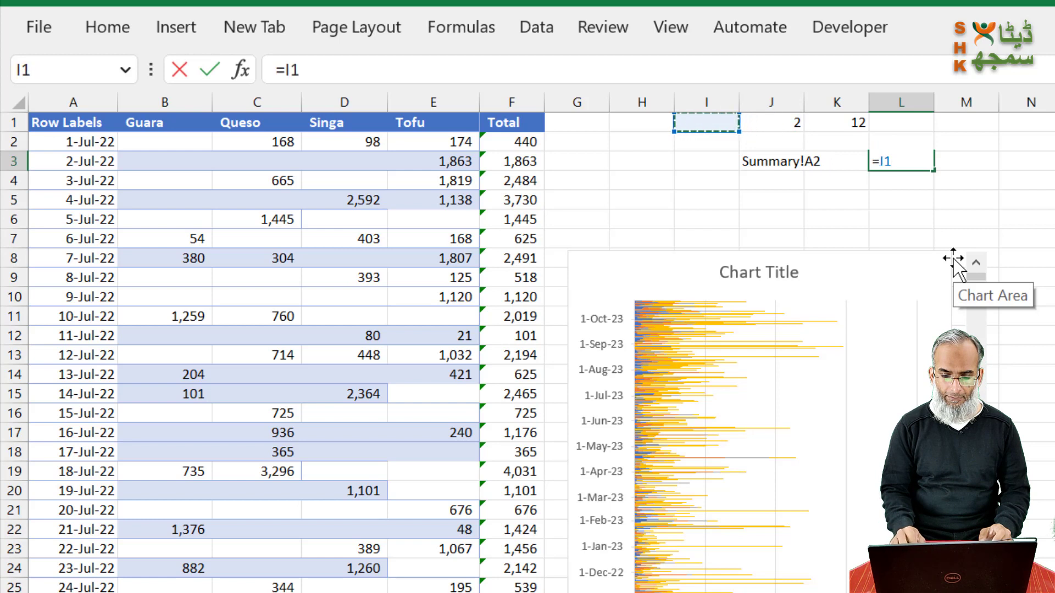
pyautogui.press('Down')
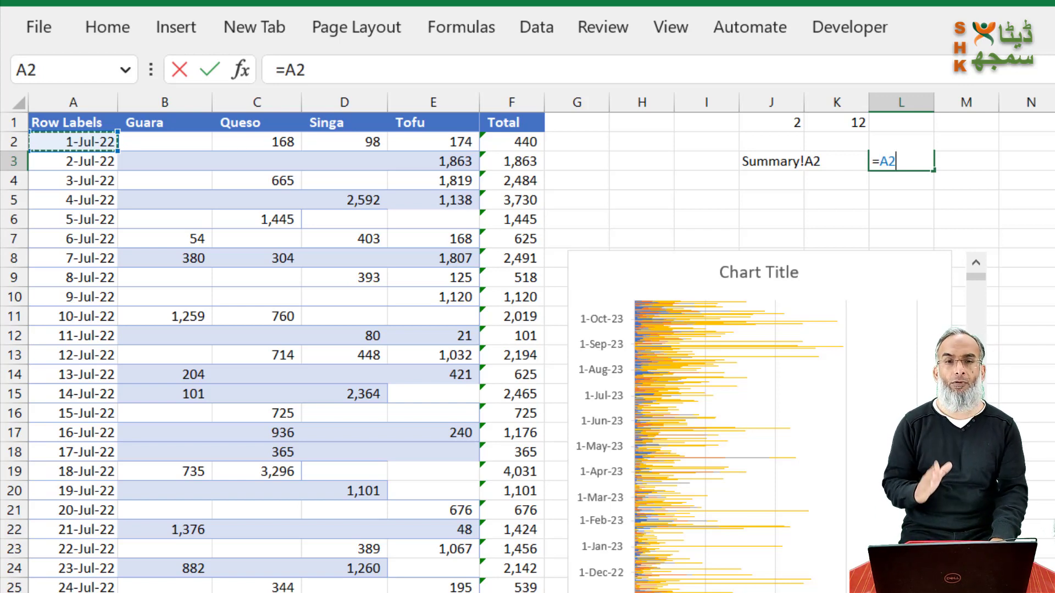
pyautogui.press('Escape')
# - Extend the formula in J3 to ="Summary!A"&J1&":A"&K1 and test it by paging the scroll bar down once
pyautogui.press('Left')
pyautogui.press('Left')
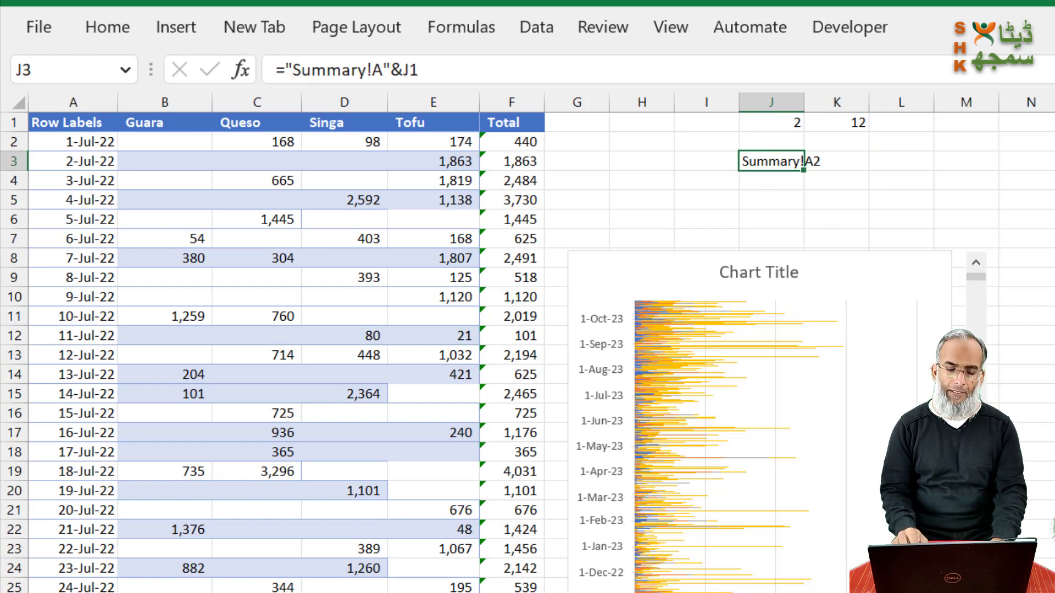
pyautogui.press('F2')
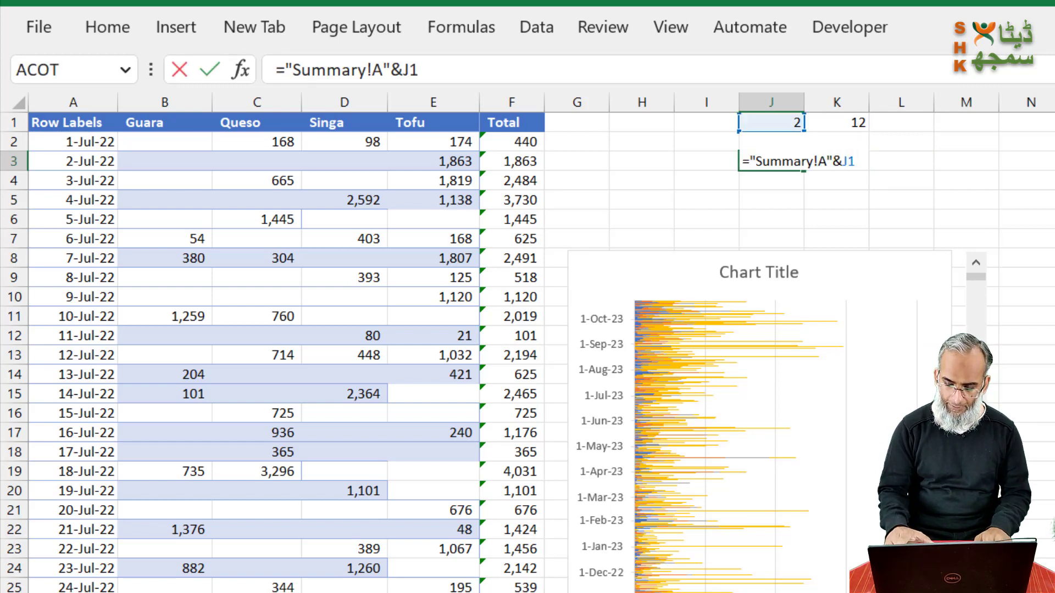
pyautogui.write('"')
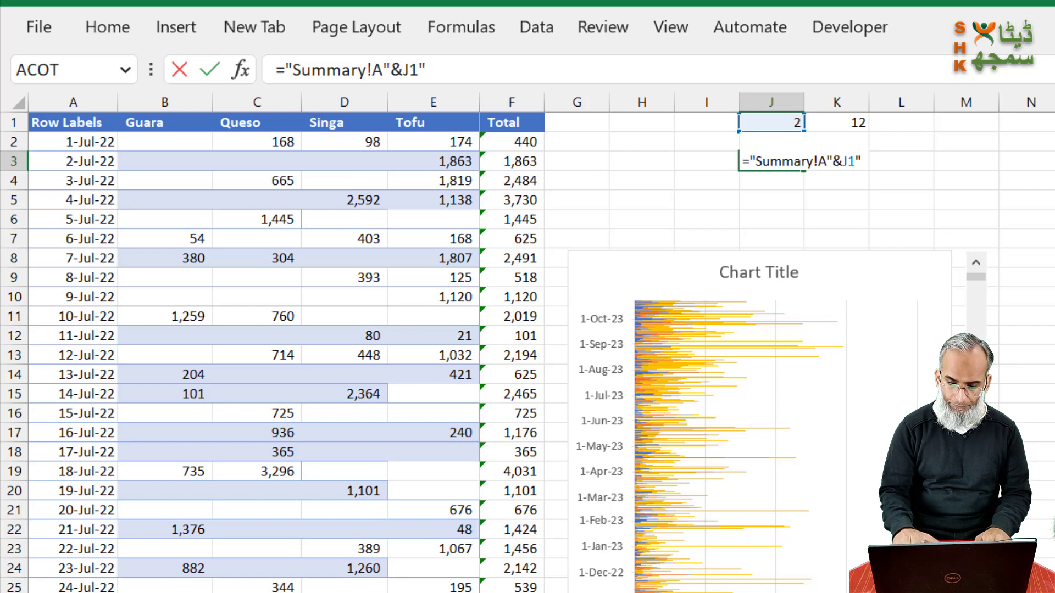
pyautogui.write(':')
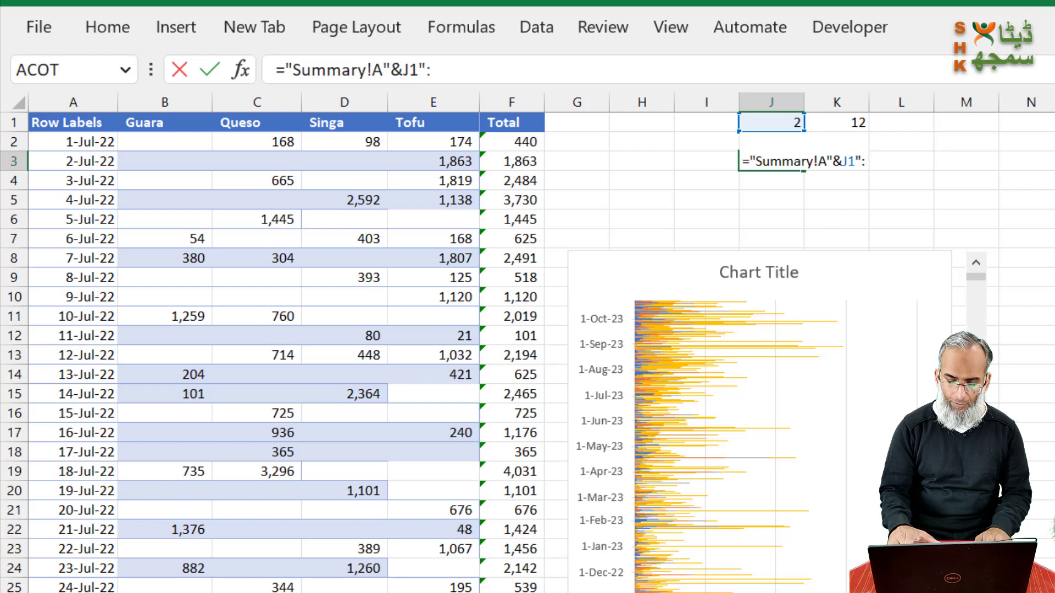
pyautogui.write('A')
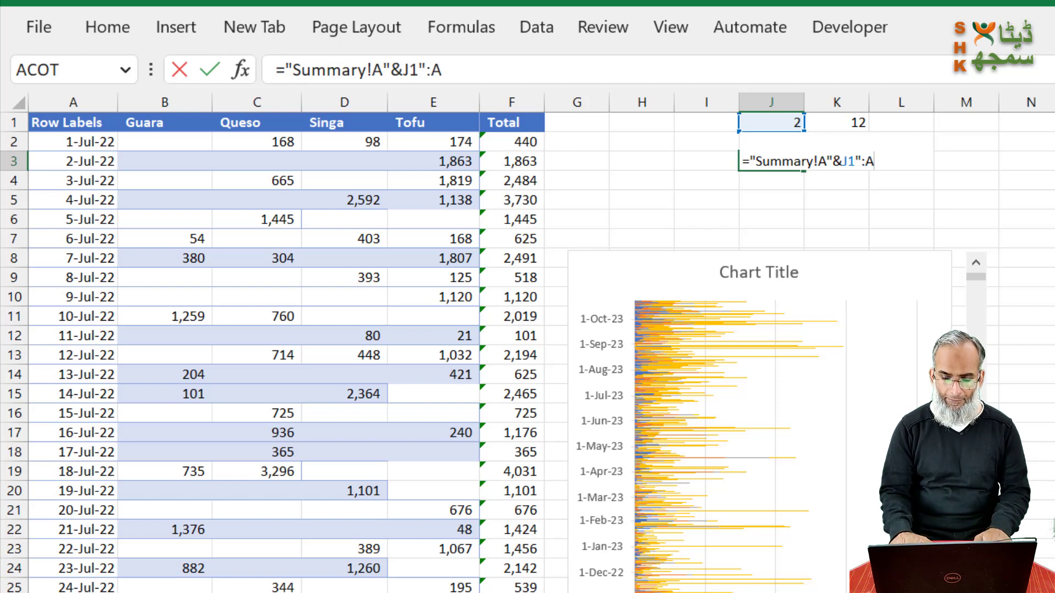
pyautogui.write('"&')
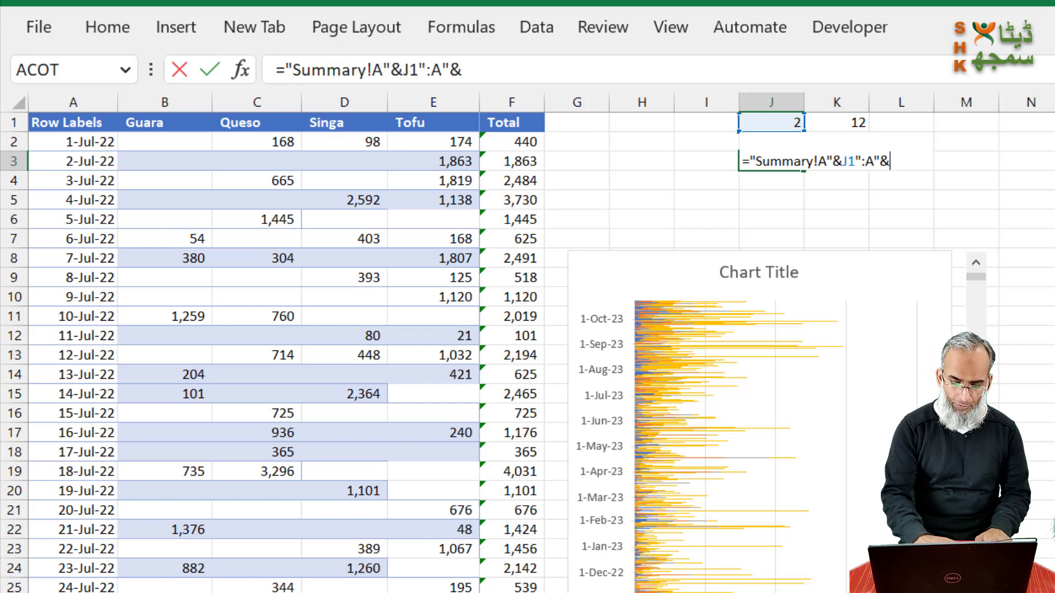
pyautogui.click(838, 123)
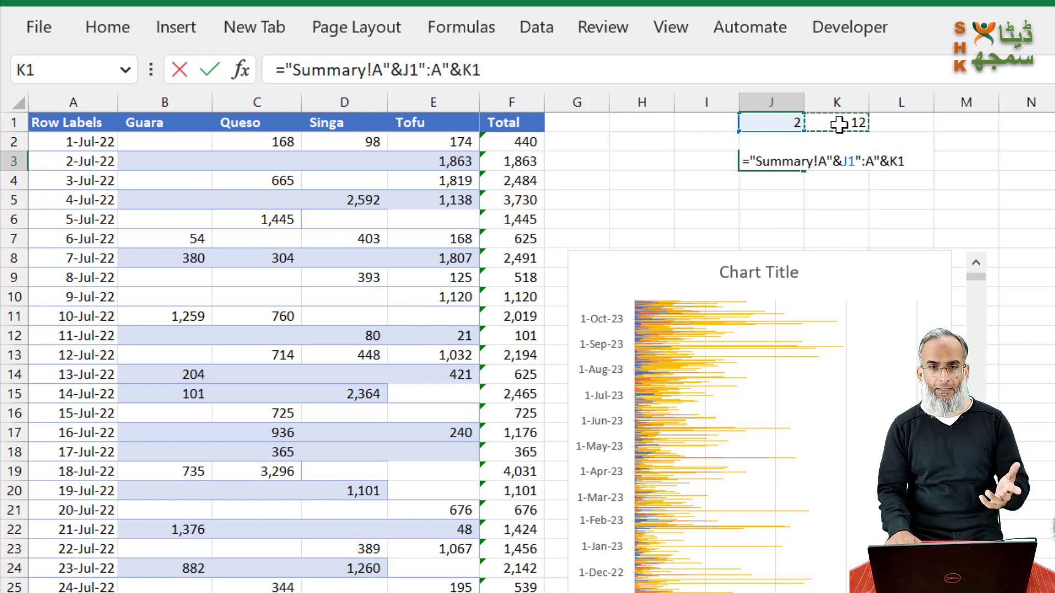
pyautogui.press('Return')
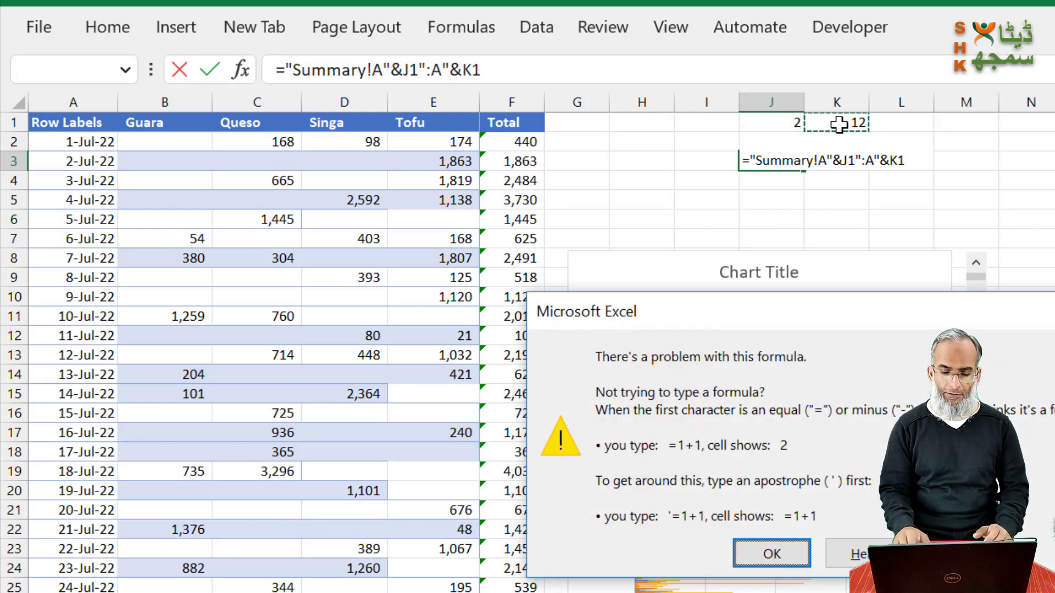
pyautogui.press('Return')
pyautogui.write('&')
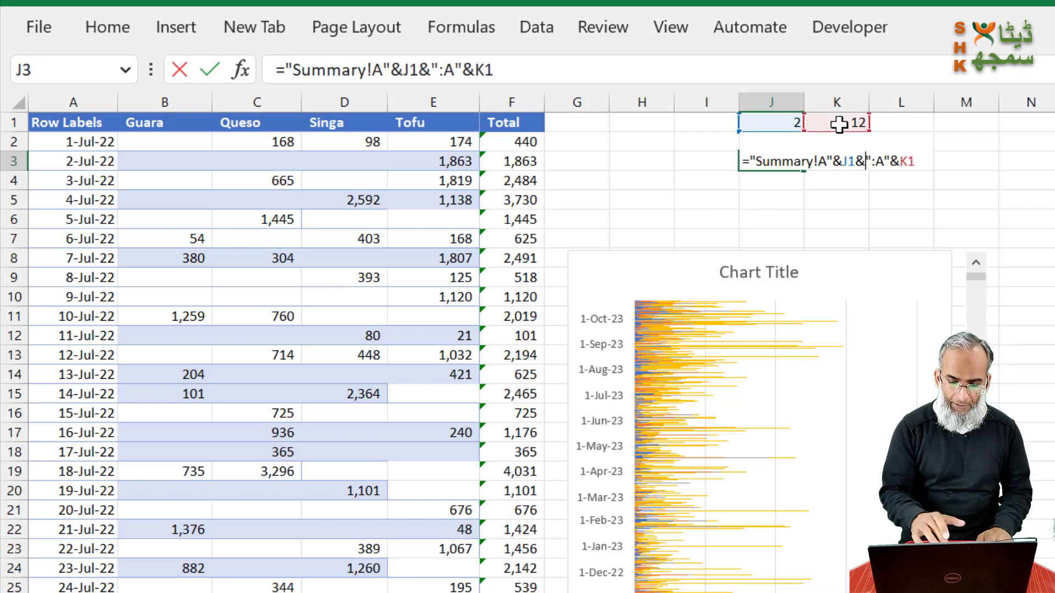
pyautogui.hotkey('ctrl', 'Return')
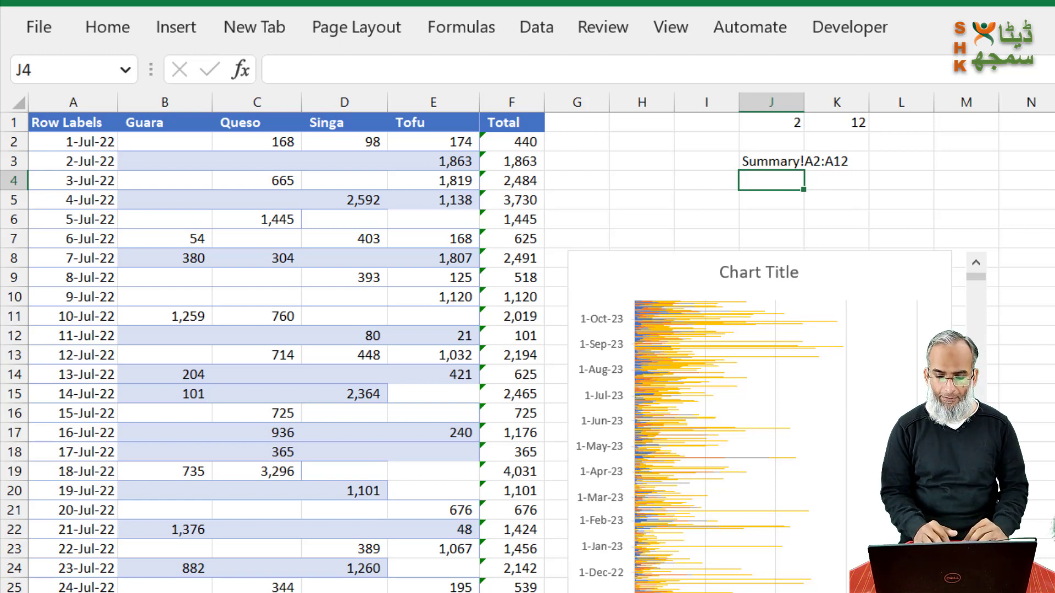
pyautogui.click(976, 451)
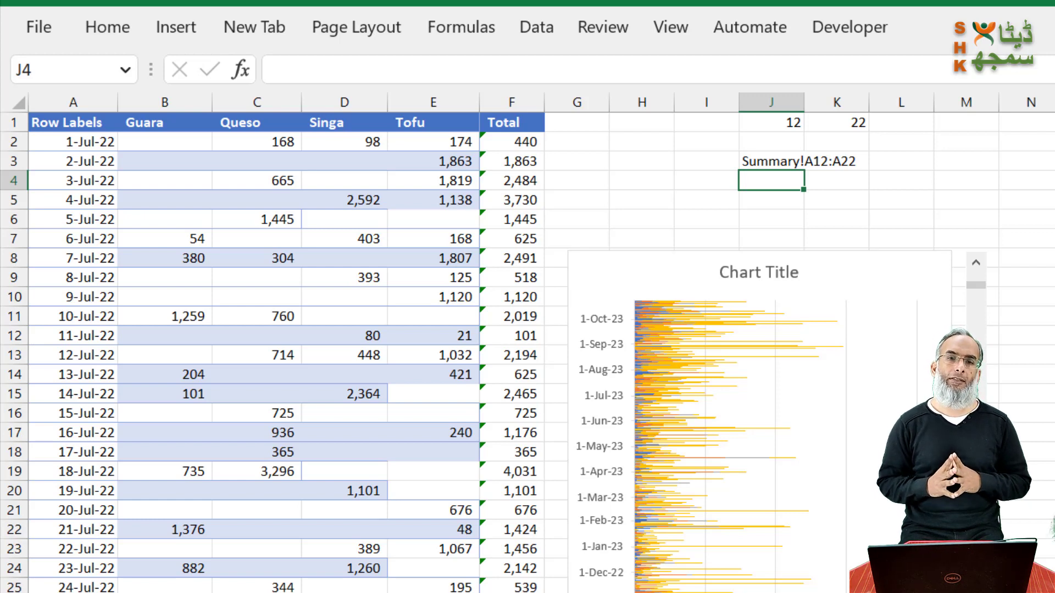
# - Define a workbook-scoped name Scroll that refers to =Summary!$J$1
pyautogui.click(895, 187)
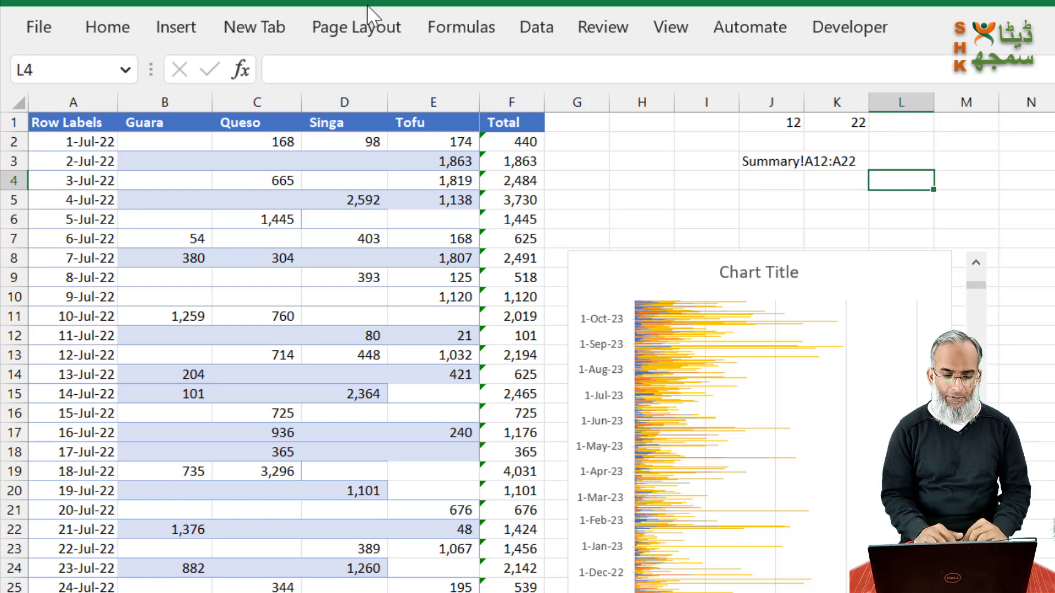
pyautogui.click(460, 28)
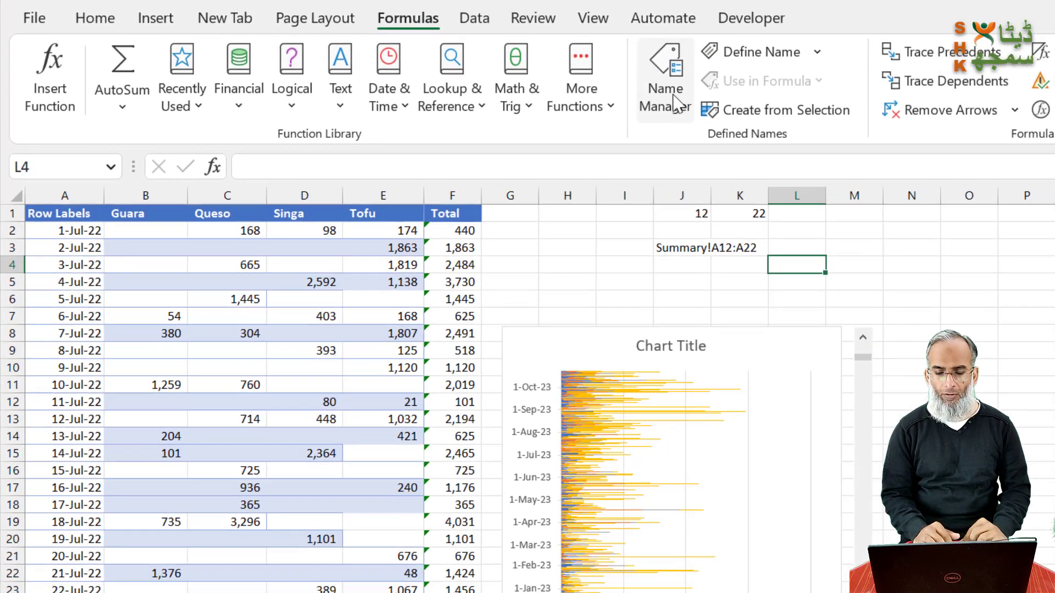
pyautogui.click(765, 124)
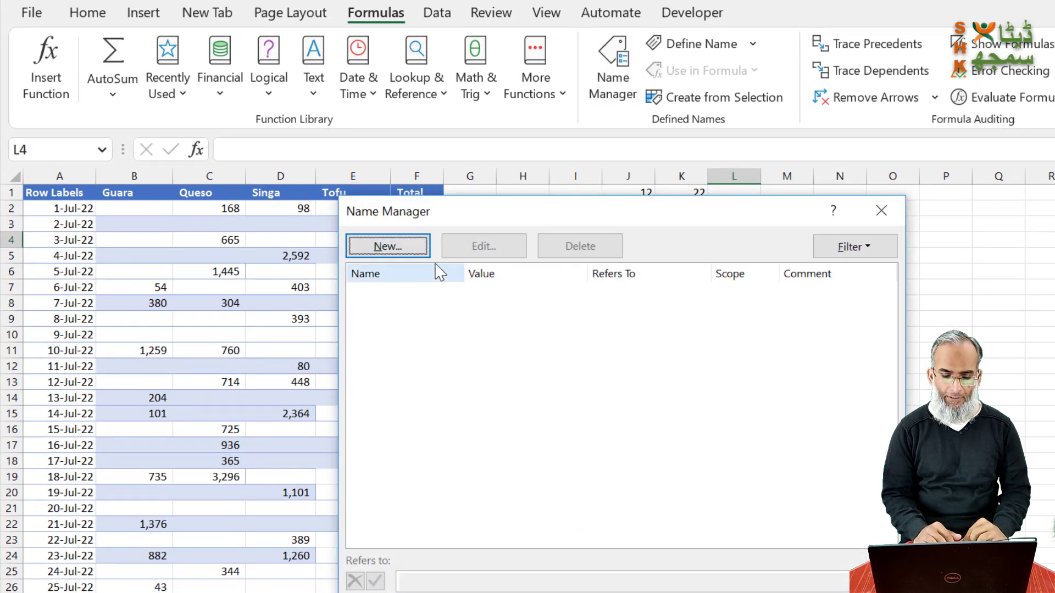
pyautogui.moveTo(645, 201); pyautogui.dragTo(644, 237)
pyautogui.click(397, 284)
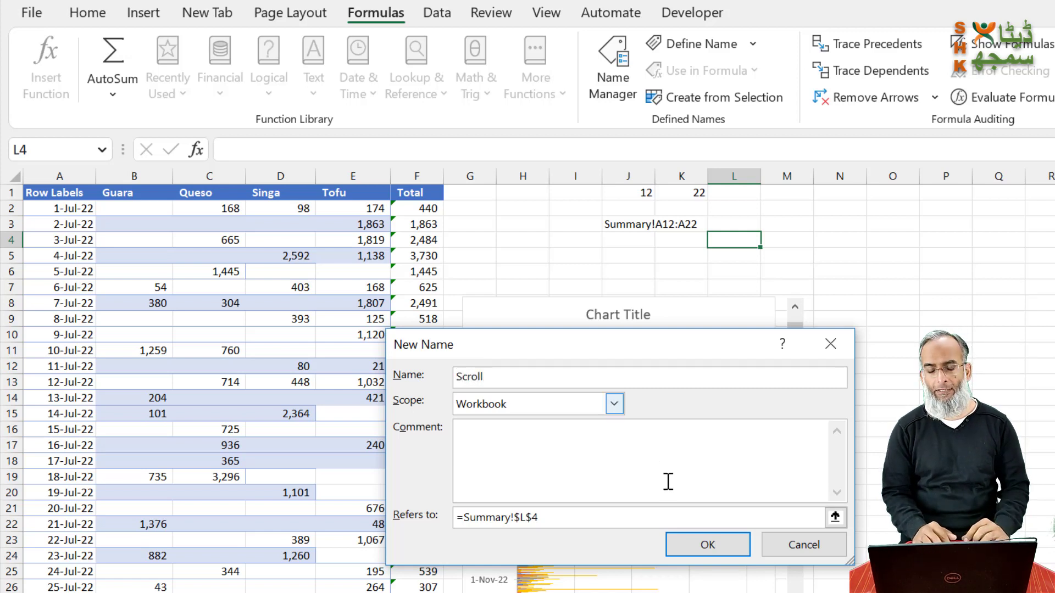
pyautogui.moveTo(540, 517); pyautogui.dragTo(405, 516)
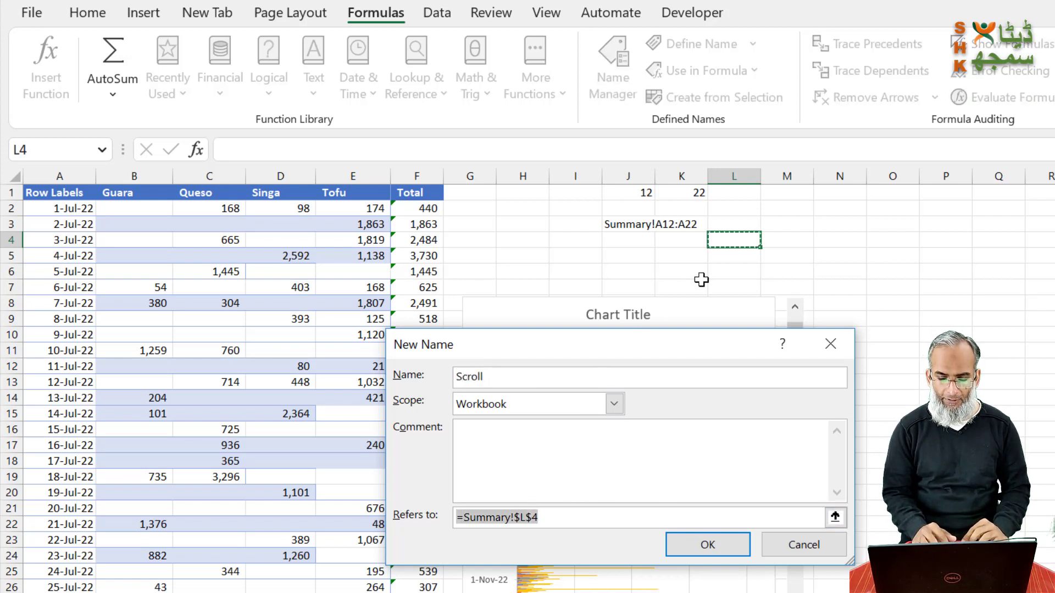
pyautogui.click(642, 193)
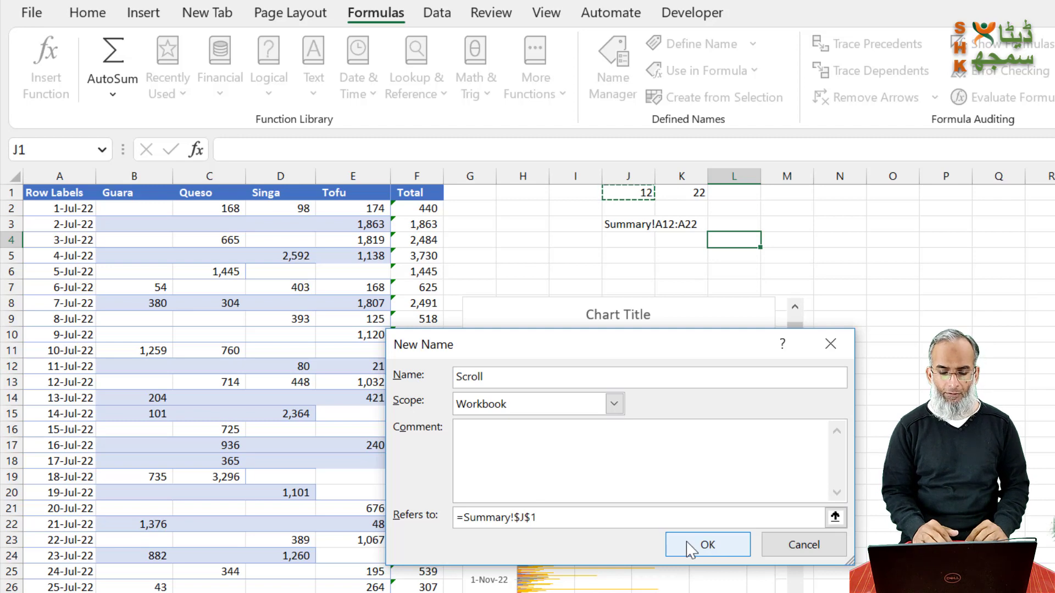
pyautogui.click(708, 545)
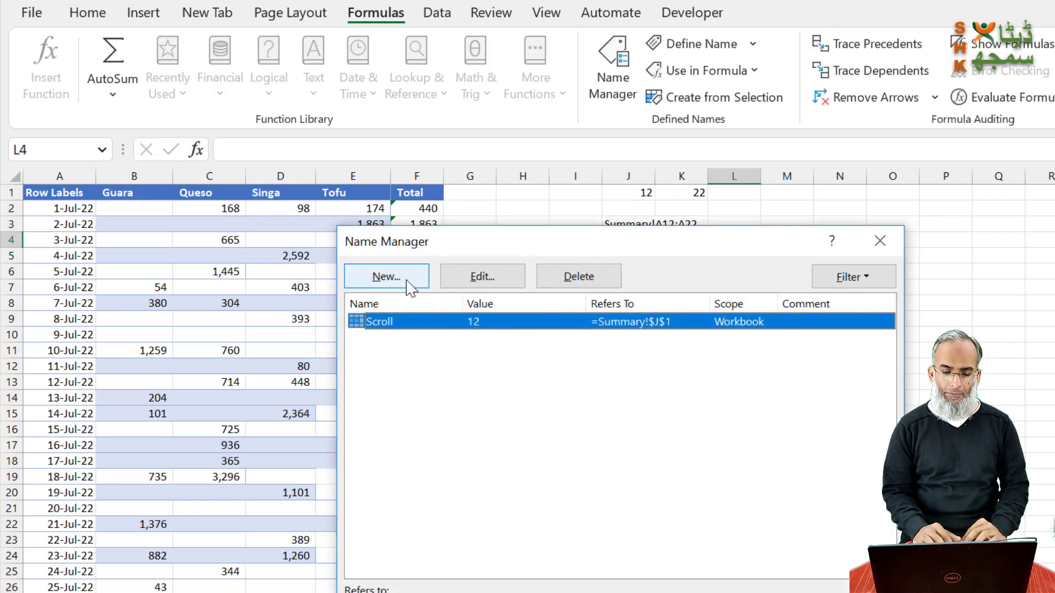
# - Define a workbook-scoped name Upto that refers to =Summary!$K$1 and close the Name Manager
pyautogui.click(409, 285)
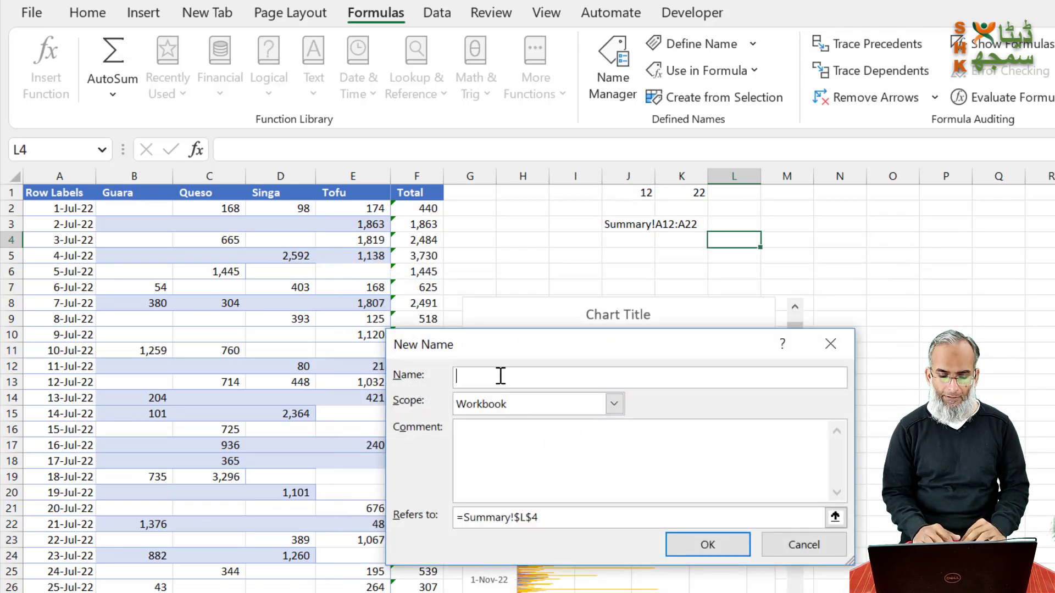
pyautogui.write('U')
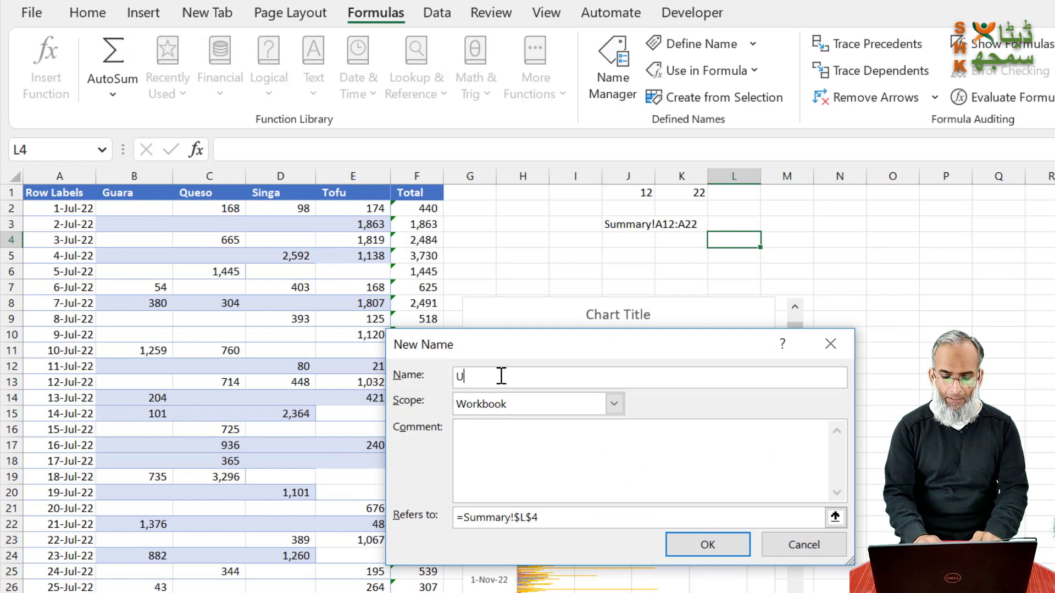
pyautogui.write('pto')
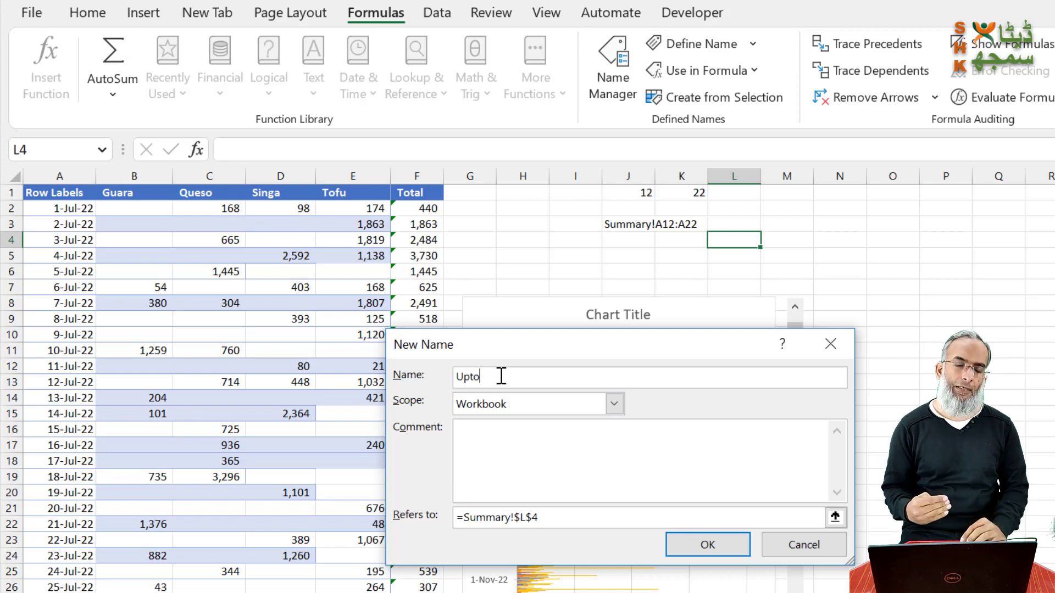
pyautogui.moveTo(560, 520); pyautogui.dragTo(419, 513)
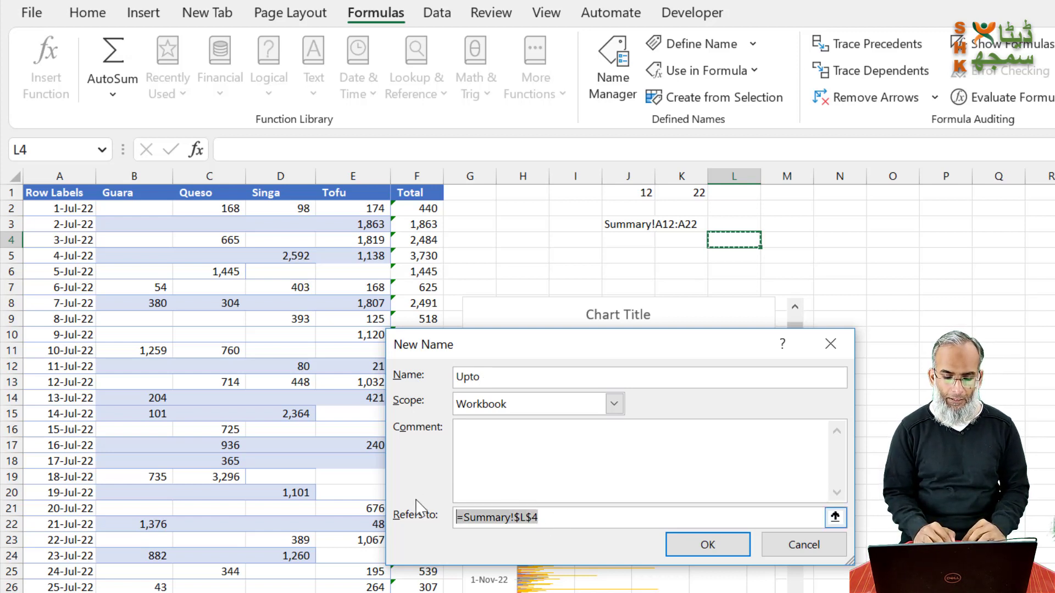
pyautogui.click(683, 192)
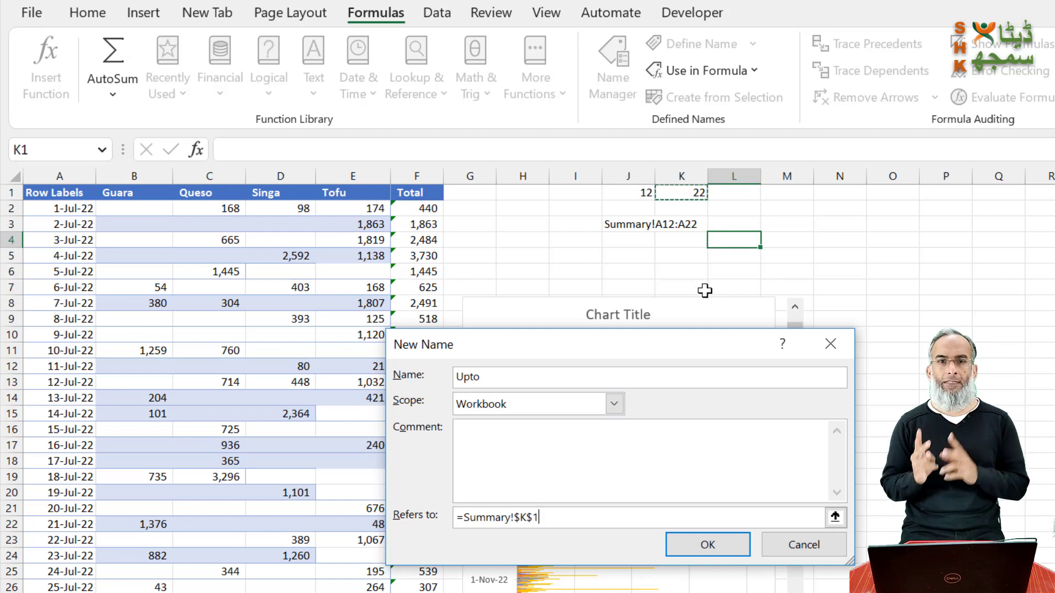
pyautogui.click(709, 547)
pyautogui.click(854, 592)
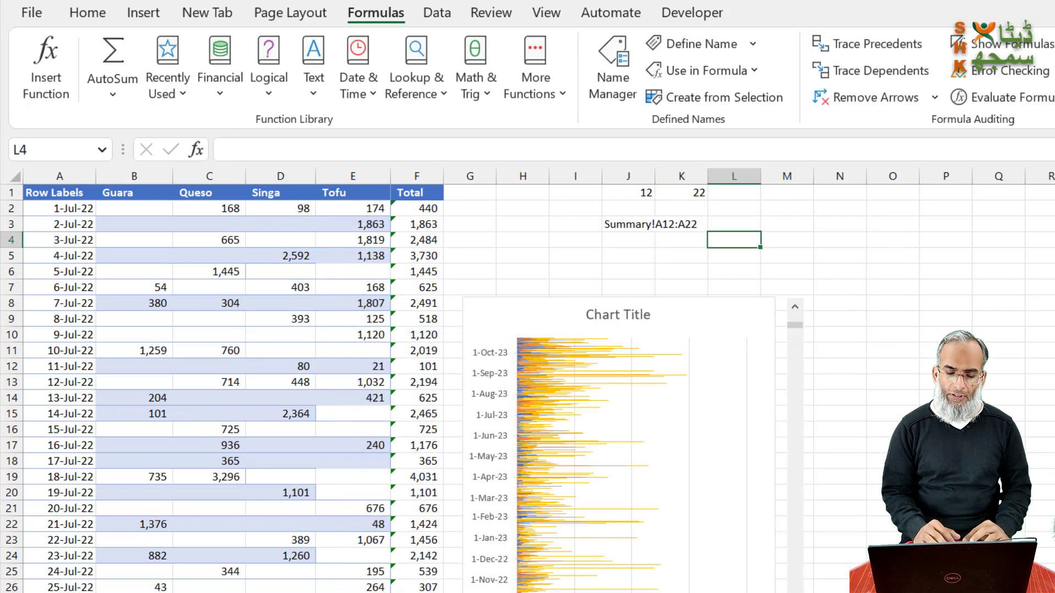
# - Replace the cell references in J3's formula with the defined names so it reads ="Summary!A"&Scroll&":A"&Upto
pyautogui.click(617, 226)
pyautogui.press('F2')
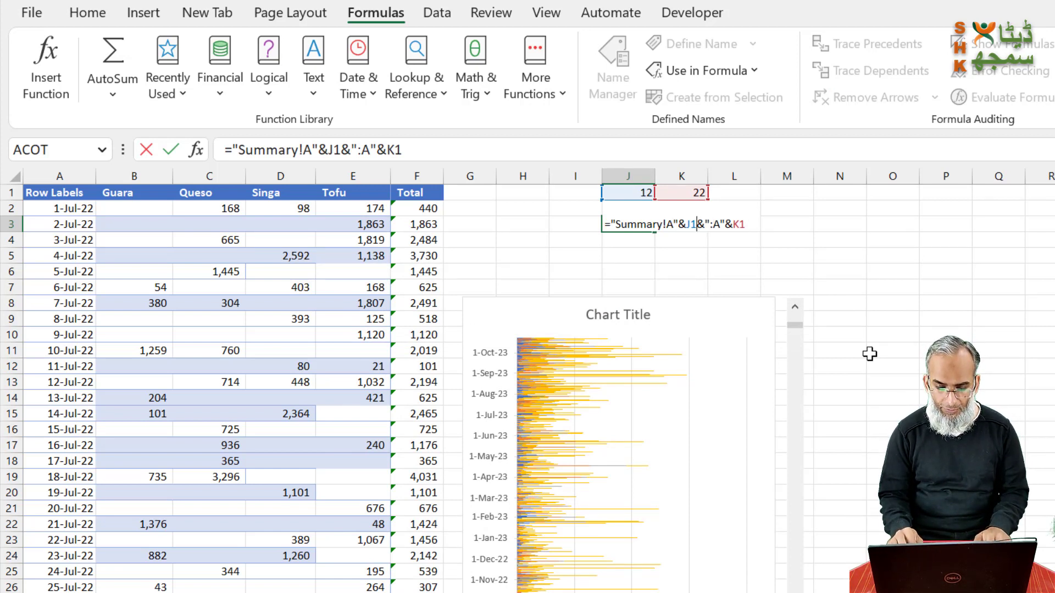
pyautogui.hotkey('shift', 'Right')
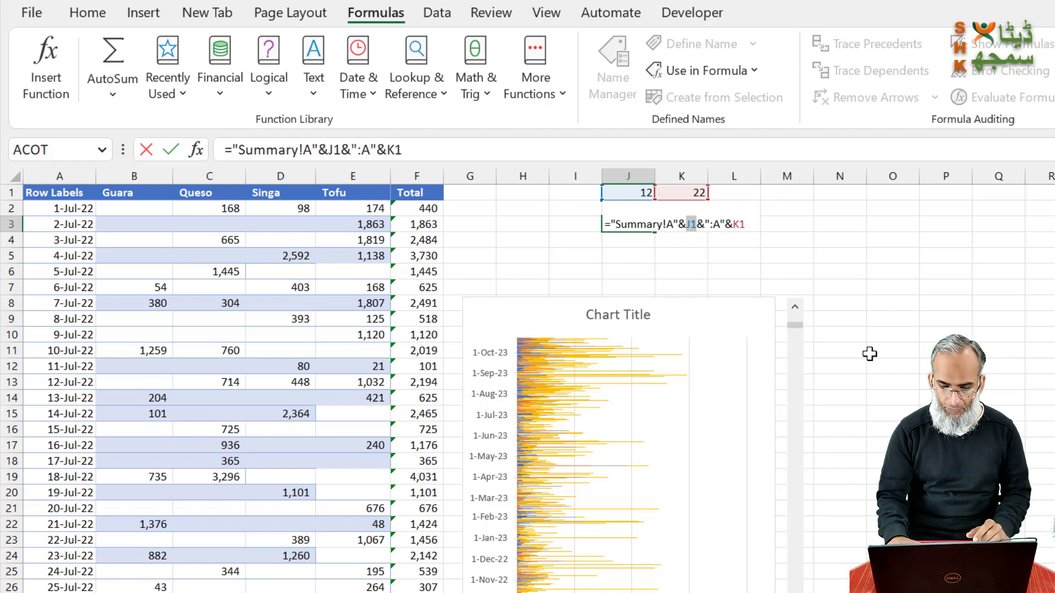
pyautogui.press('BackSpace')
pyautogui.press('BackSpace')
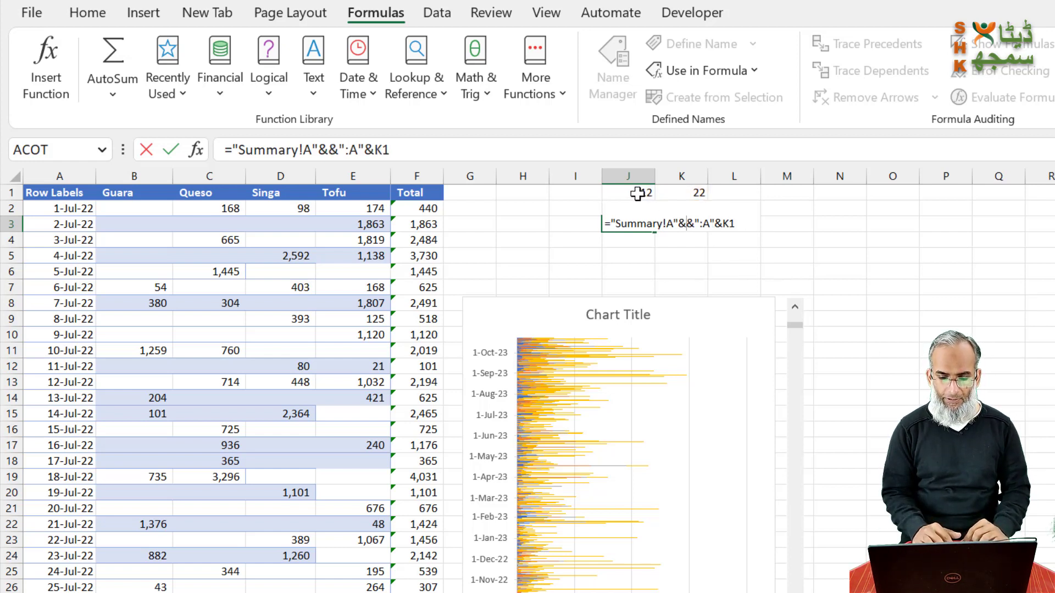
pyautogui.click(637, 194)
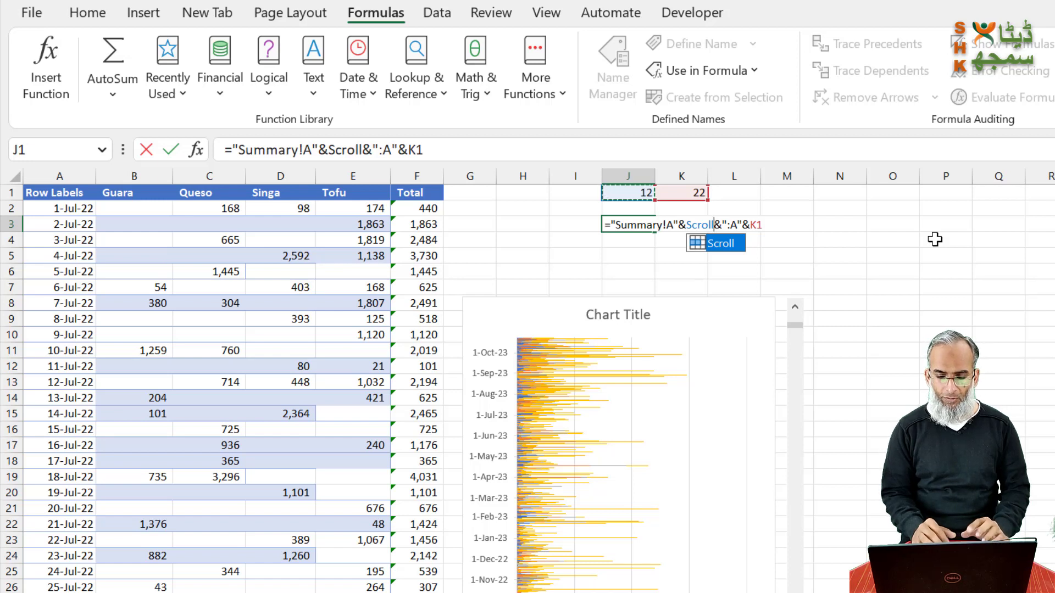
pyautogui.click(766, 224)
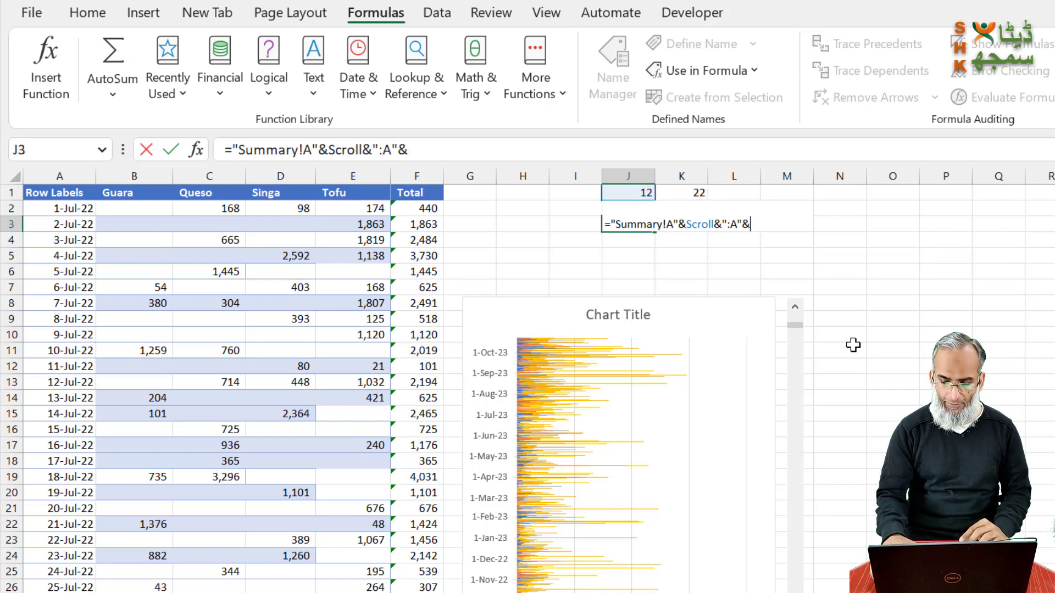
pyautogui.click(697, 190)
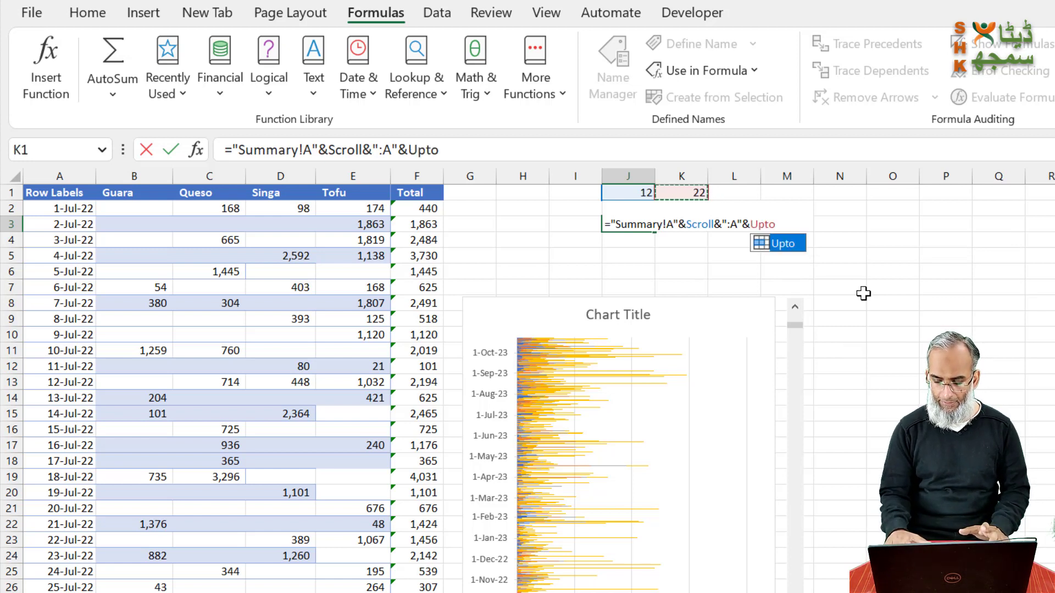
pyautogui.press('Return')
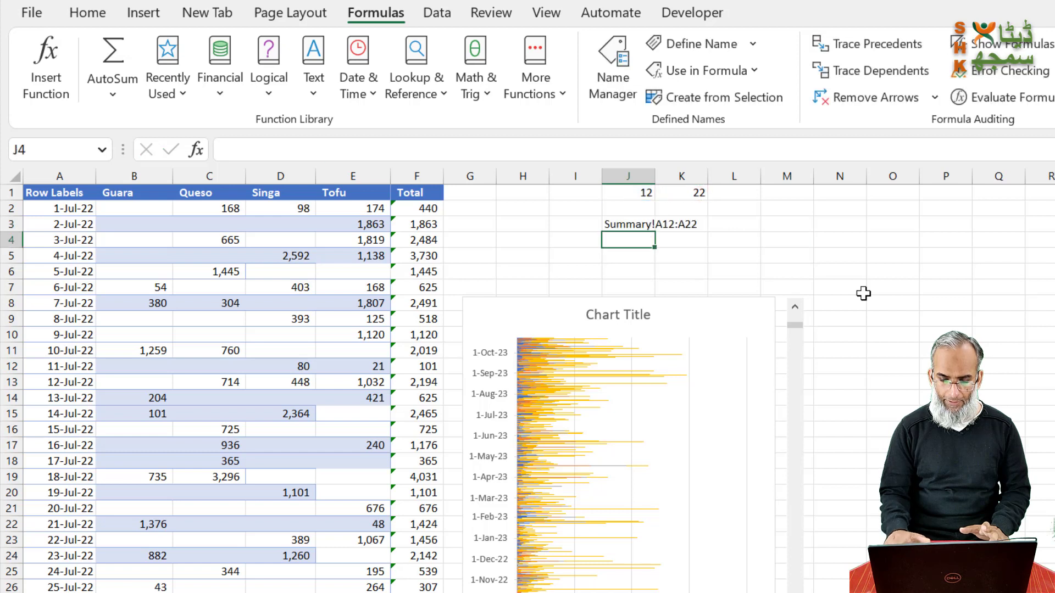
pyautogui.press('Up')
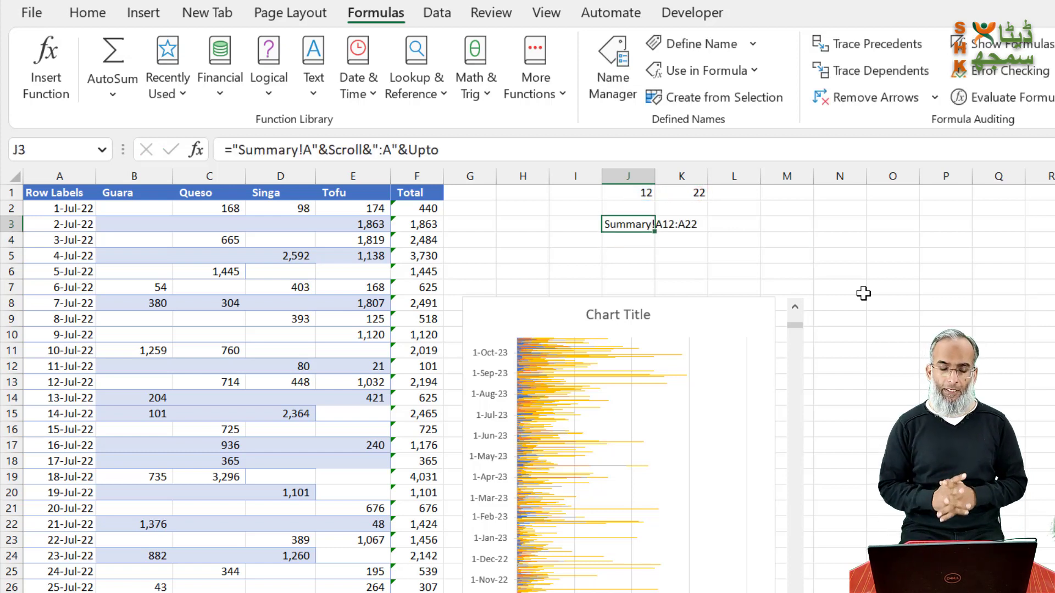
pyautogui.press('Right')
pyautogui.press('Right')
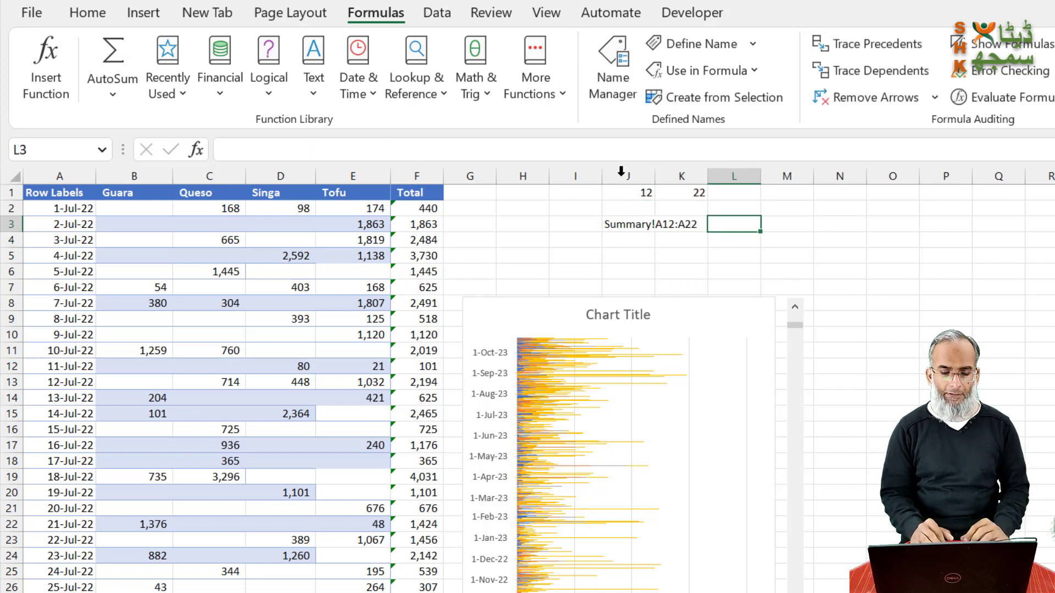
# - Insert a small spin button form control in column M, spanning about rows 1 to 3
pyautogui.click(693, 12)
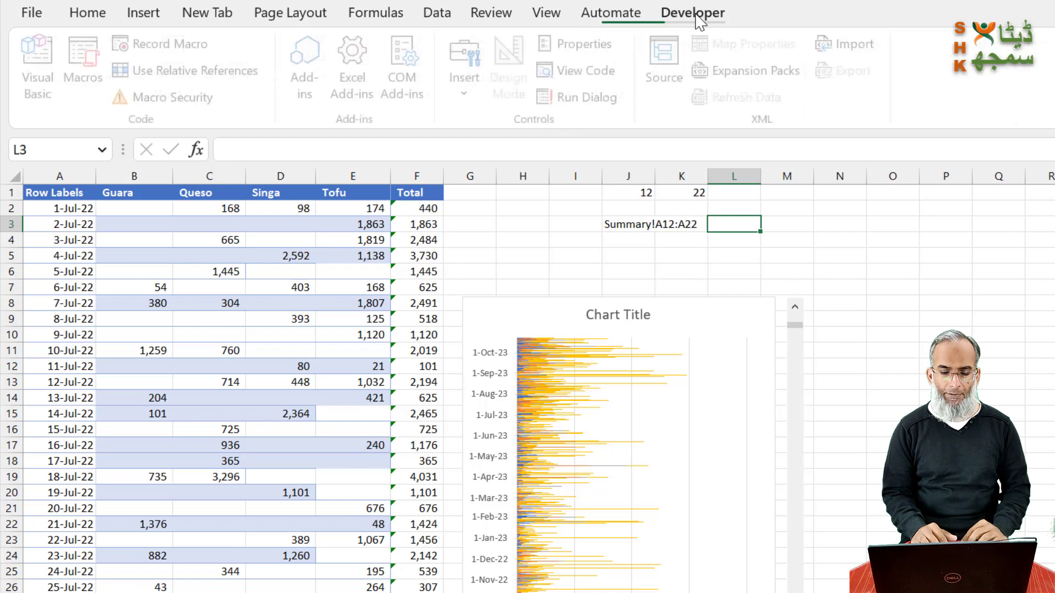
pyautogui.click(467, 92)
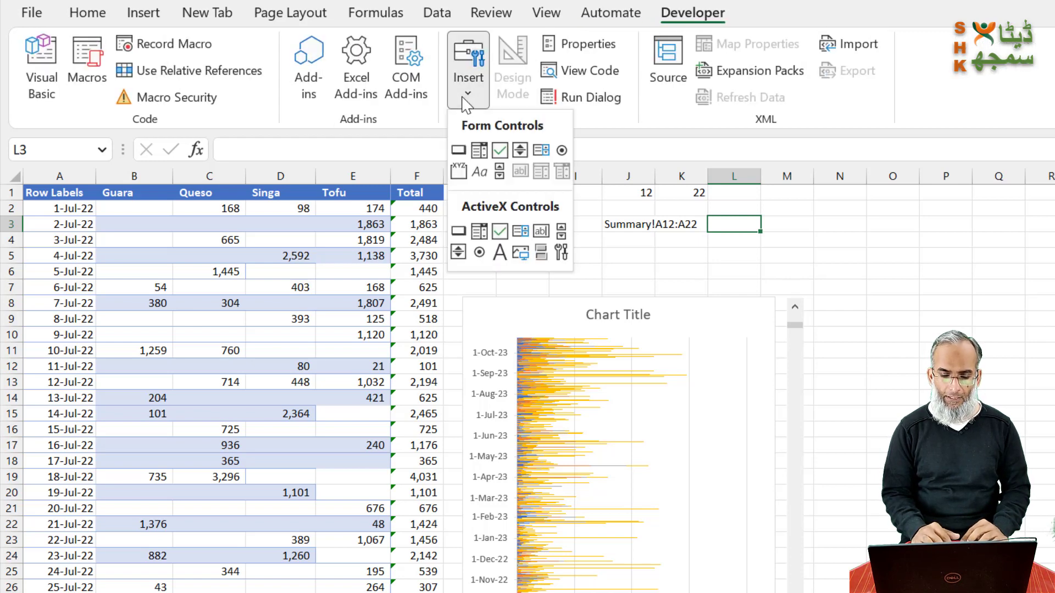
pyautogui.click(520, 149)
pyautogui.moveTo(786, 197); pyautogui.dragTo(803, 228)
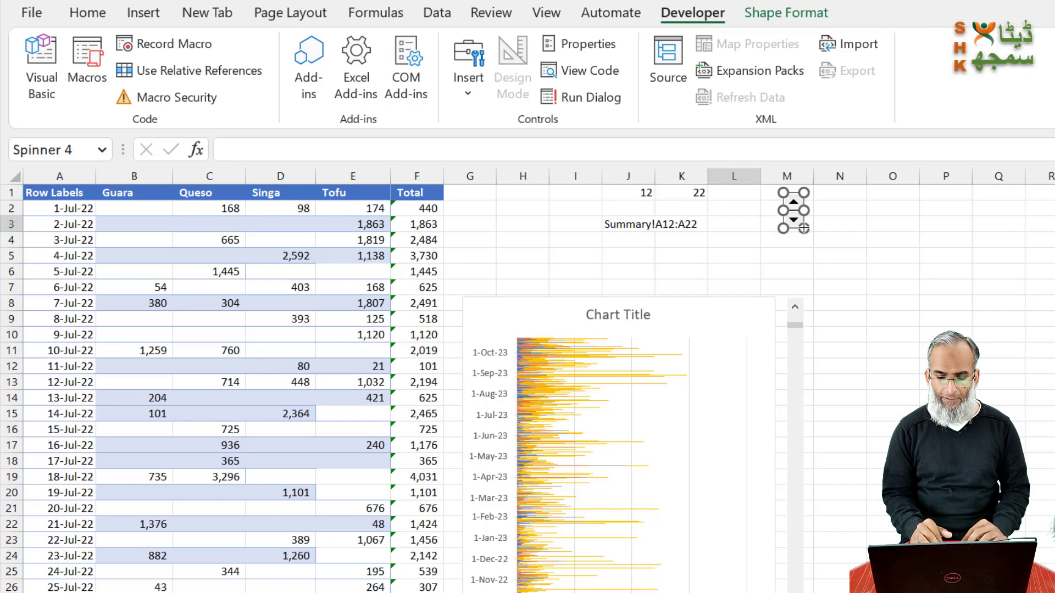
# - Set the spin button's minimum value to 1 and its maximum value to 20 in its control settings
pyautogui.rightClick(796, 225)
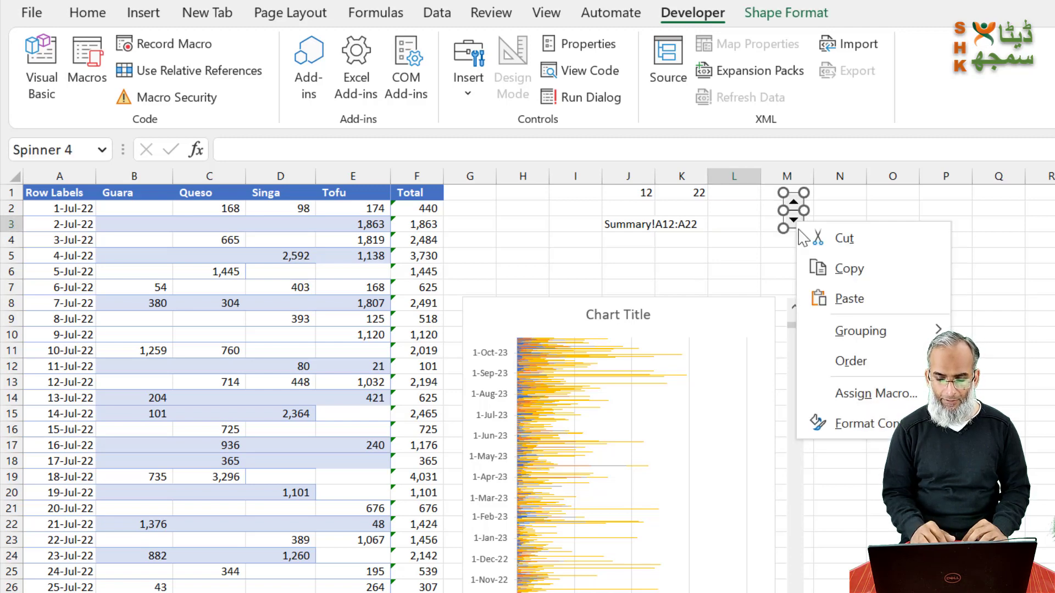
pyautogui.click(821, 423)
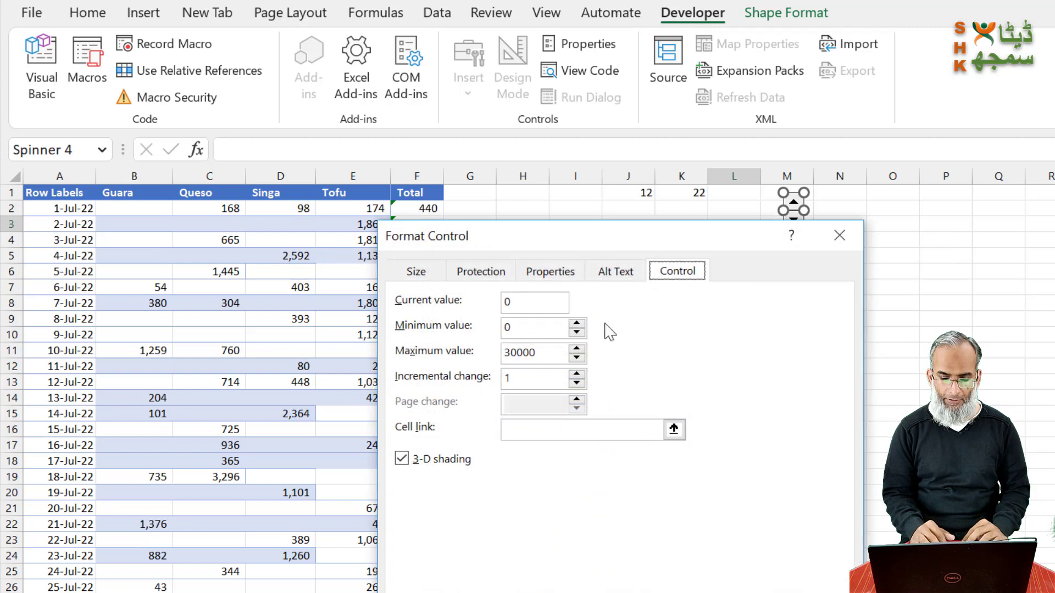
pyautogui.moveTo(625, 249); pyautogui.dragTo(945, 286)
pyautogui.press('Tab')
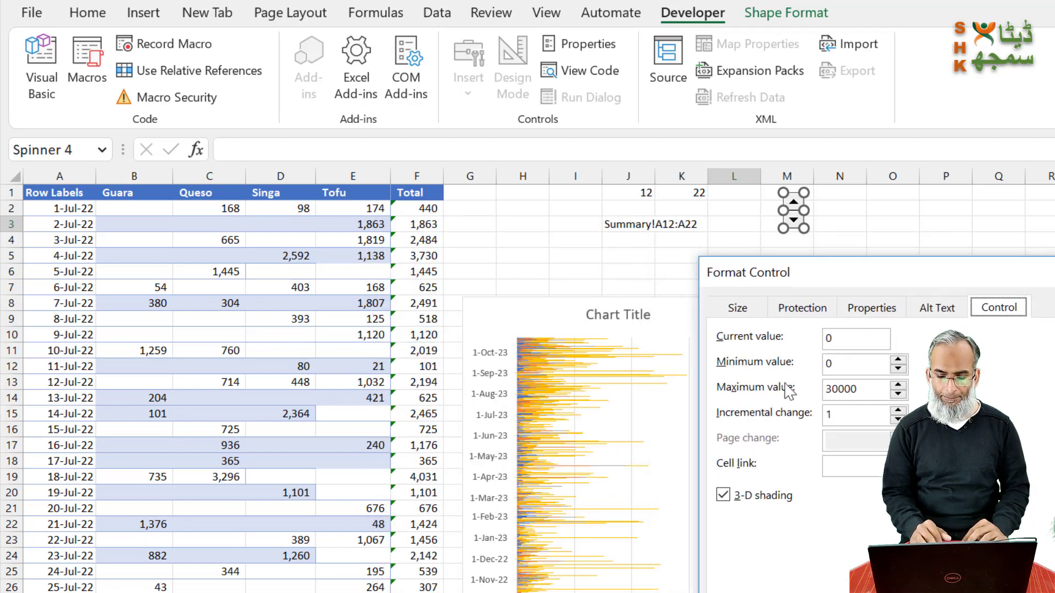
pyautogui.write('1')
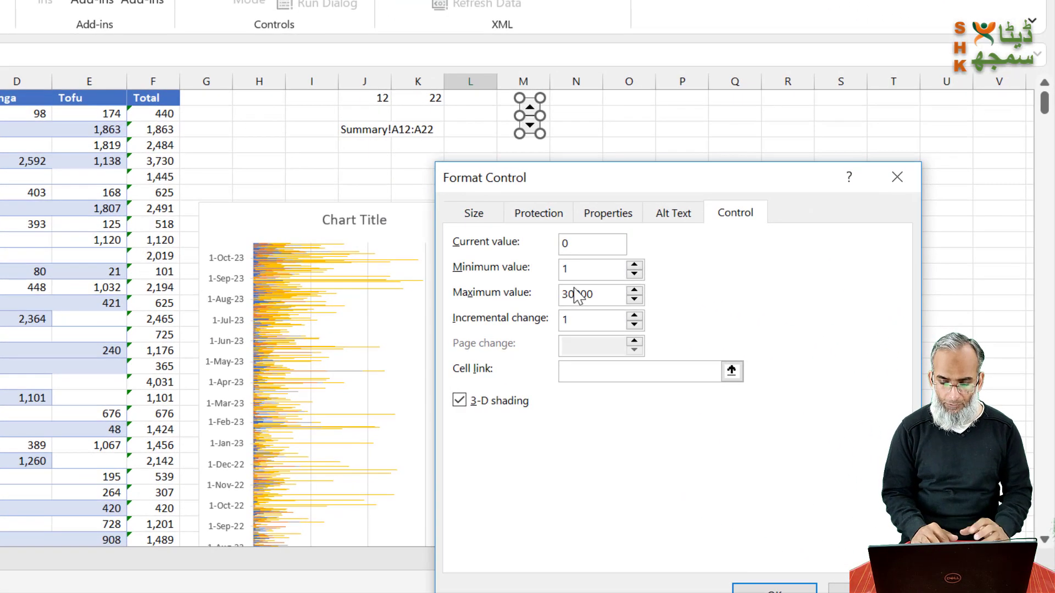
pyautogui.moveTo(615, 296); pyautogui.dragTo(540, 296)
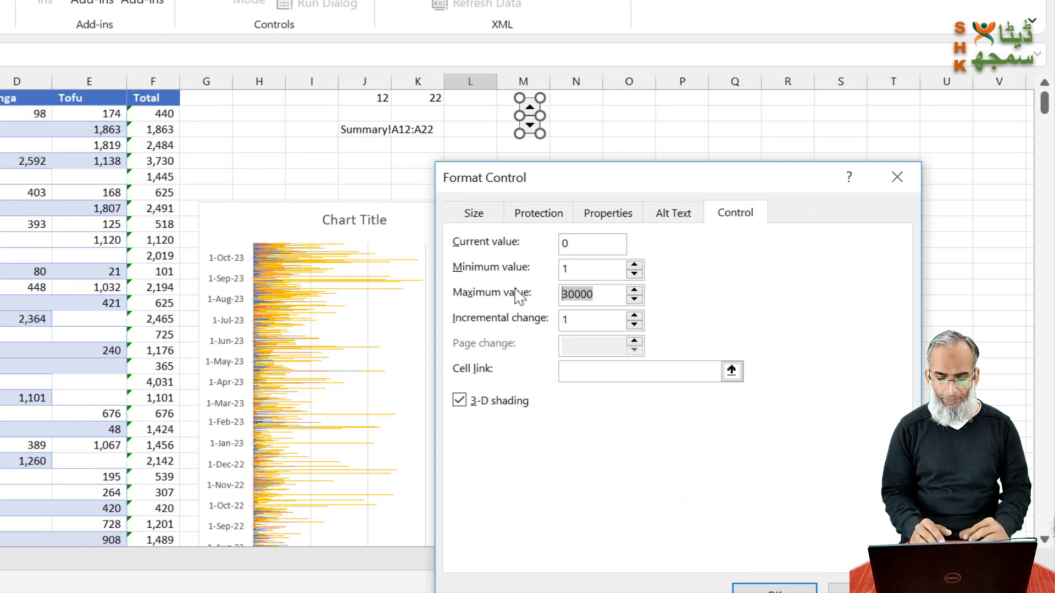
pyautogui.write('20')
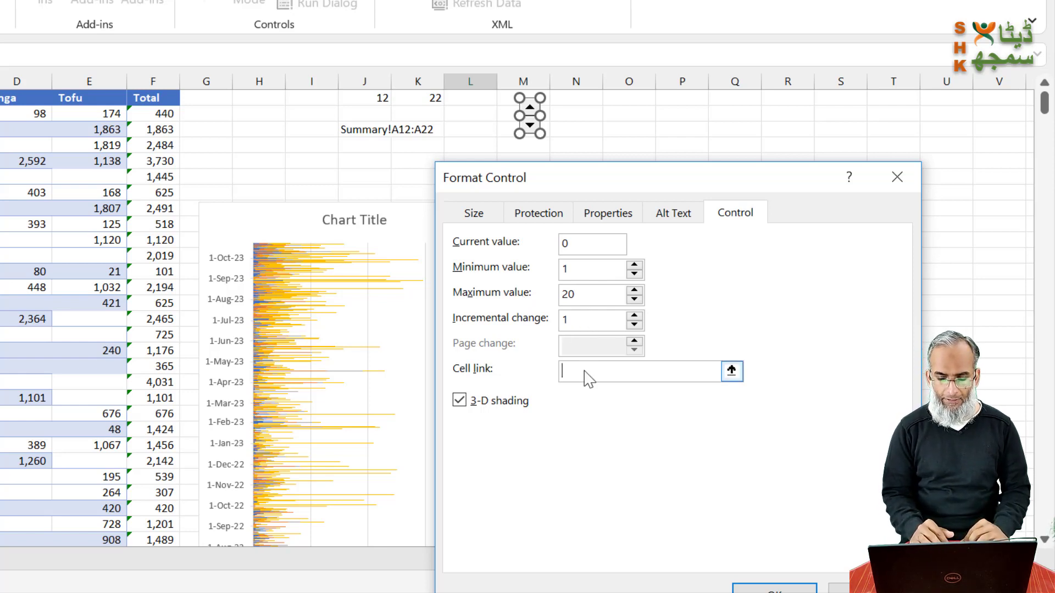
# - Link the spin button to cell K1, apply the settings and step the spinner up to 4
pyautogui.click(418, 93)
pyautogui.click(774, 588)
pyautogui.click(434, 144)
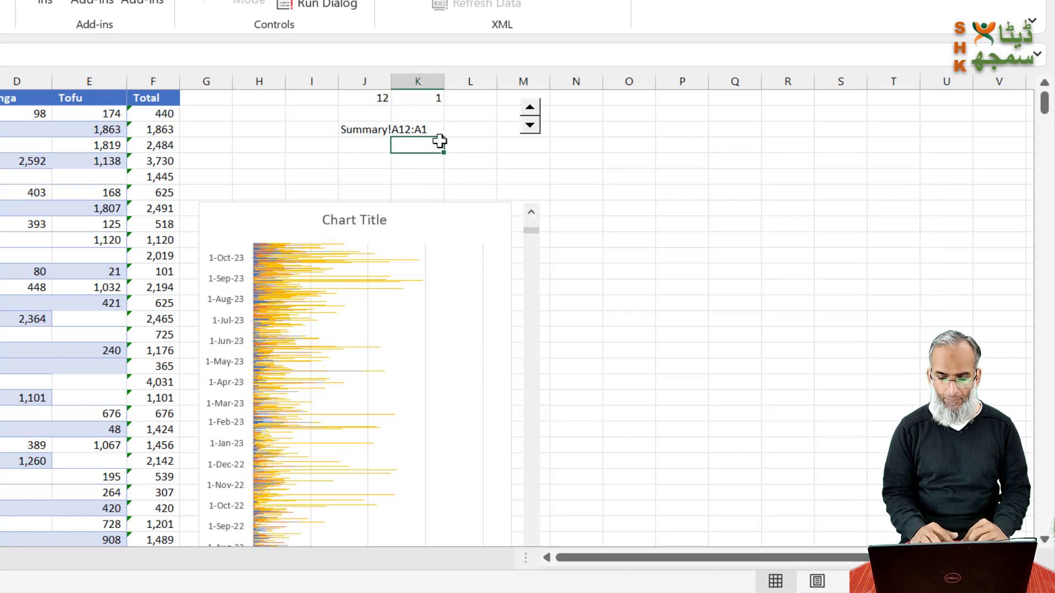
pyautogui.click(531, 108)
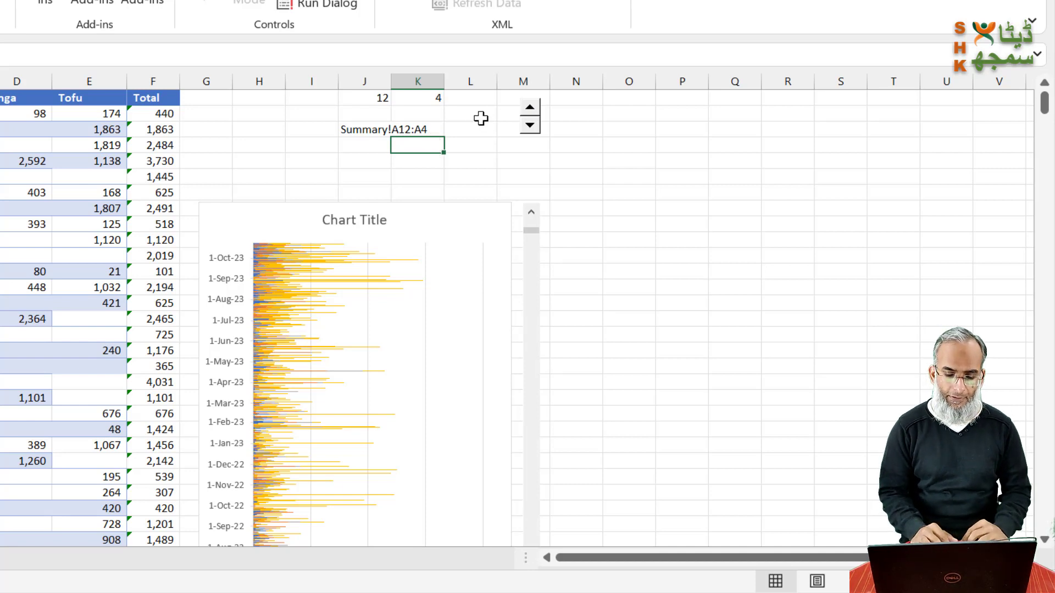
pyautogui.click(464, 114)
# - Extend the formula in J3 to ="Summary!A"&Scroll&":A"&Upto+Scroll and test it by stepping the spinner up to 8
pyautogui.click(373, 131)
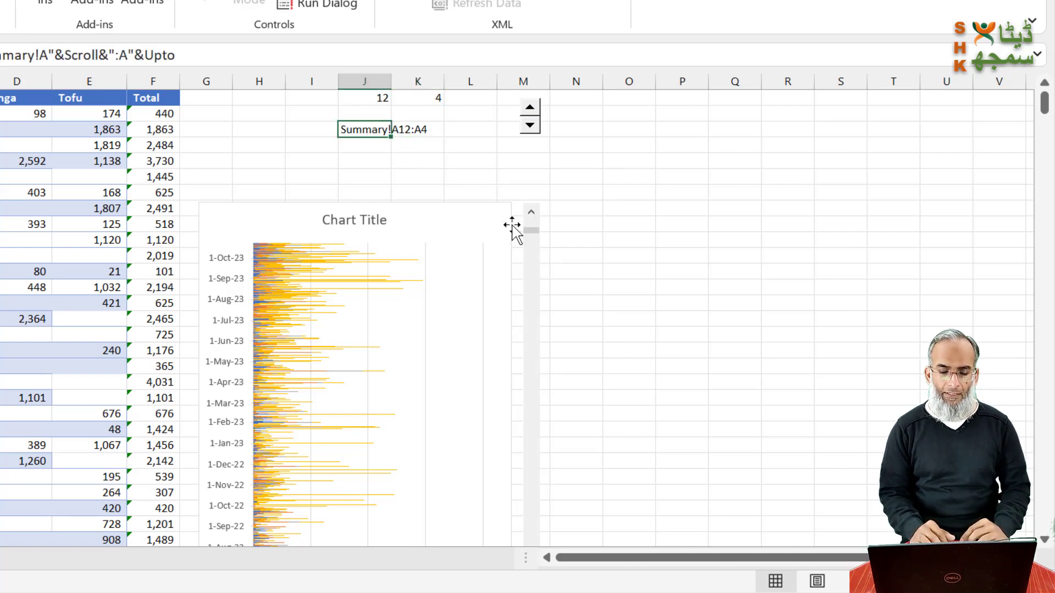
pyautogui.press('F2')
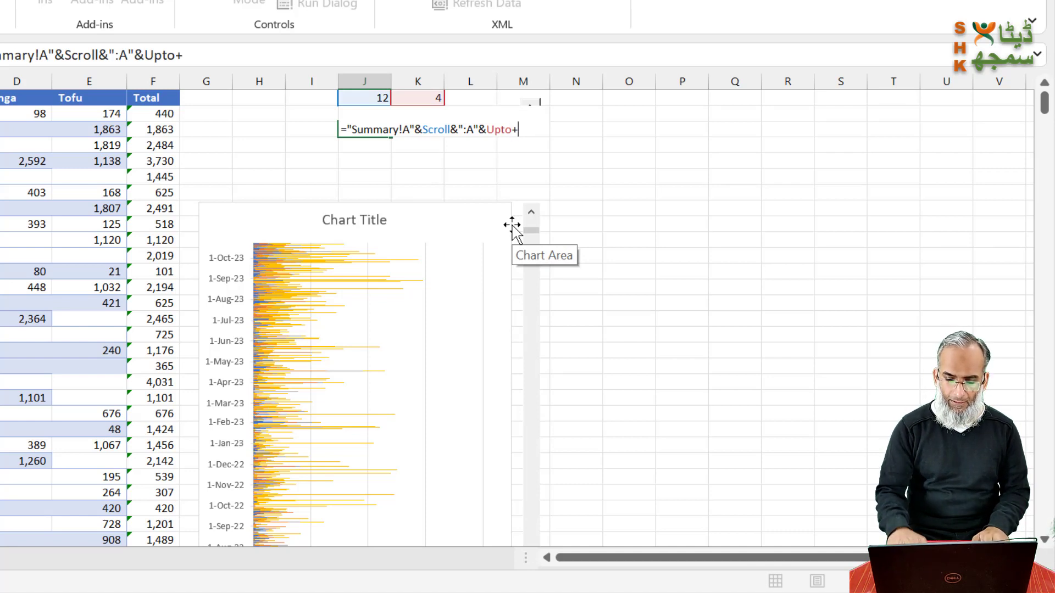
pyautogui.click(364, 97)
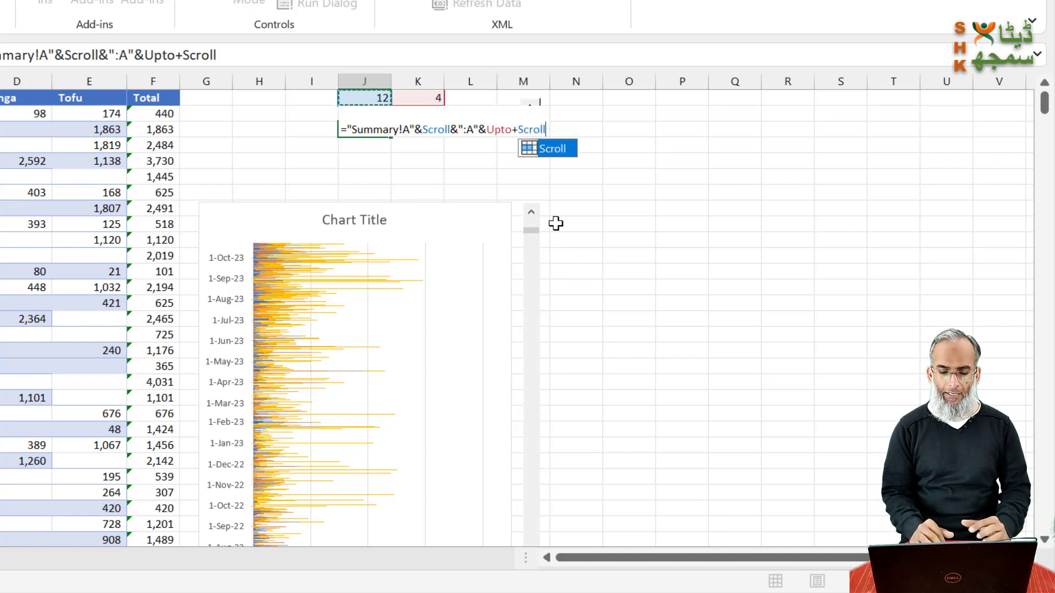
pyautogui.press('Return')
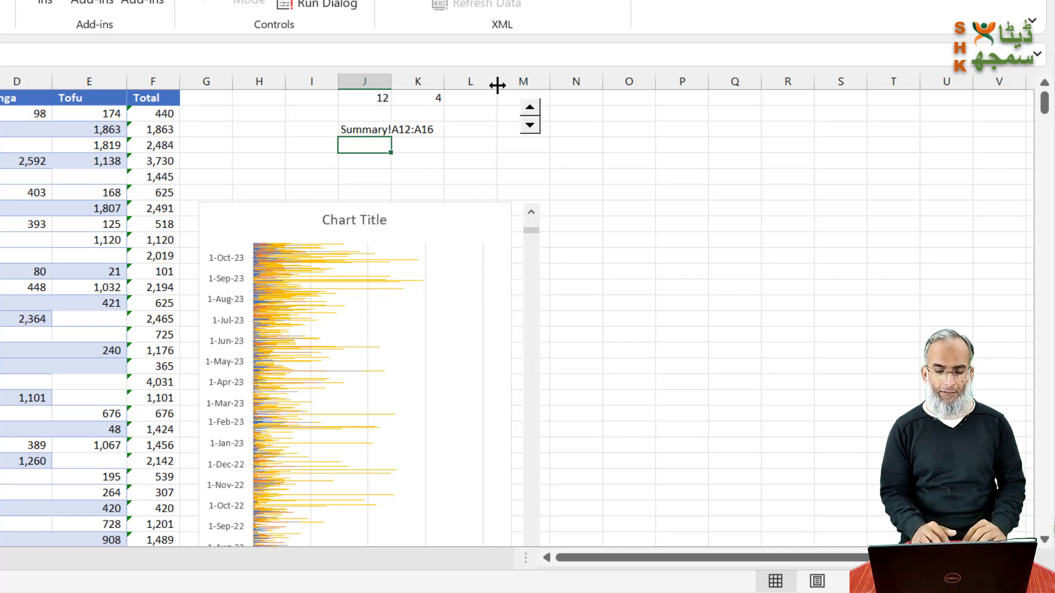
pyautogui.click(529, 108)
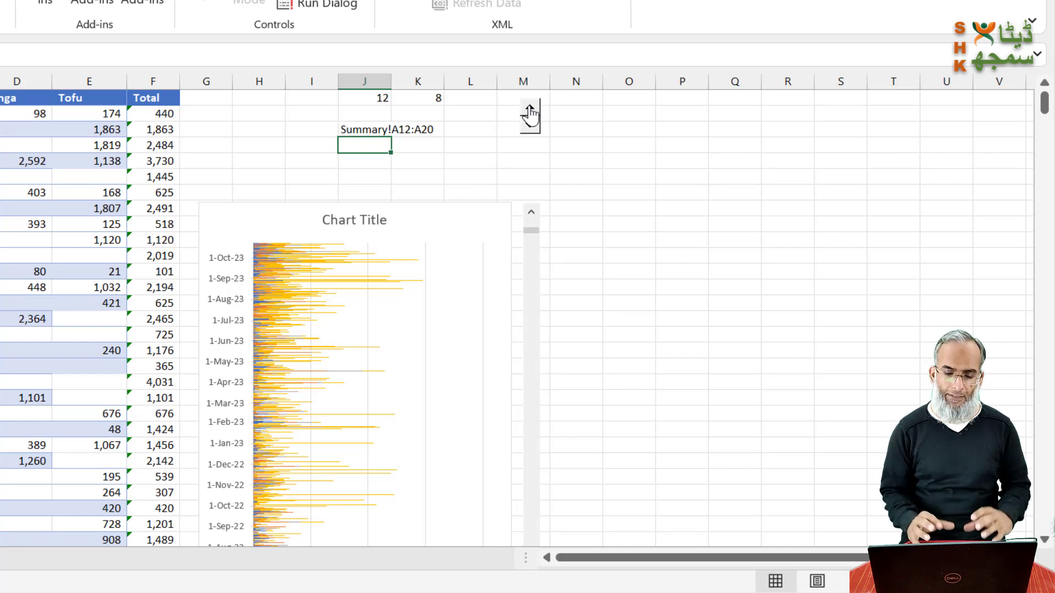
pyautogui.click(455, 172)
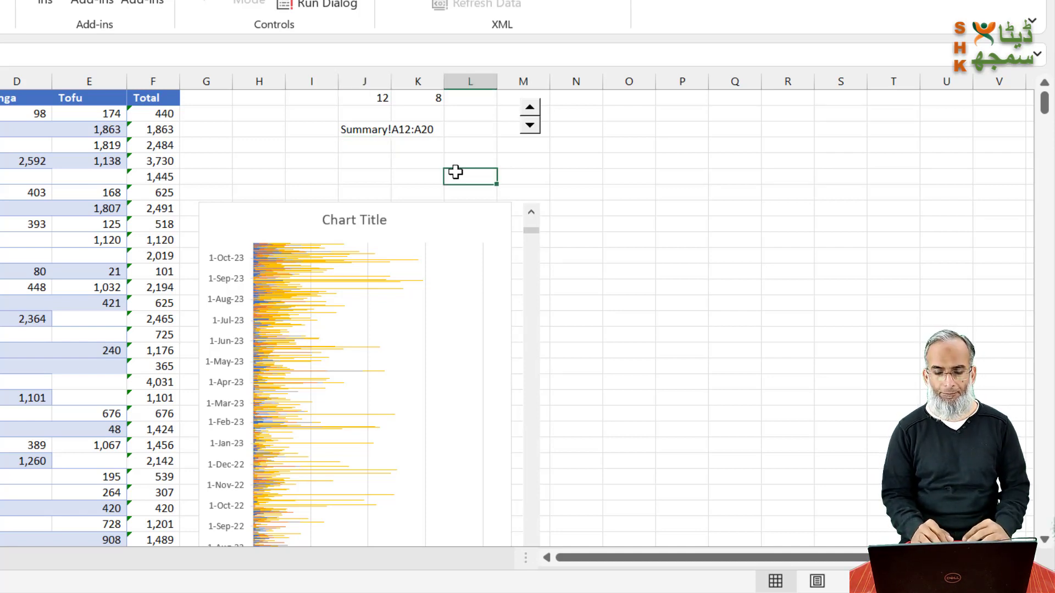
# - Copy the complete formula text from cell J3 and leave the cell's formula as it is
pyautogui.press('Left')
pyautogui.press('Left')
pyautogui.press('Up')
pyautogui.press('Up')
pyautogui.press('F2')
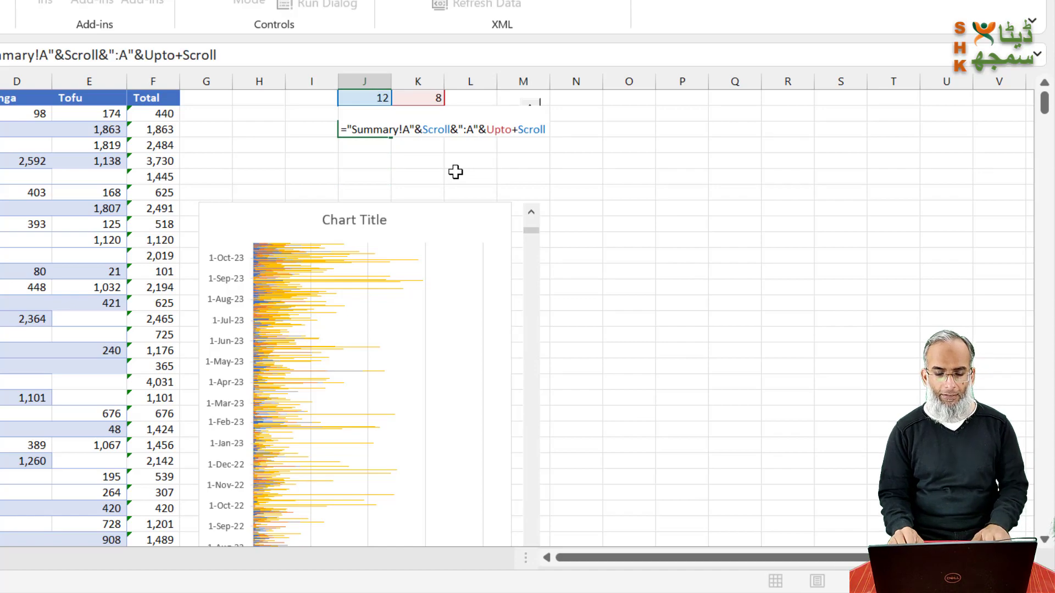
pyautogui.hotkey('shift', 'Home')
pyautogui.hotkey('shift', 'Right')
pyautogui.hotkey('shift', 'Left')
pyautogui.hotkey('ctrl', 'c')
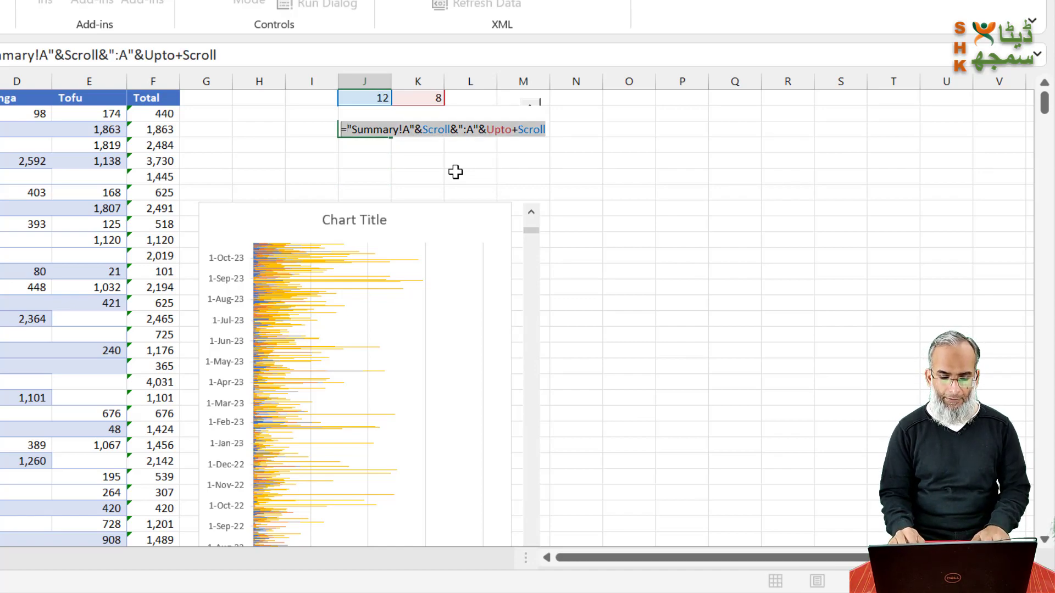
pyautogui.press('Return')
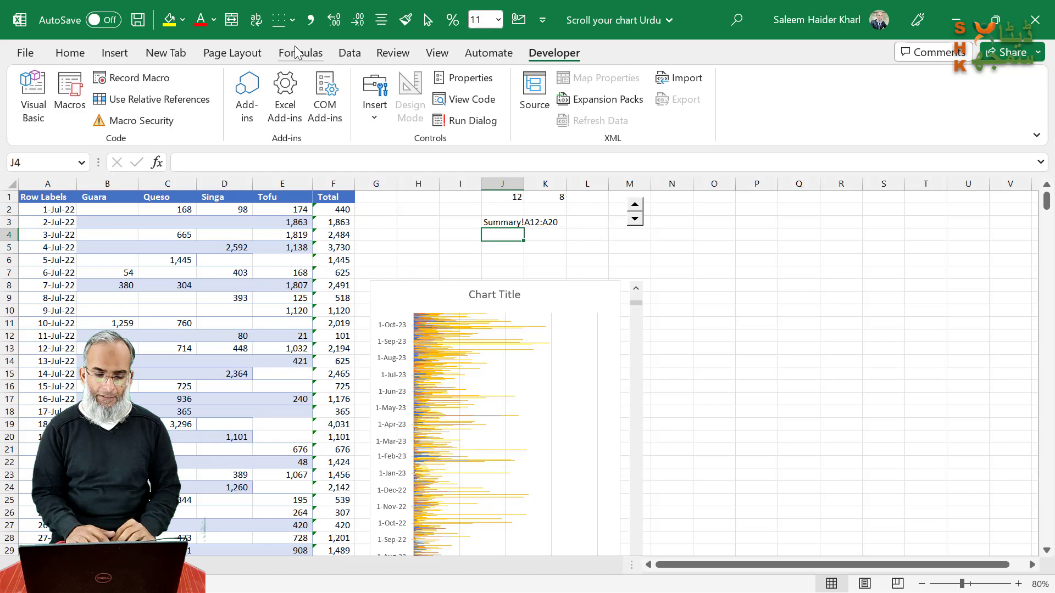
# - Start a new defined name Dates and replace its reference with the copied formula ="Summary!A"&Scroll&":A"&Upto+Scroll
pyautogui.click(297, 52)
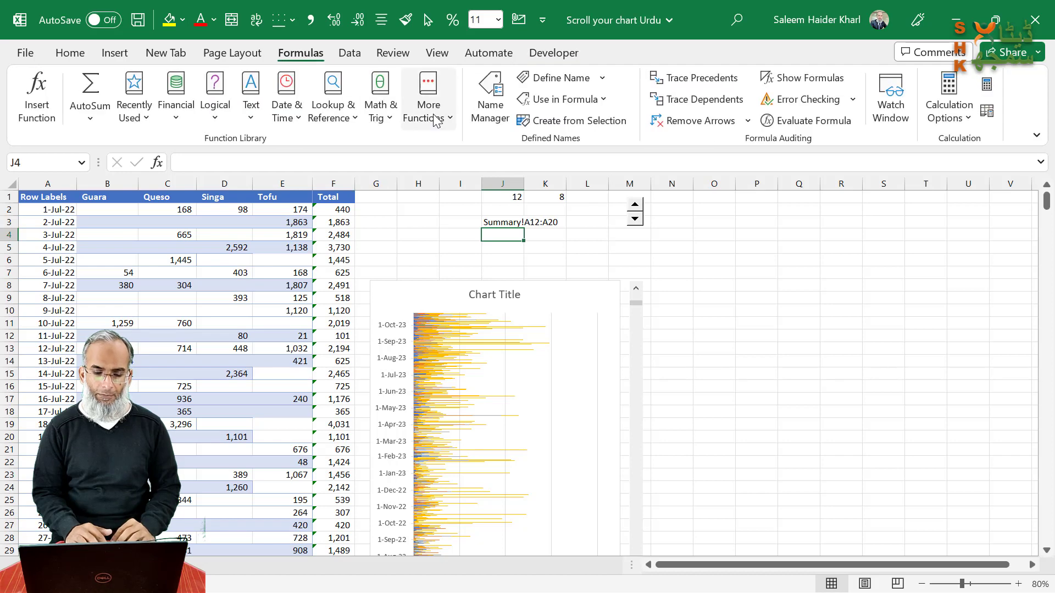
pyautogui.click(490, 101)
pyautogui.click(571, 273)
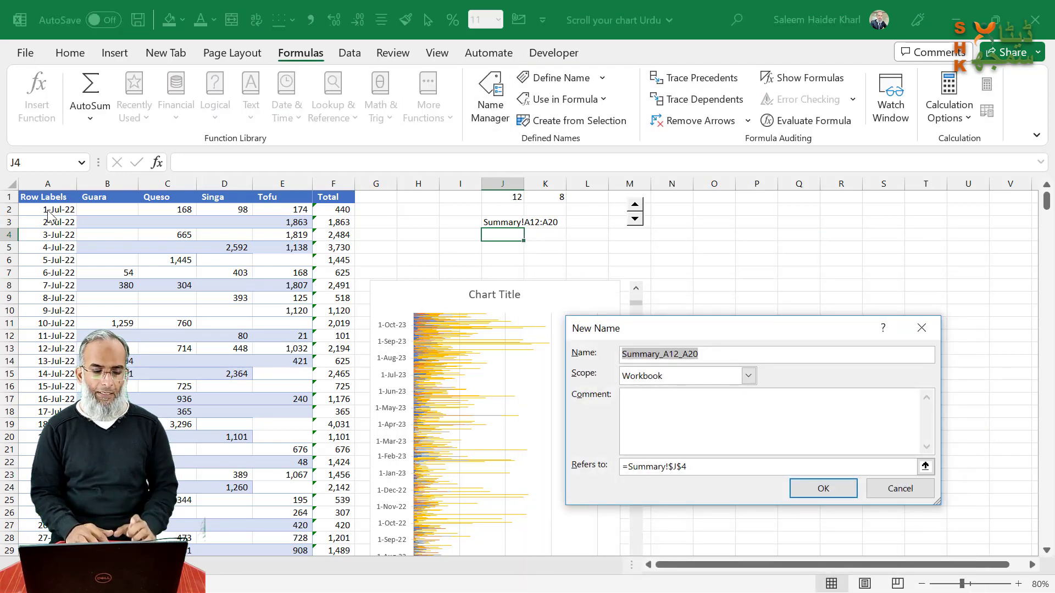
pyautogui.write('Dates')
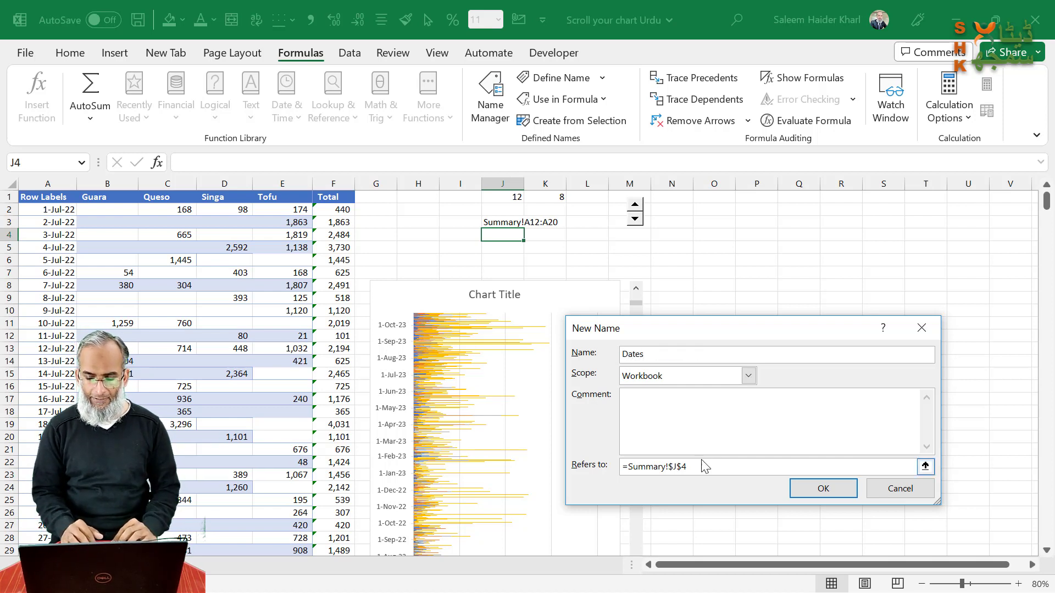
pyautogui.moveTo(687, 466); pyautogui.dragTo(605, 471)
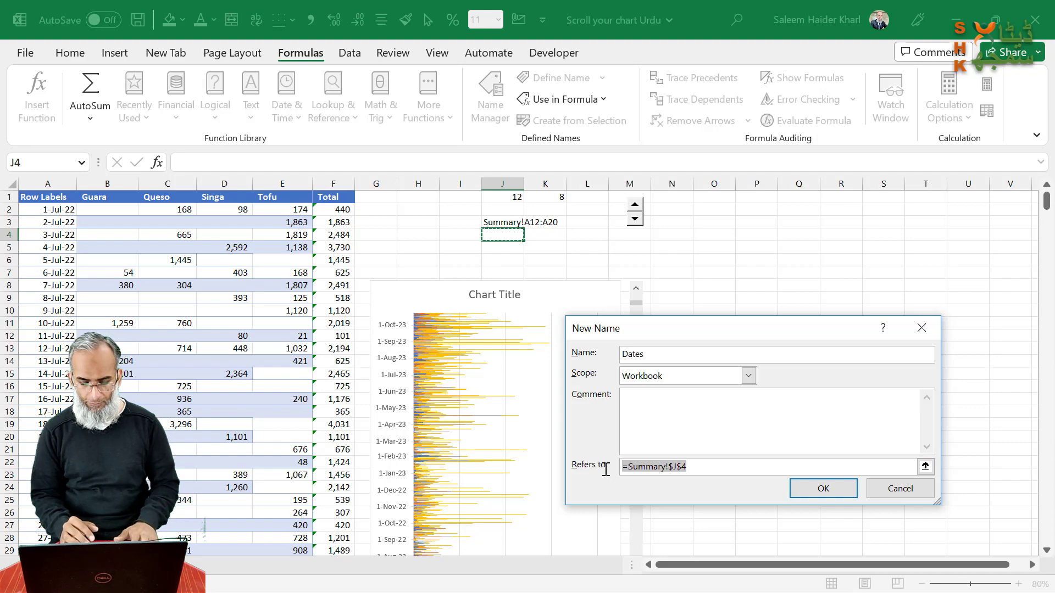
pyautogui.press('Delete')
pyautogui.hotkey('ctrl', 'v')
pyautogui.moveTo(709, 380); pyautogui.dragTo(460, 306)
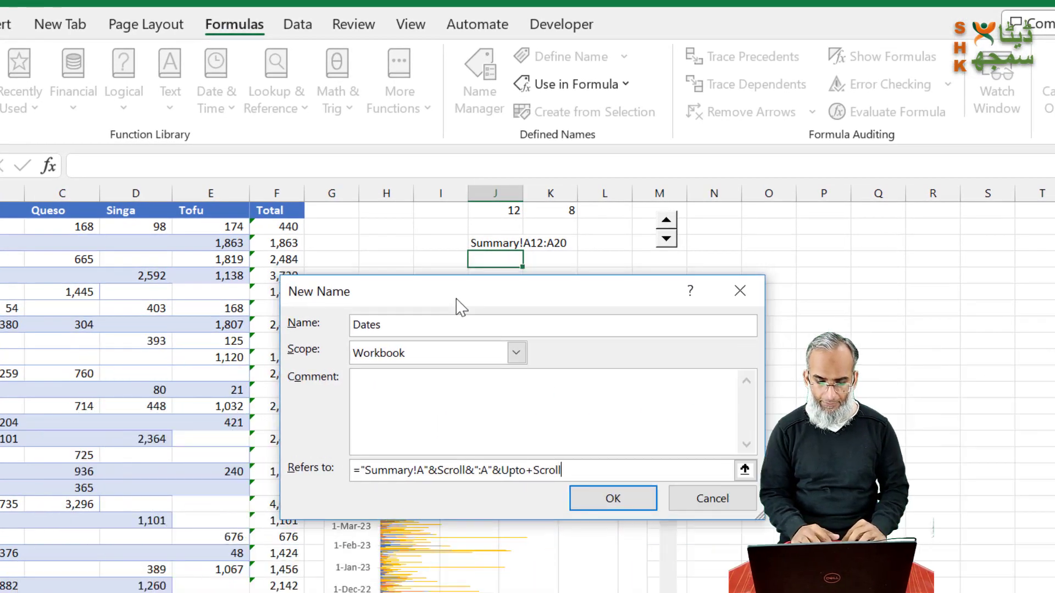
# - Wrap the Dates reference formula in INDIRECT( ), copy the complete formula and save the name
pyautogui.click(364, 472)
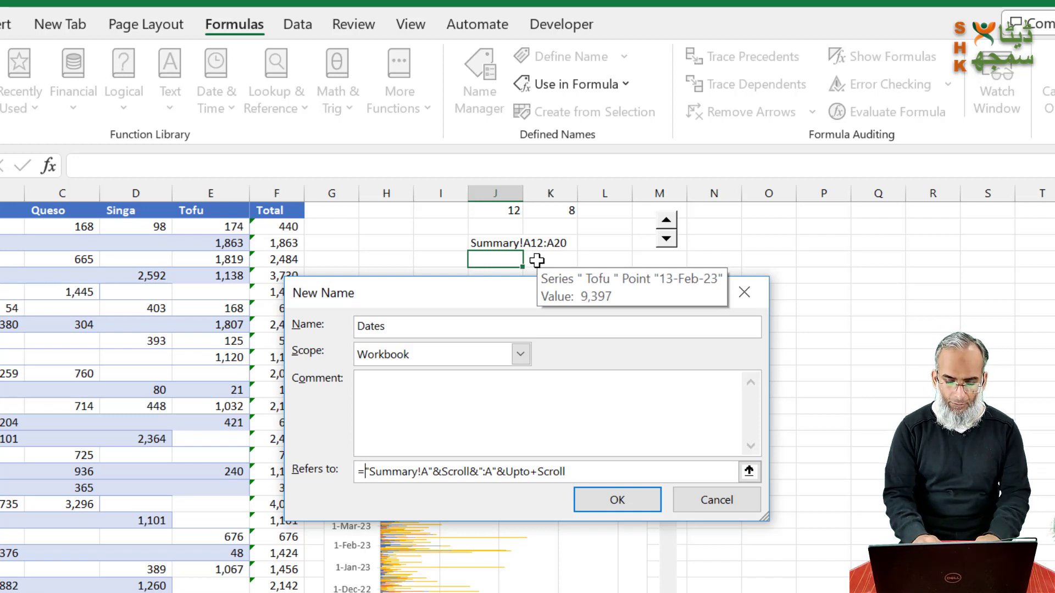
pyautogui.write('indirect')
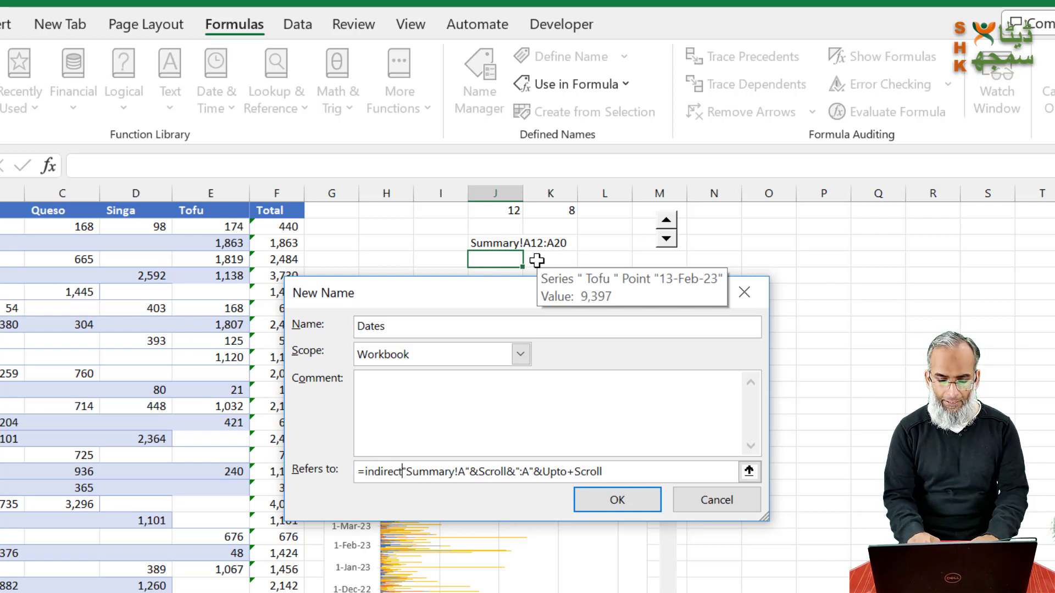
pyautogui.write('(')
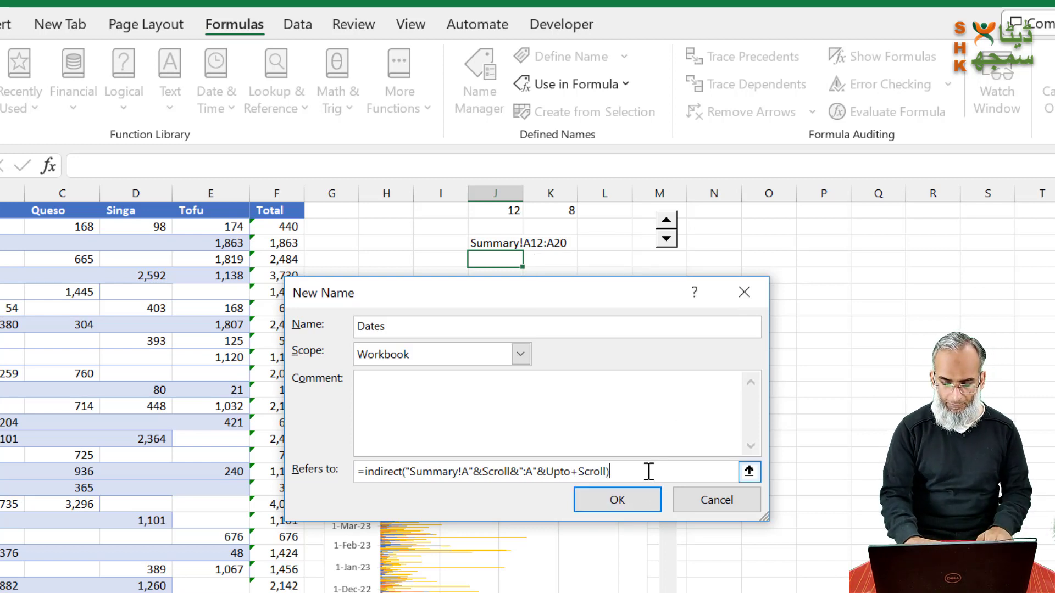
pyautogui.moveTo(649, 471); pyautogui.dragTo(335, 456)
pyautogui.hotkey('ctrl', 'c')
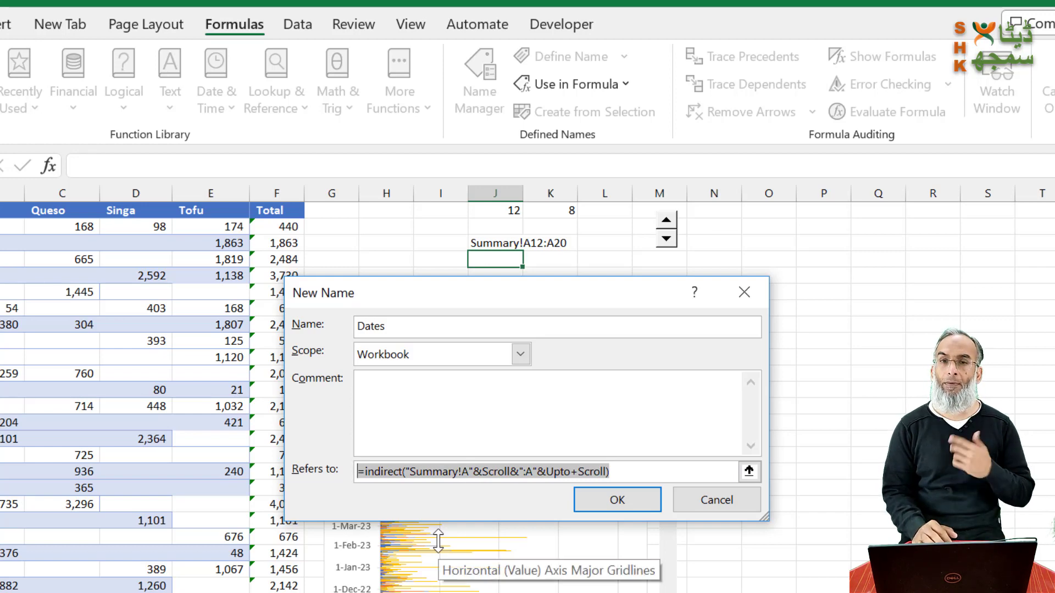
pyautogui.click(617, 500)
# - Start another defined name called Guara and replace its reference with the copied INDIRECT formula
pyautogui.hotkey('ctrl', 'F3')
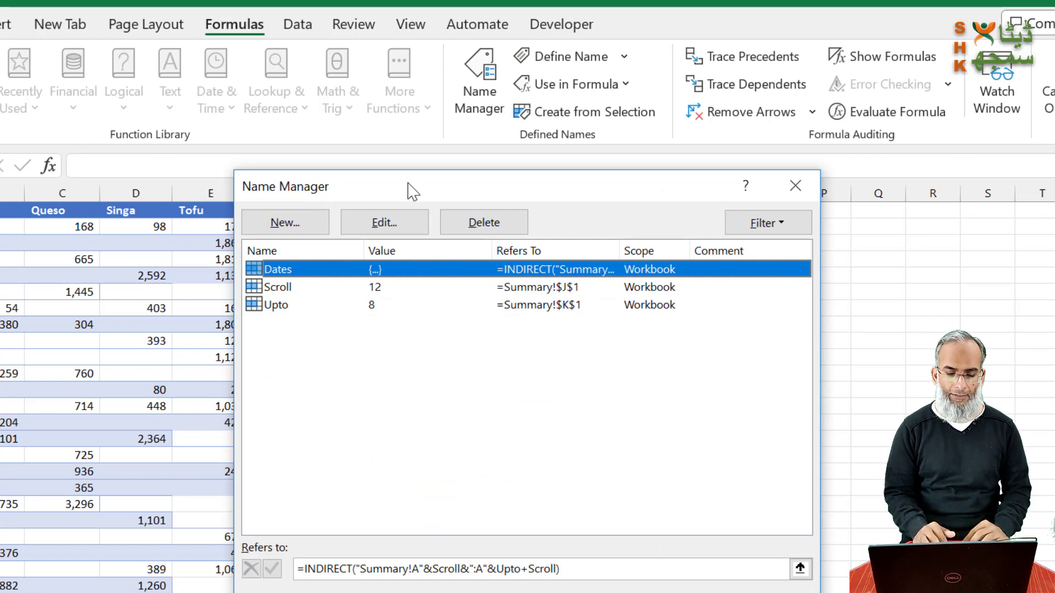
pyautogui.moveTo(412, 188); pyautogui.dragTo(454, 213)
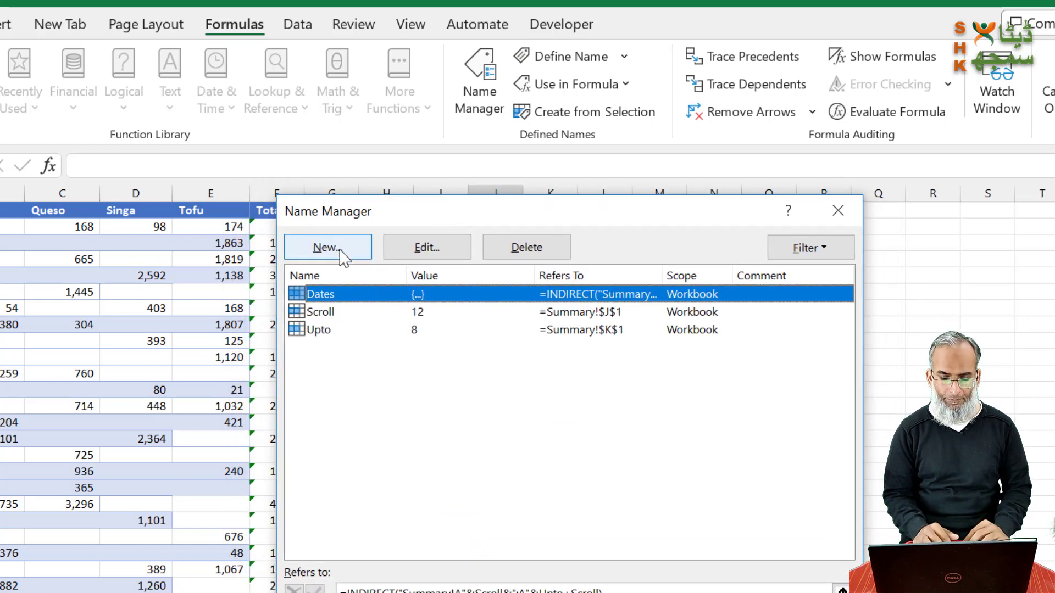
pyautogui.click(344, 255)
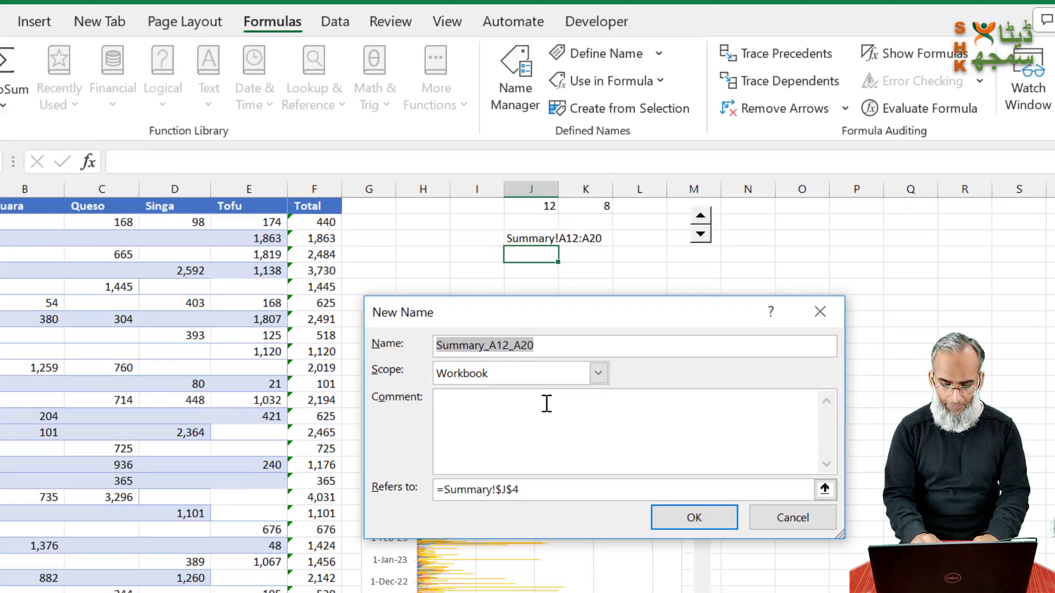
pyautogui.write('Guara')
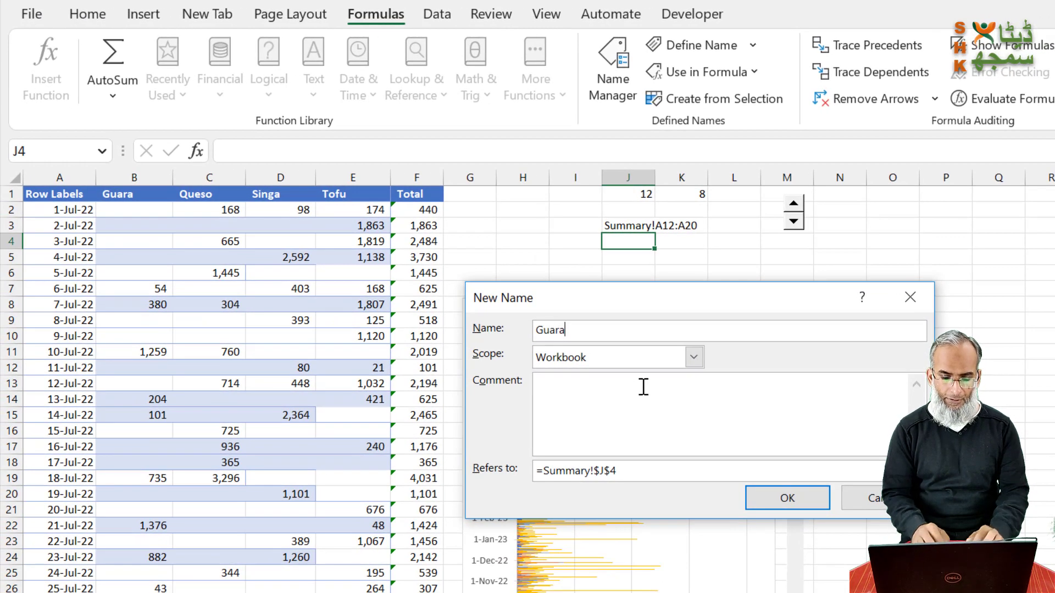
pyautogui.click(651, 476)
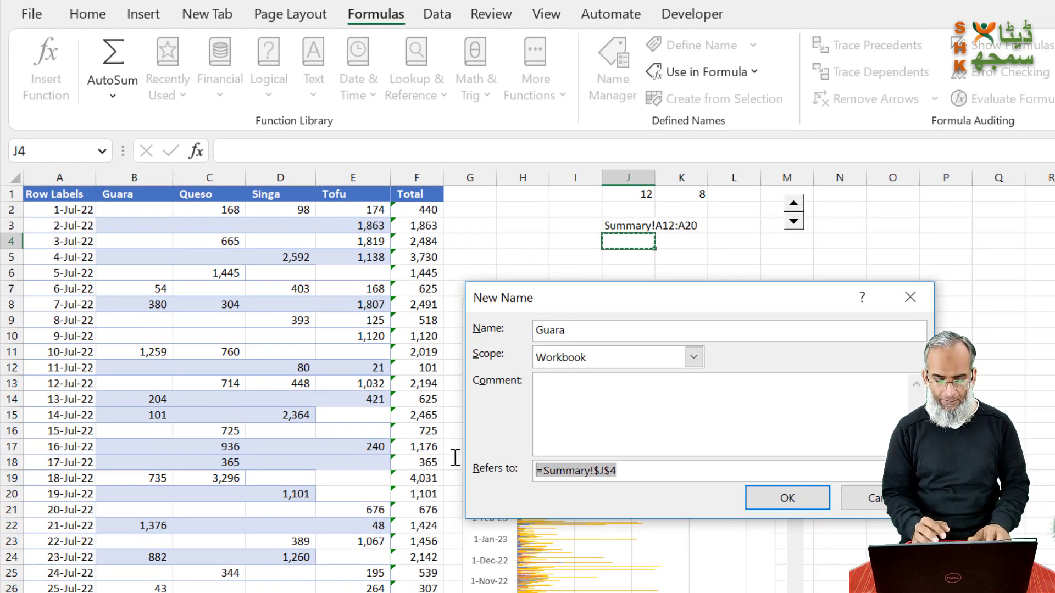
pyautogui.hotkey('ctrl', 'v')
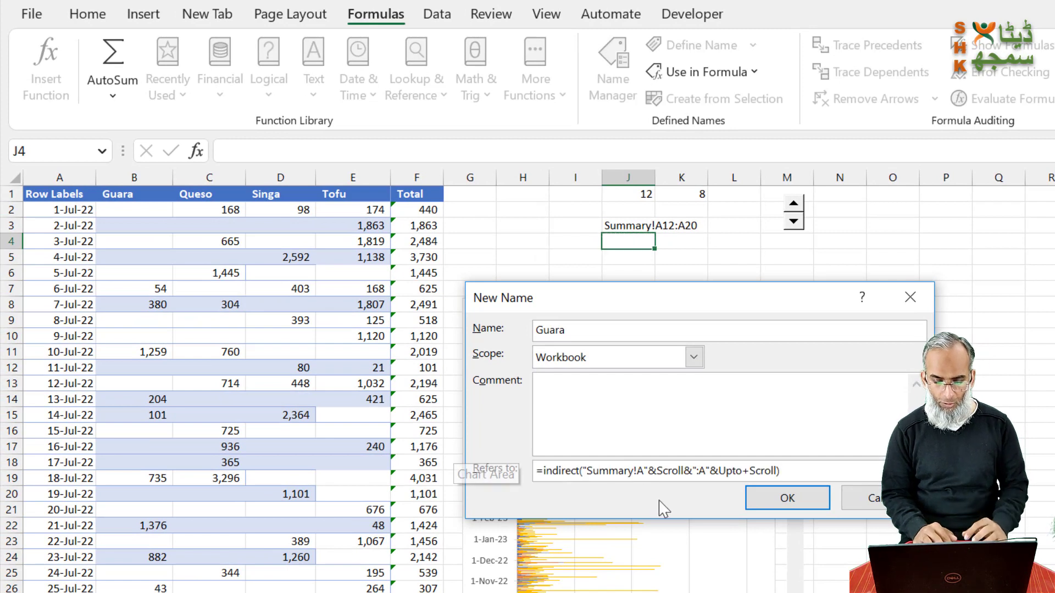
# - Set both column letters in the Guara reference to B, giving =indirect("Summary!B"&Scroll&":B"&Upto+Scroll), and save the name
pyautogui.click(644, 473)
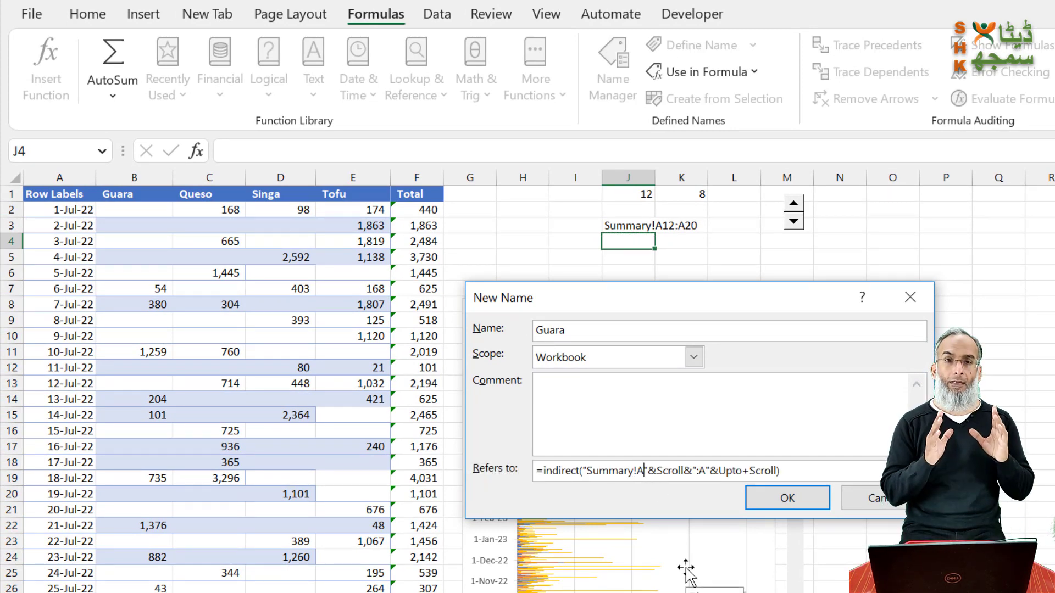
pyautogui.press('BackSpace')
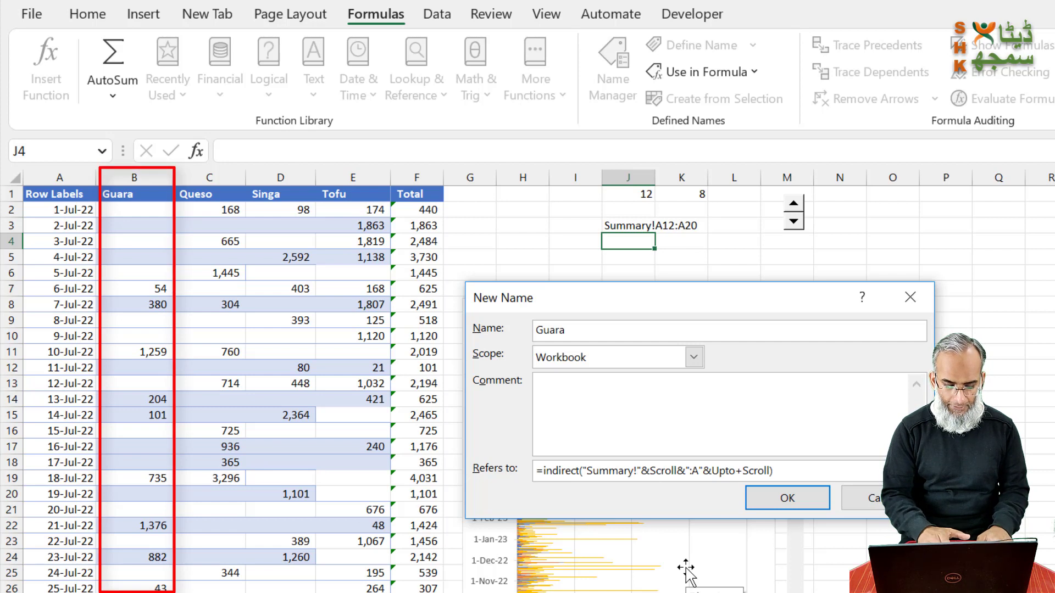
pyautogui.write('B')
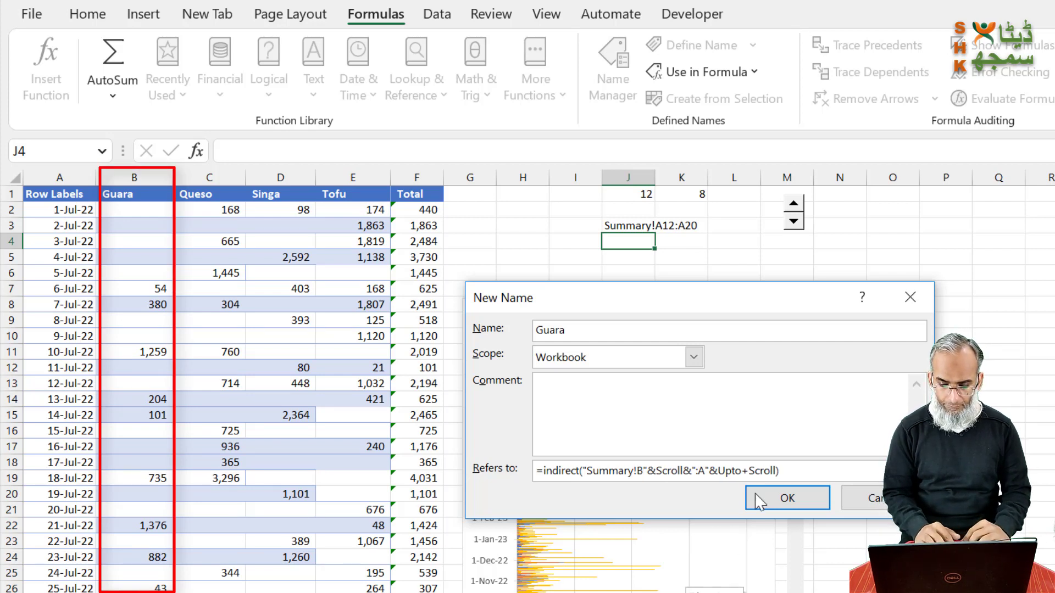
pyautogui.click(704, 471)
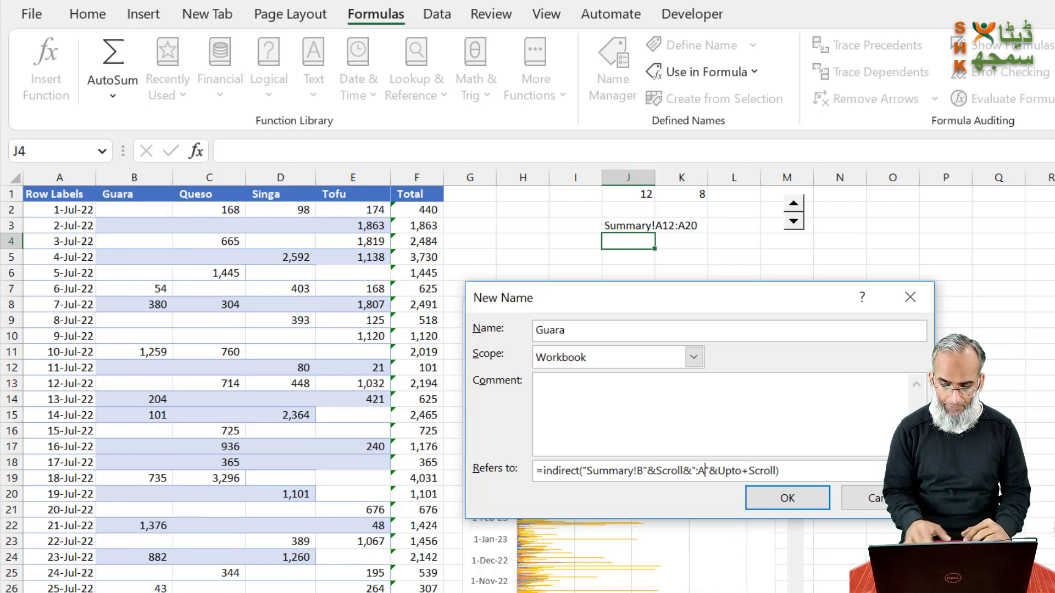
pyautogui.press('BackSpace')
pyautogui.write('B')
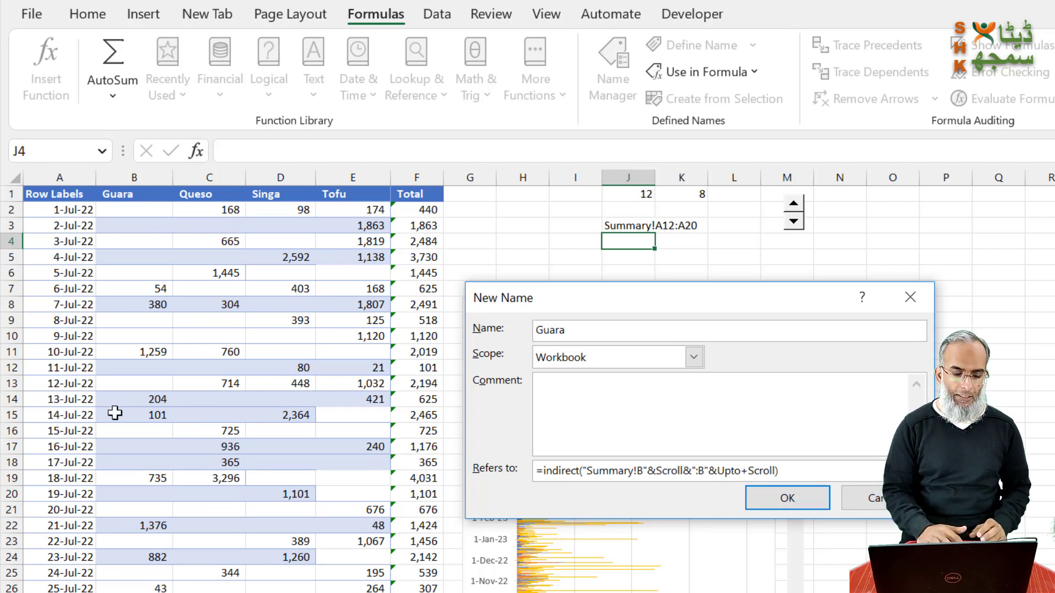
pyautogui.click(782, 498)
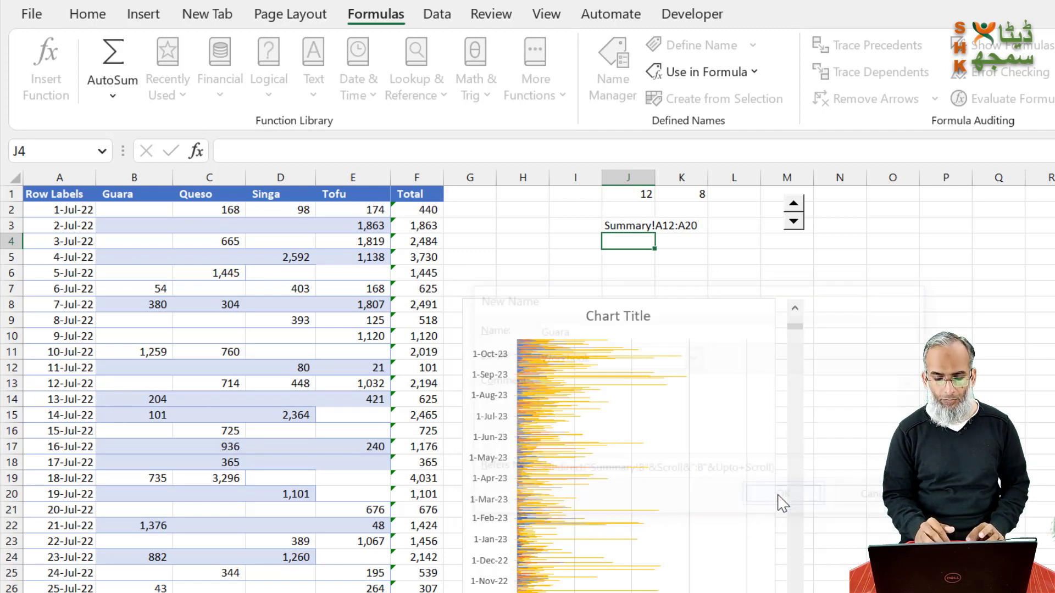
# - Define the name Queso from the copied formula with column C, as =indirect("Summary!C"&Scroll&":C"&Upto+Scroll)
pyautogui.click(465, 230)
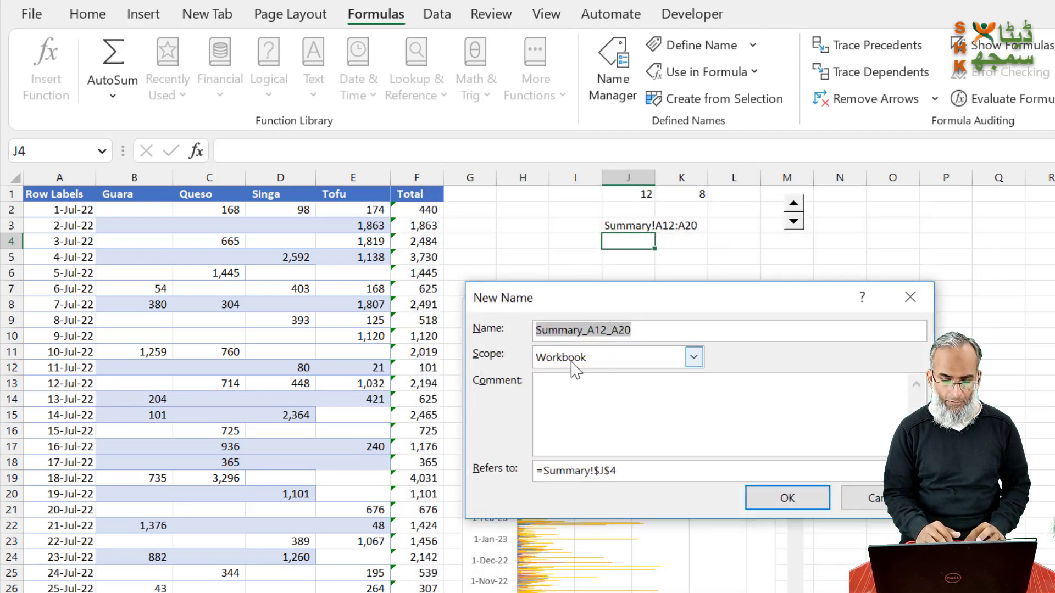
pyautogui.write('qU')
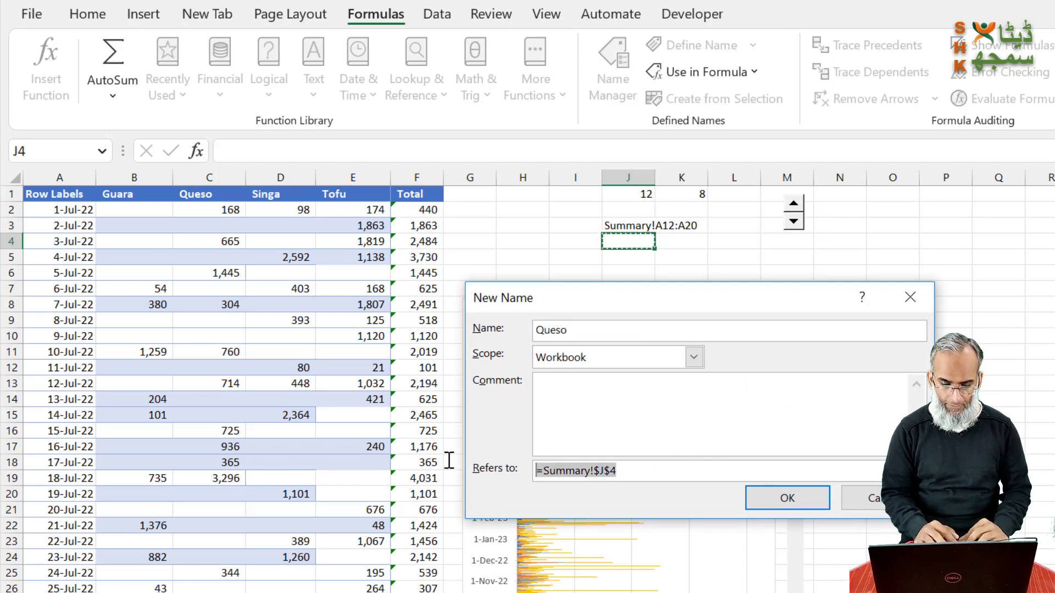
pyautogui.hotkey('ctrl', 'a')
pyautogui.write('=indirect("Summary!A"&Scroll&":A"&Upto+Scroll)')
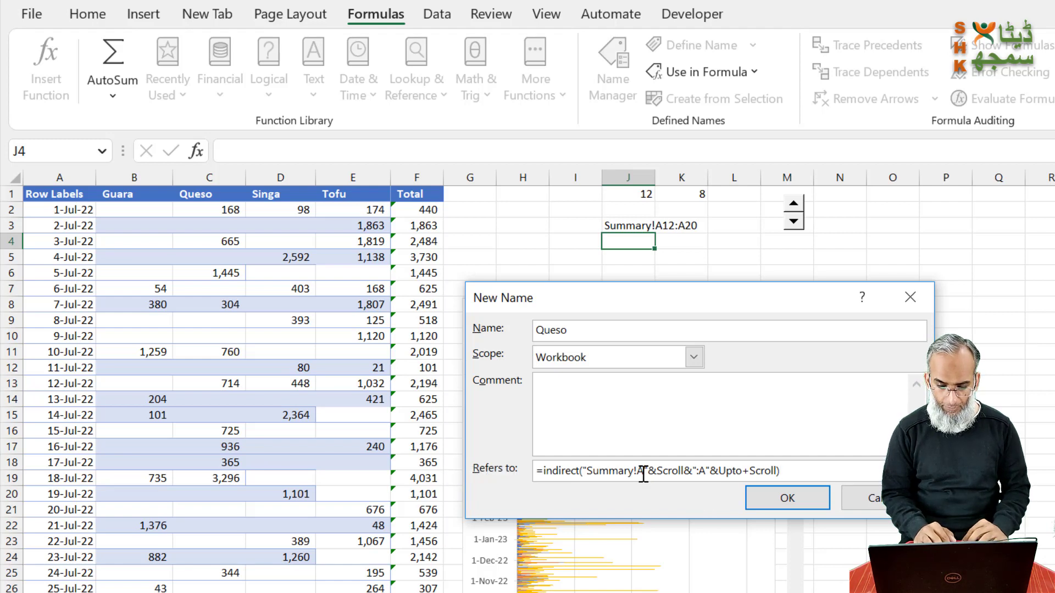
pyautogui.press('BackSpace')
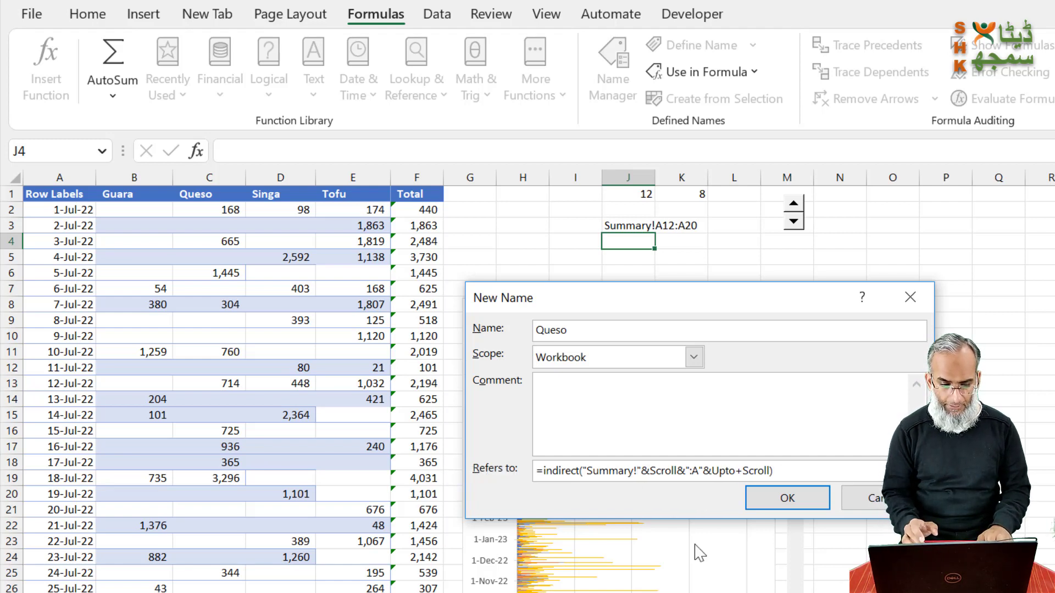
pyautogui.write('C')
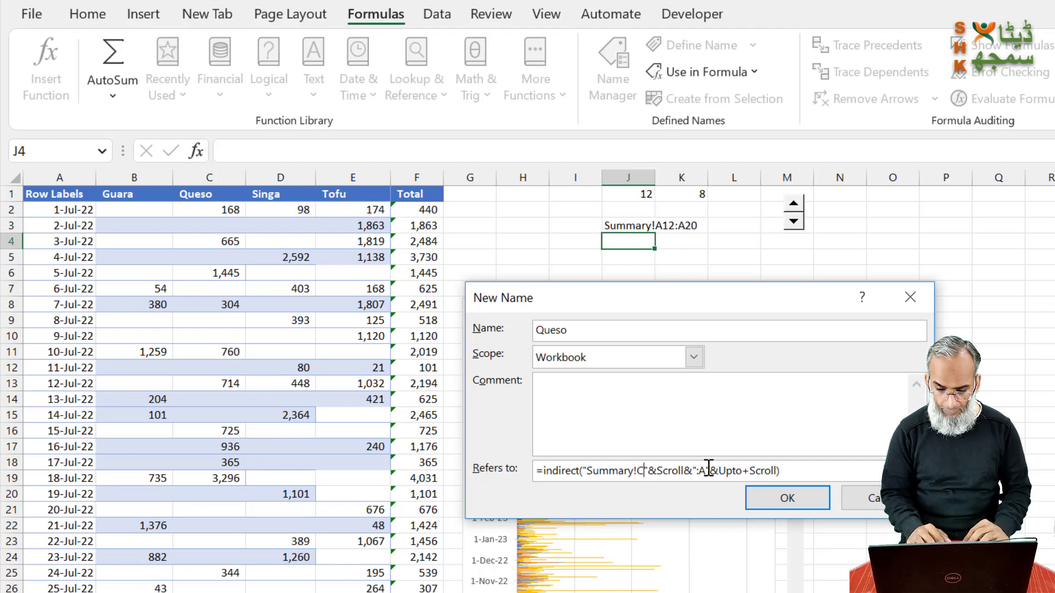
pyautogui.press('BackSpace')
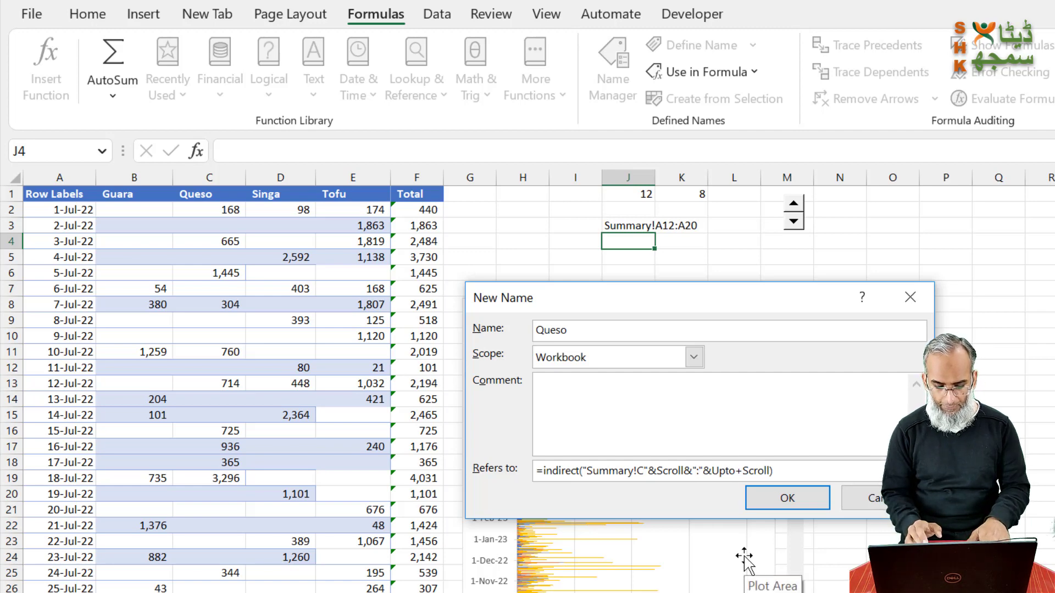
pyautogui.write('C')
pyautogui.click(787, 498)
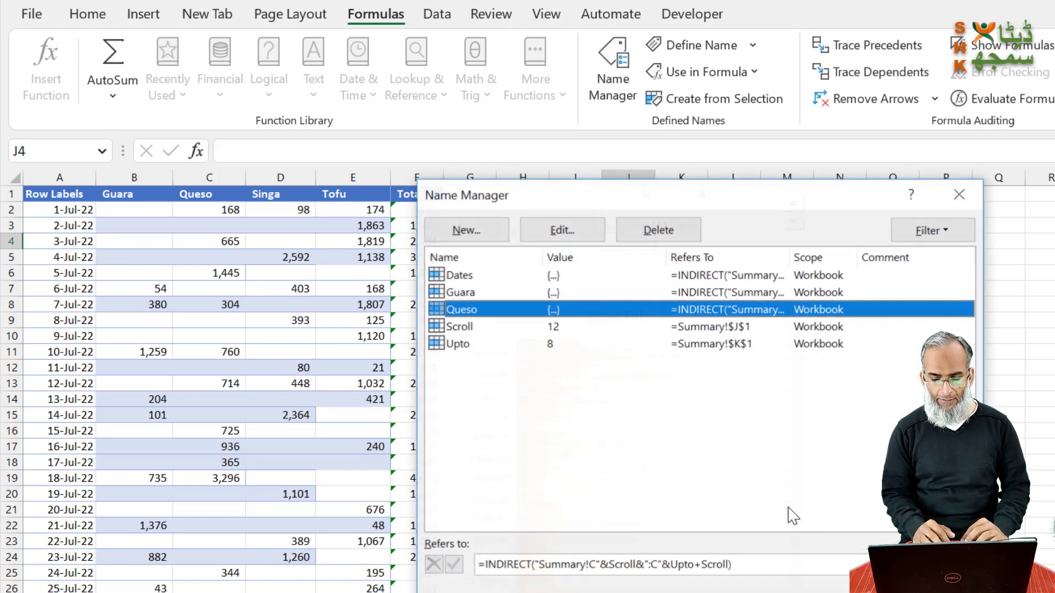
# - Define the name Singa from the copied formula with column D, as =indirect("Summary!D"&Scroll&":D"&Upto+Scroll)
pyautogui.click(466, 229)
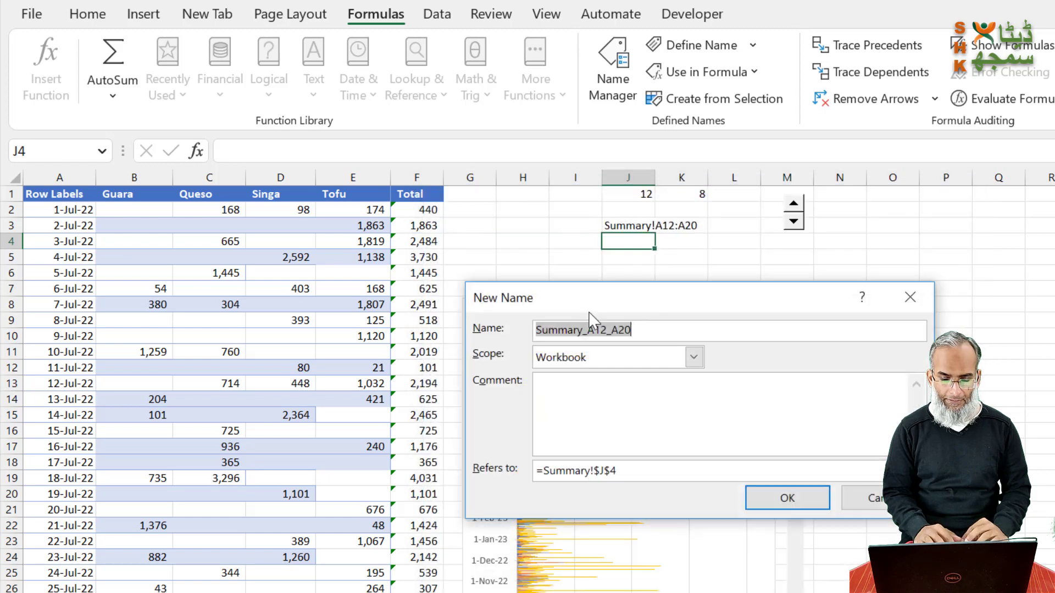
pyautogui.write('Singa')
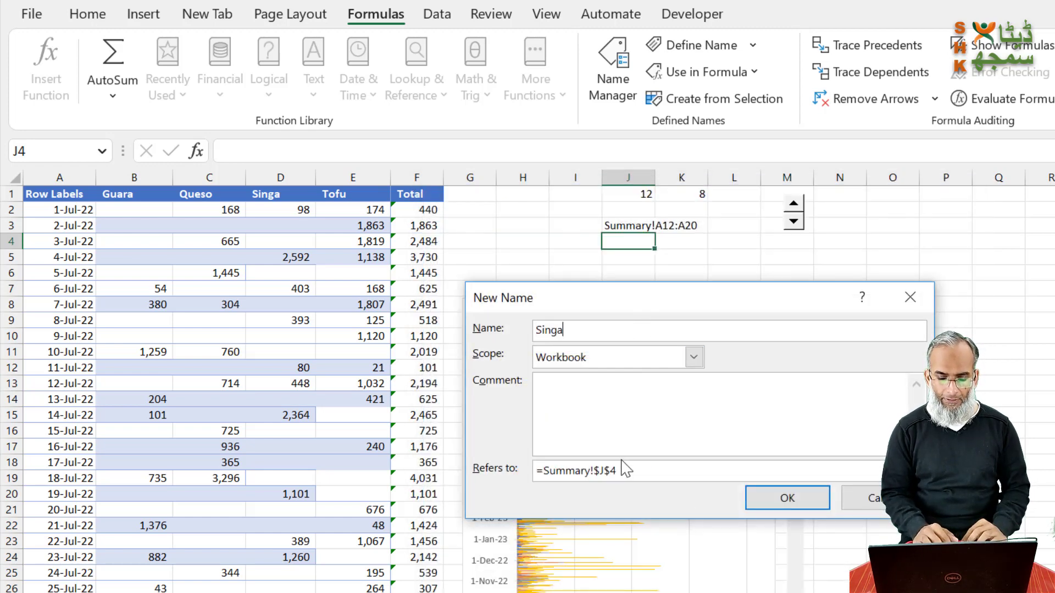
pyautogui.moveTo(626, 470); pyautogui.dragTo(487, 463)
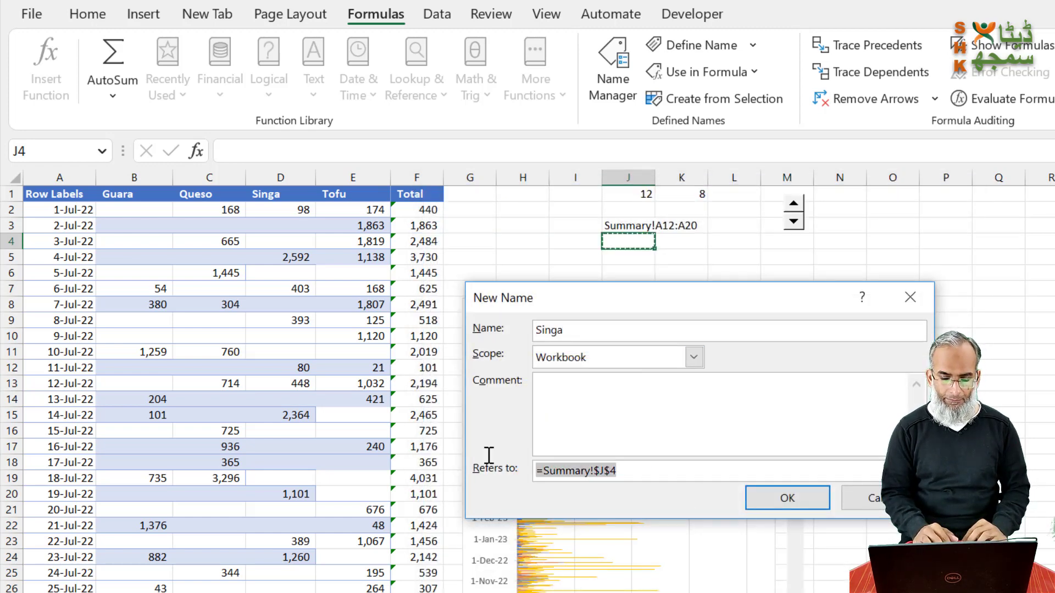
pyautogui.write('=indirect("Summary!A"&Scroll&":A"&Upto+Scroll)')
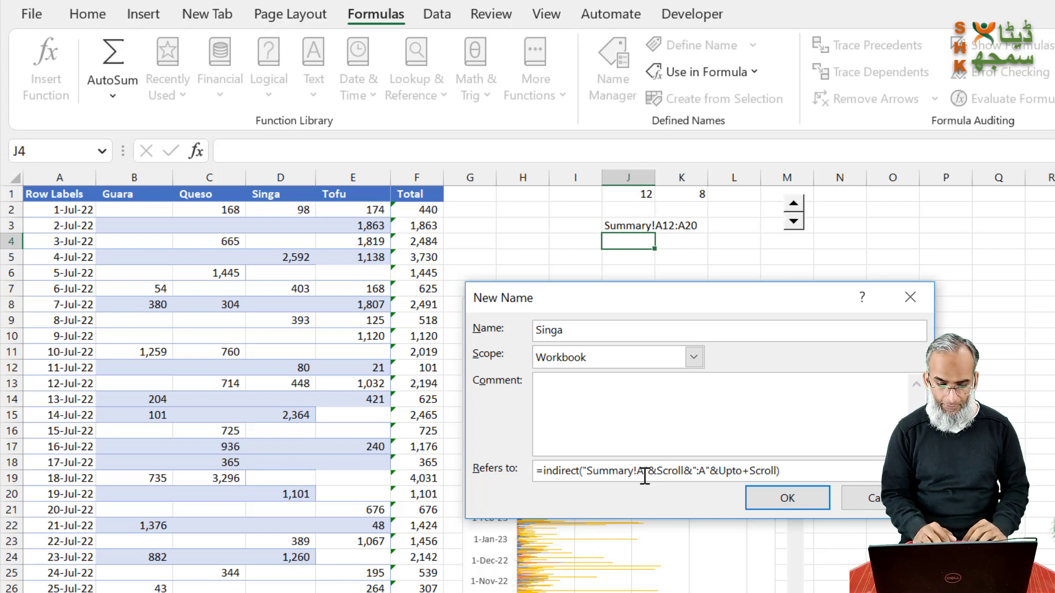
pyautogui.write('D')
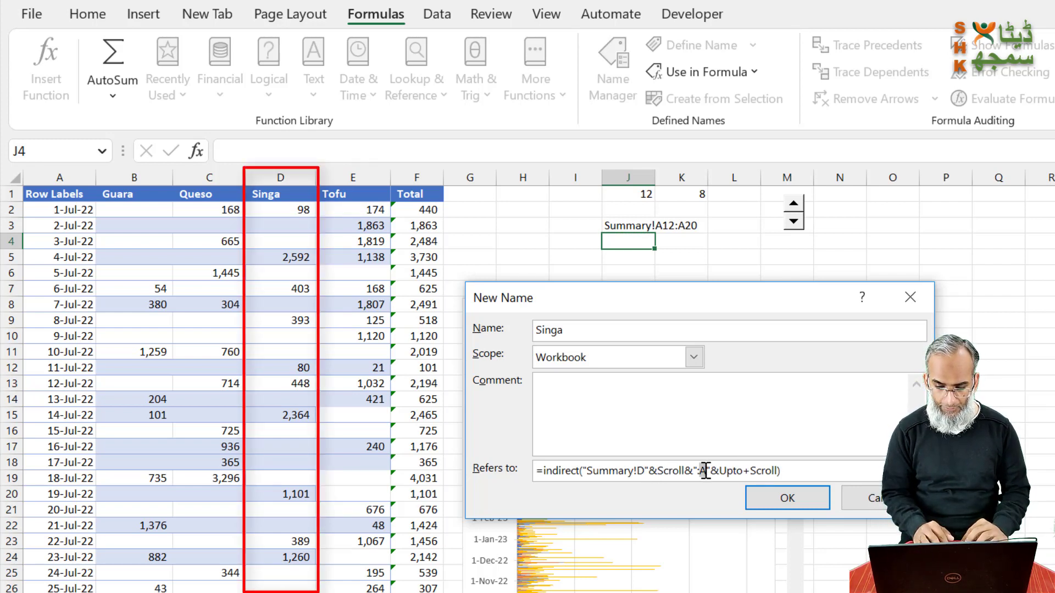
pyautogui.write('D')
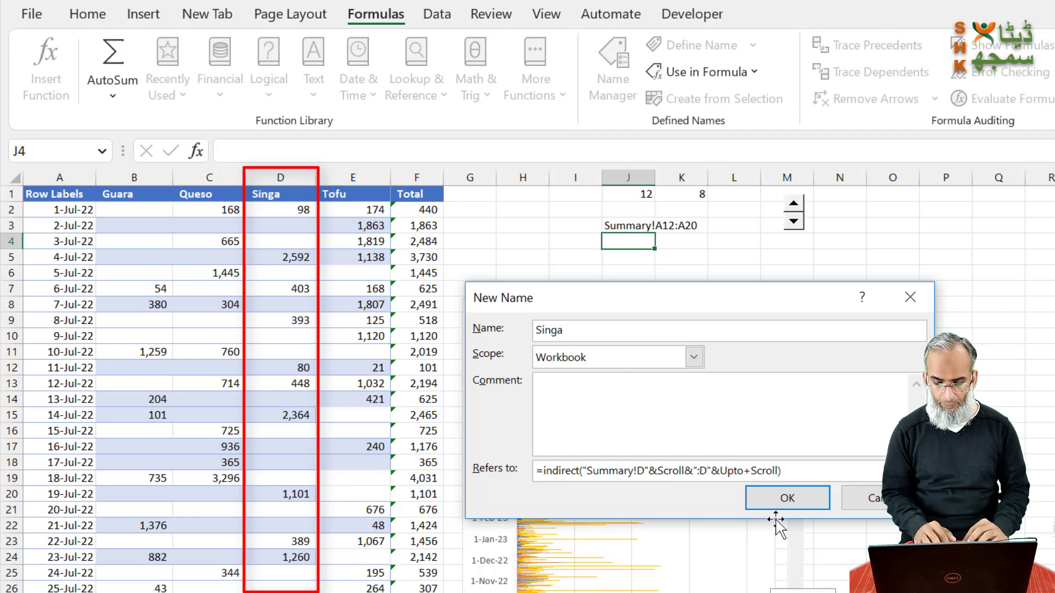
pyautogui.click(785, 497)
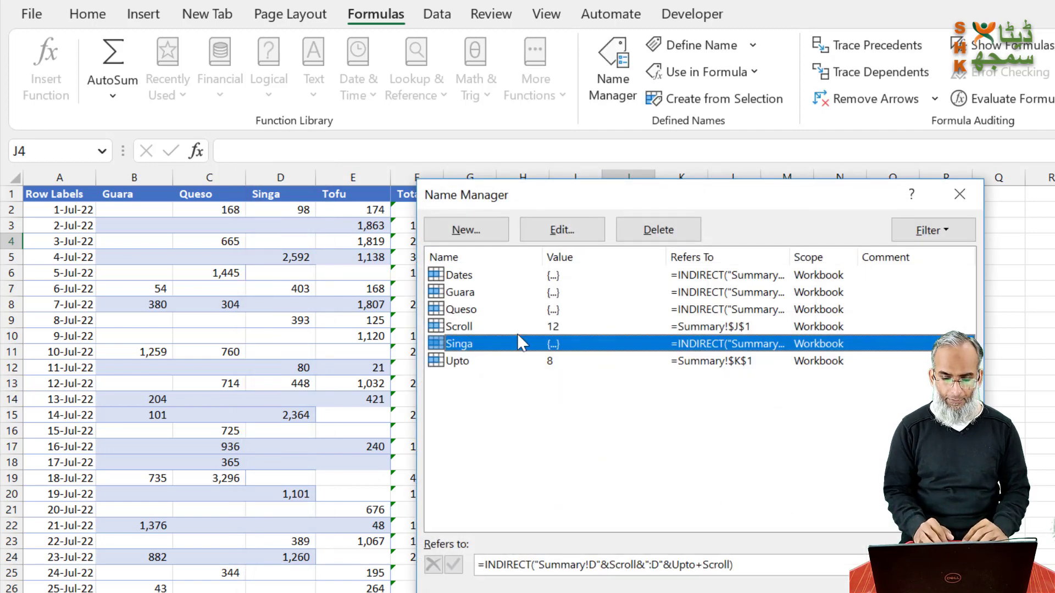
# - Define the name Tofu from the copied formula with column E, as =indirect("Summary!E"&Scroll&":E"&Upto+Scroll), and close the Name Manager
pyautogui.click(466, 230)
pyautogui.write('Tofu')
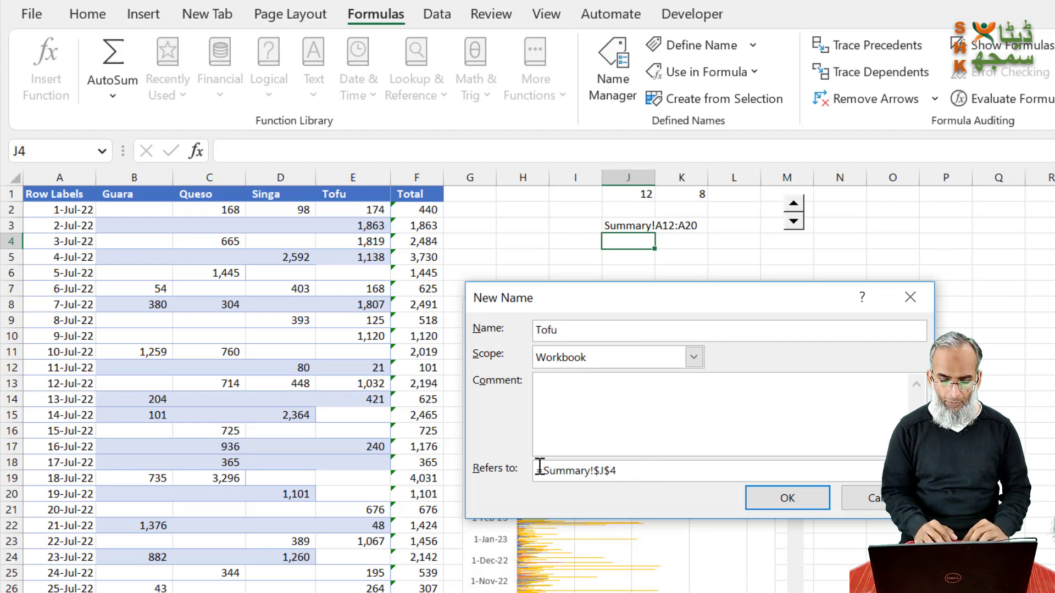
pyautogui.moveTo(620, 470); pyautogui.dragTo(481, 461)
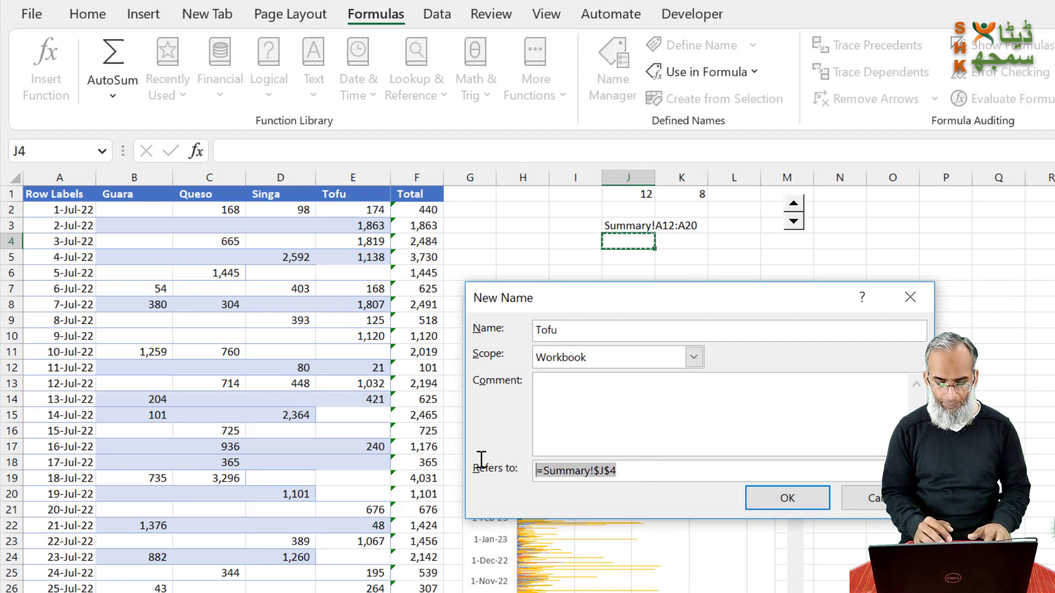
pyautogui.write('=indirect("Summary!A"&Scroll&":A"&Upto+Scroll)')
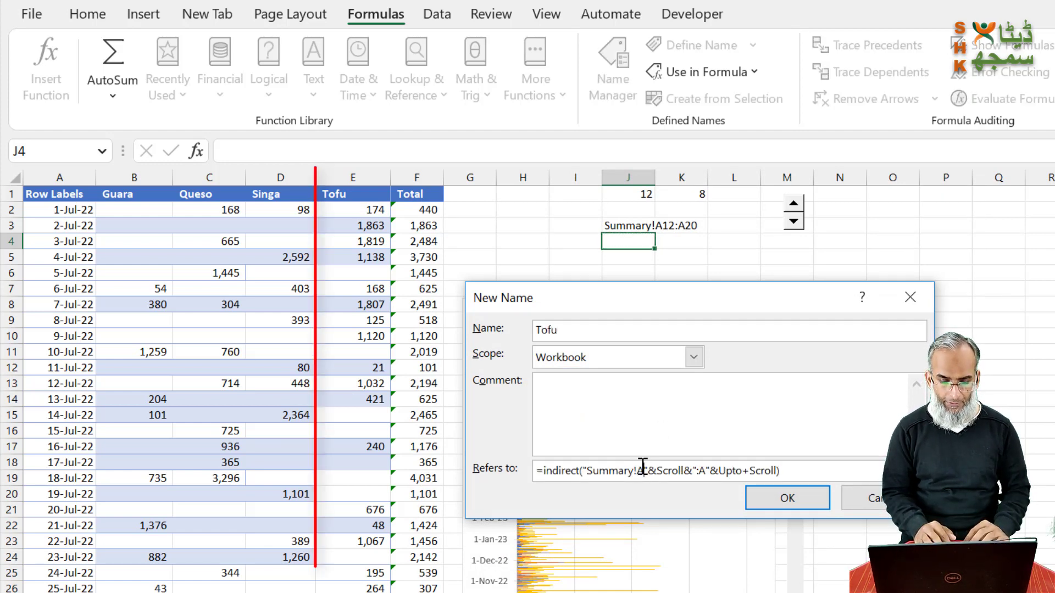
pyautogui.click(642, 467)
pyautogui.press('BackSpace')
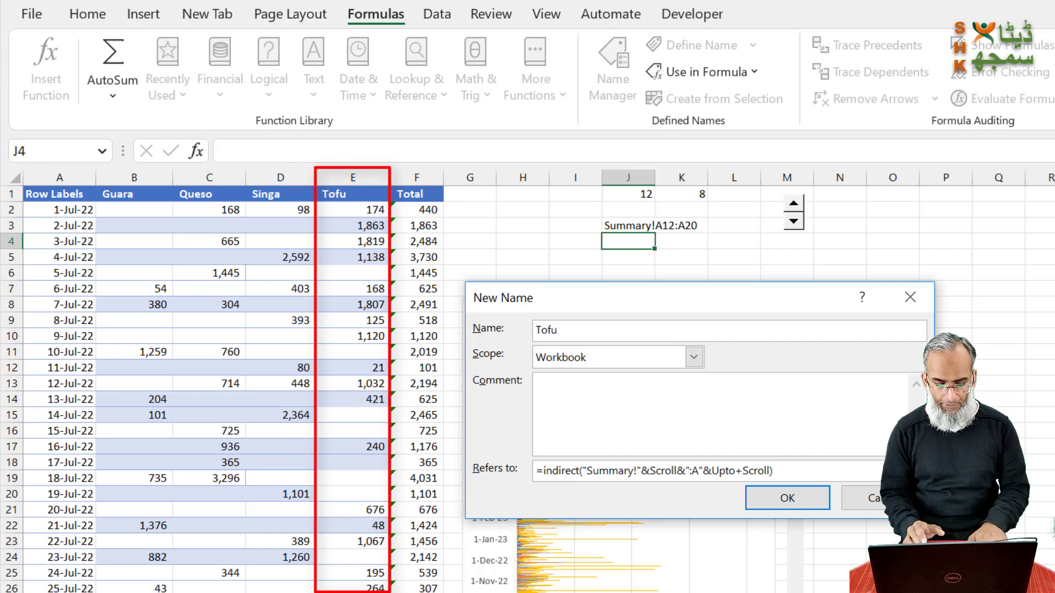
pyautogui.write('E')
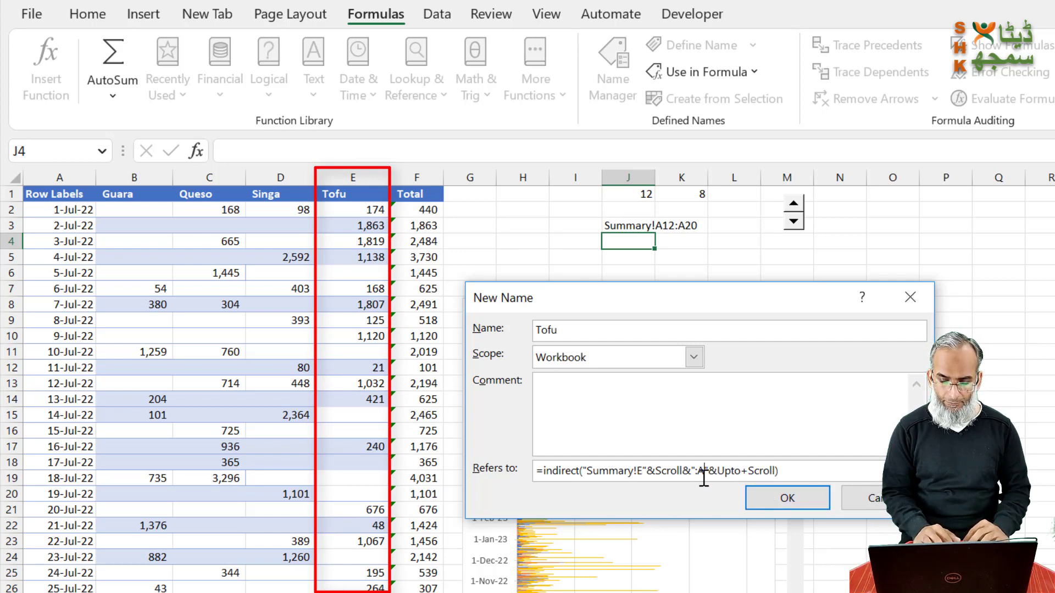
pyautogui.press('BackSpace')
pyautogui.write('E')
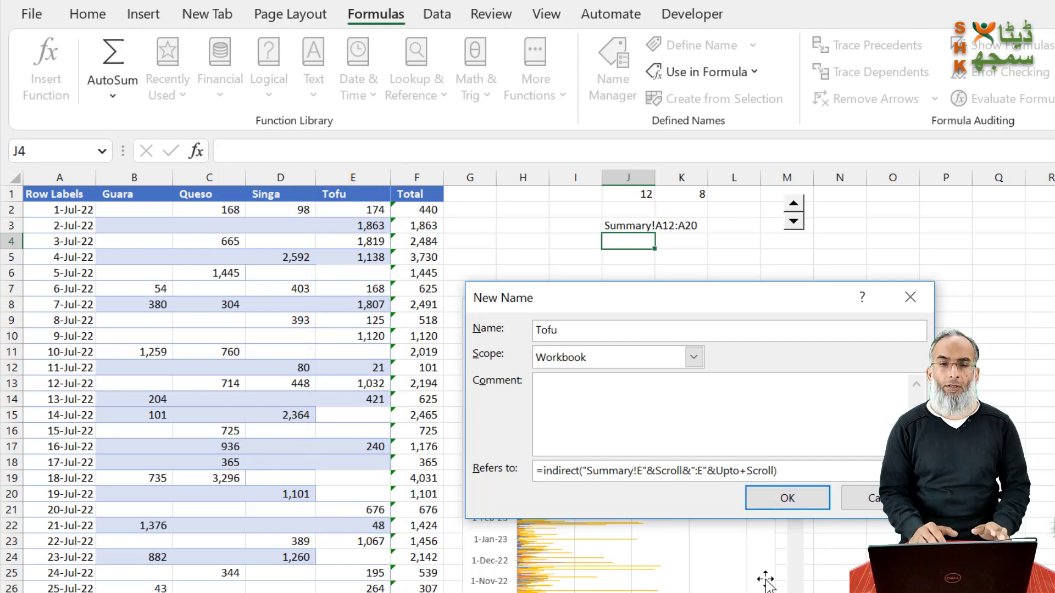
pyautogui.click(794, 501)
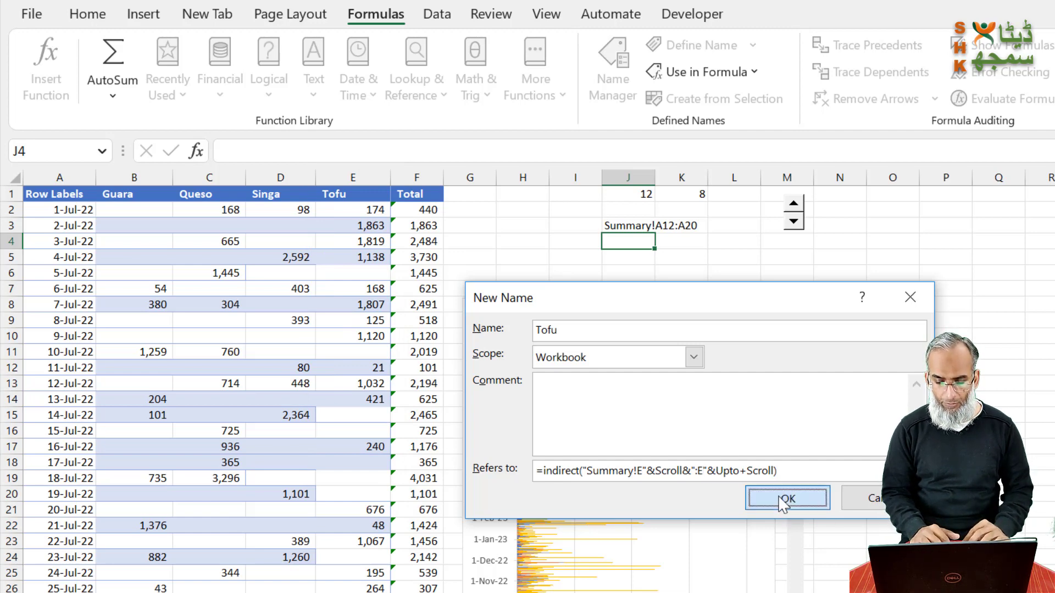
pyautogui.click(933, 591)
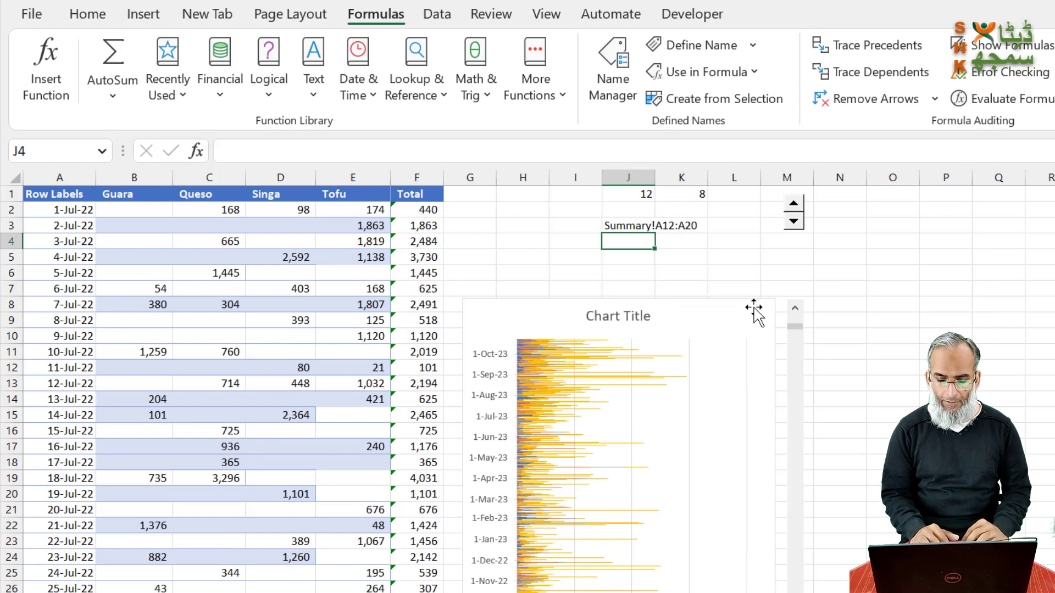
# - Move the chart up to just below row 4 and place the scroll bar, slightly lower and narrower, over the chart's right edge
pyautogui.moveTo(755, 302); pyautogui.dragTo(769, 248)
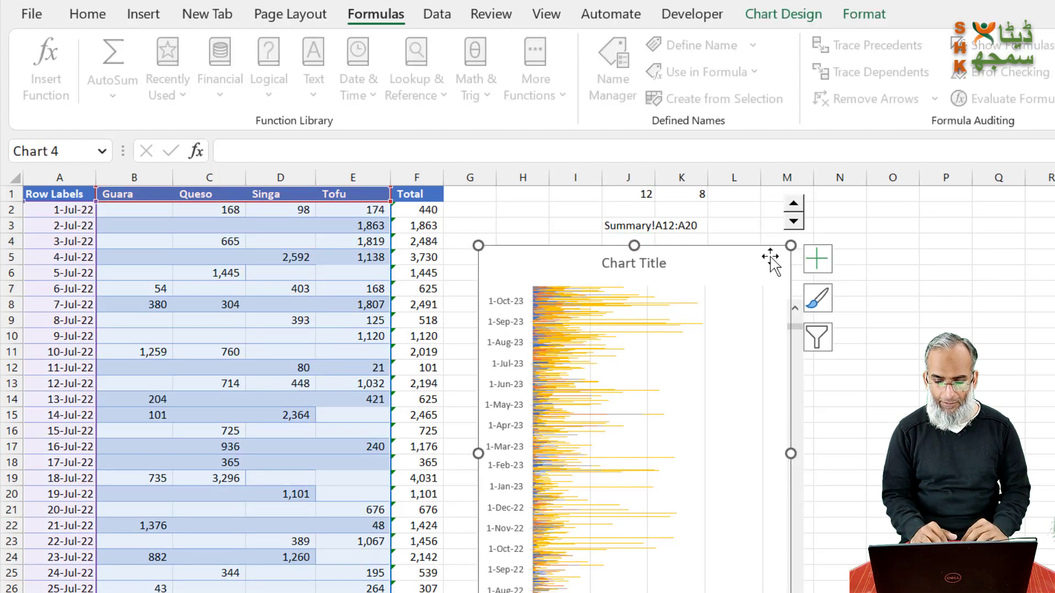
pyautogui.click(797, 311)
pyautogui.rightClick(797, 311)
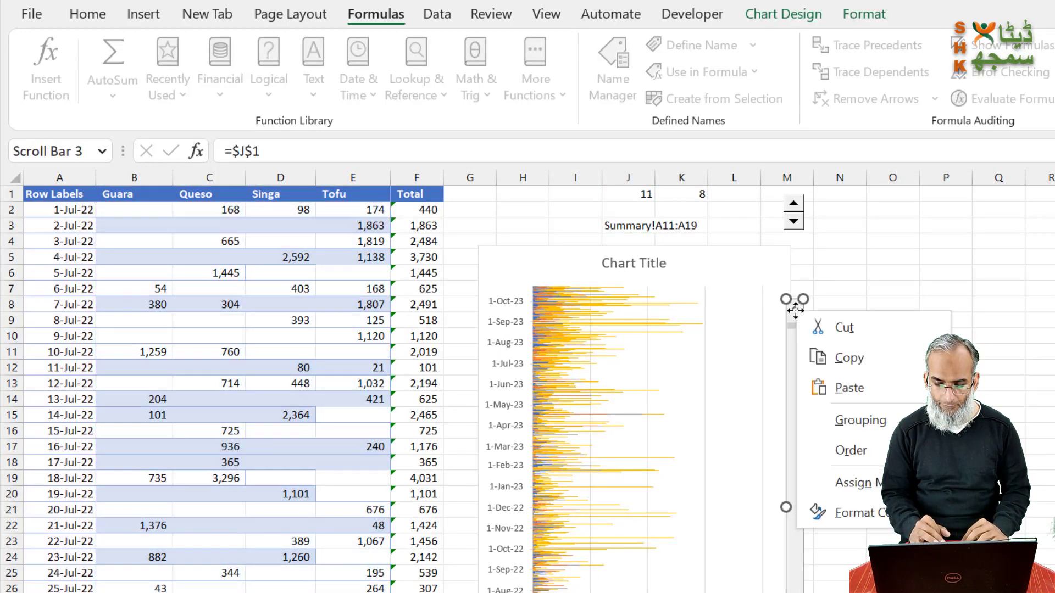
pyautogui.press('Escape')
pyautogui.moveTo(796, 302)
pyautogui.mouseDown()
pyautogui.moveTo(774, 280)
pyautogui.moveTo(779, 217)
pyautogui.moveTo(795, 252)
pyautogui.moveTo(791, 313)
pyautogui.mouseUp()
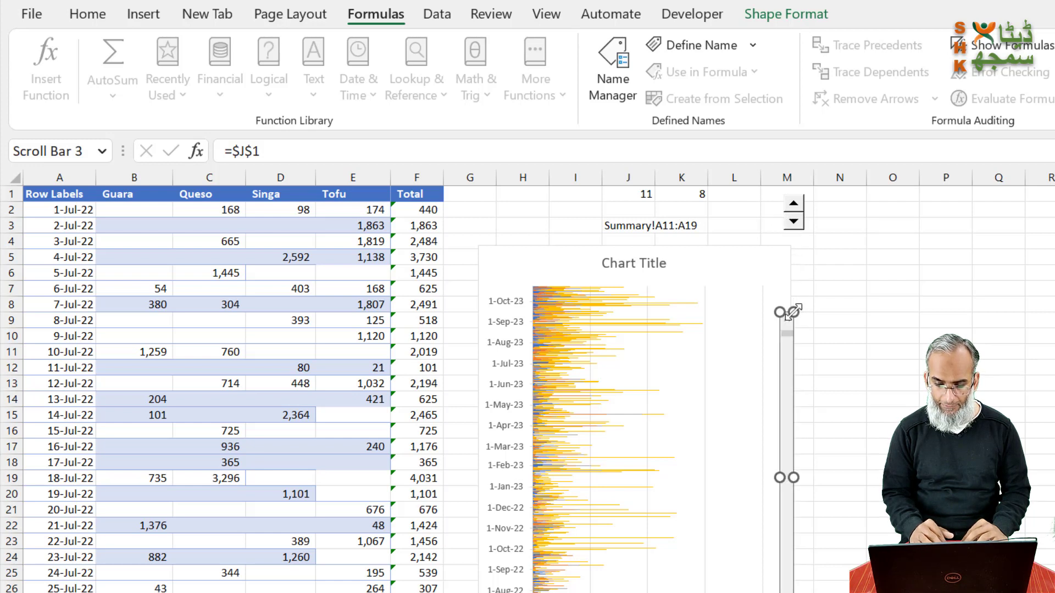
# - Collapse the ribbon, stretch the chart's lower edge further down the sheet, and delete its title
pyautogui.doubleClick(376, 15)
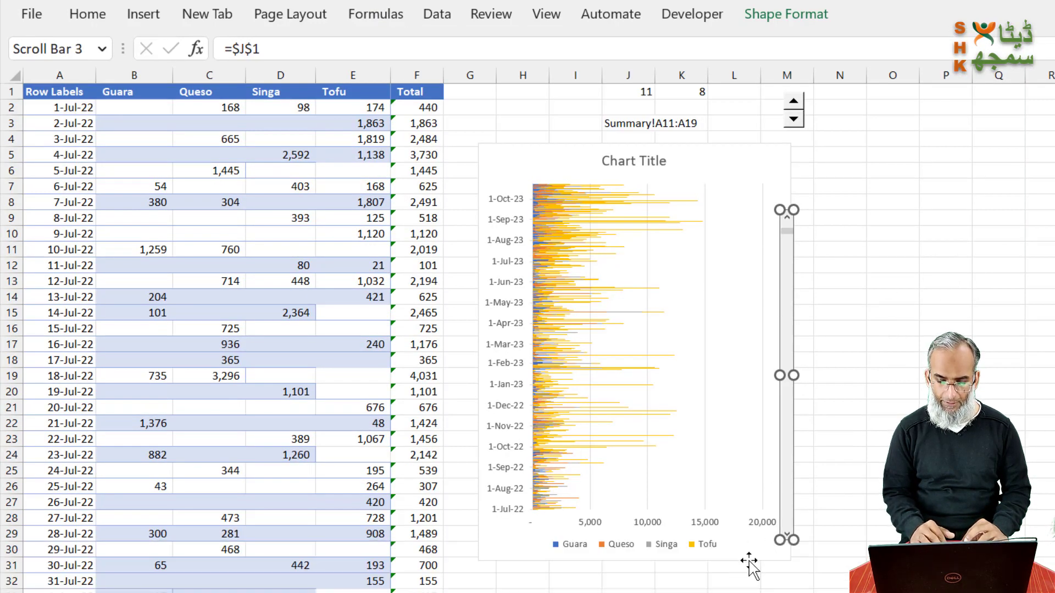
pyautogui.click(651, 563)
pyautogui.moveTo(633, 560); pyautogui.dragTo(633, 592)
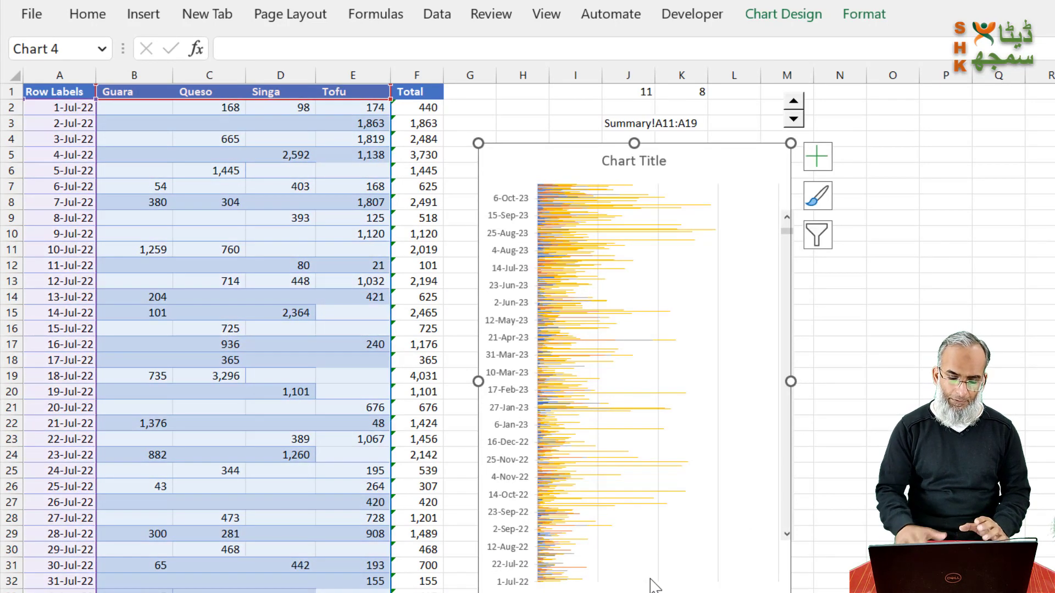
pyautogui.click(718, 555)
pyautogui.press('Escape')
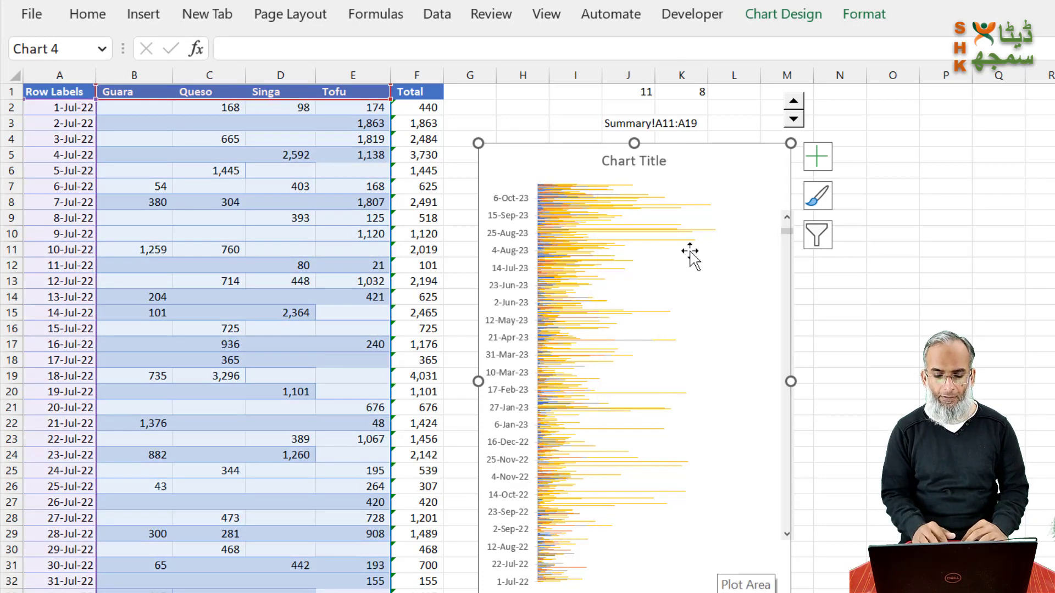
pyautogui.click(648, 161)
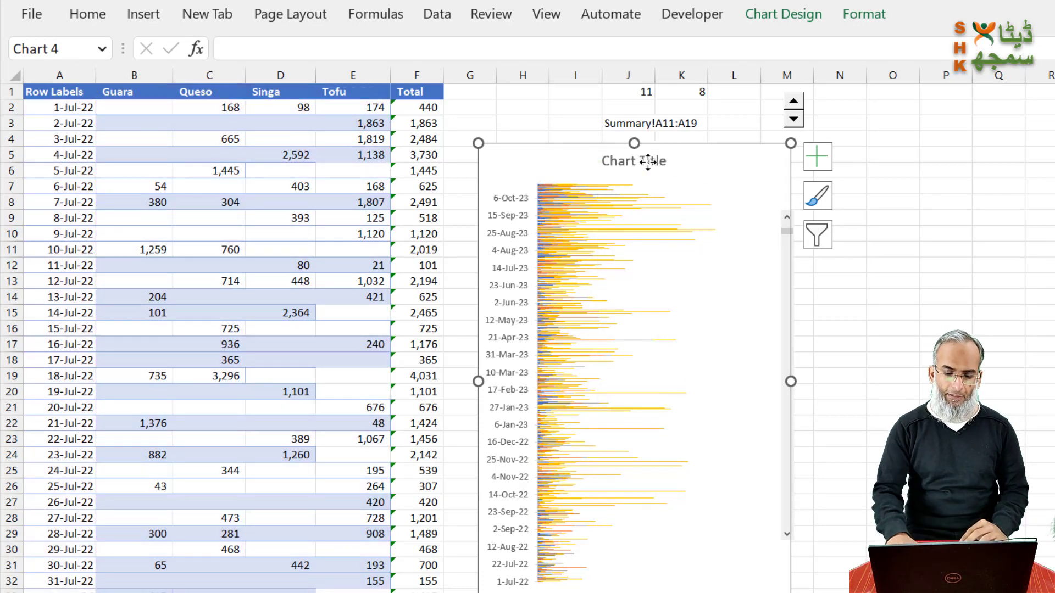
pyautogui.press('Delete')
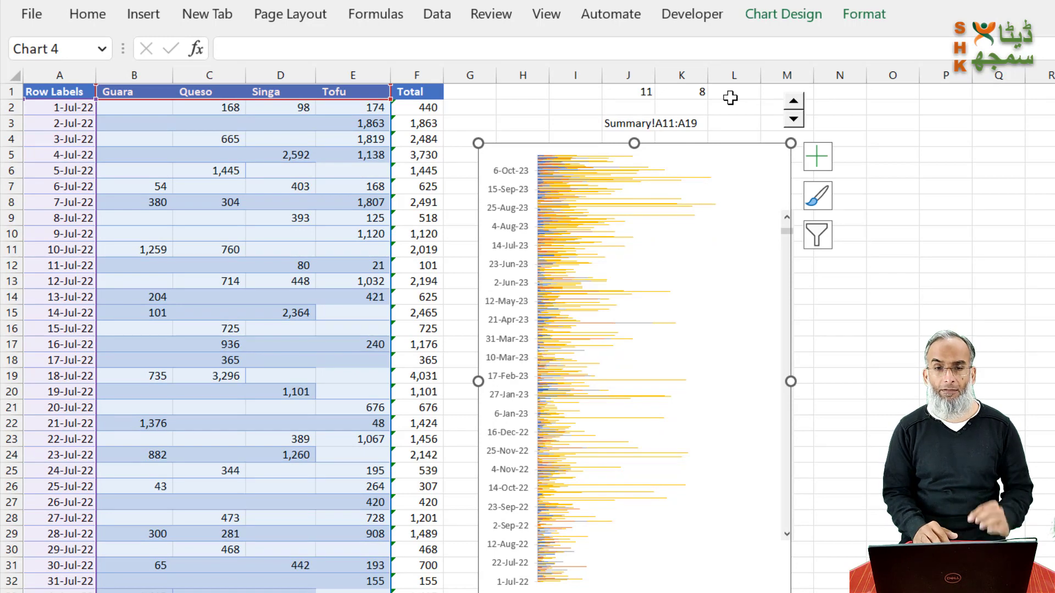
# - Move the spin button inside the chart's upper right area and align the scroll bar just beneath it
pyautogui.rightClick(794, 120)
pyautogui.press('Escape')
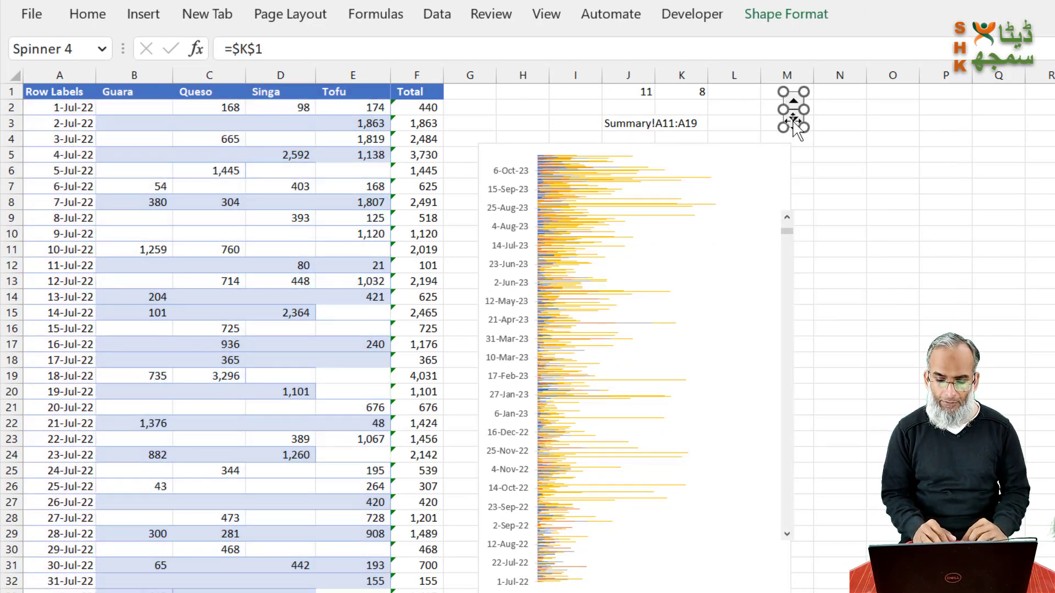
pyautogui.moveTo(793, 123); pyautogui.dragTo(780, 187)
pyautogui.keyDown('ctrl'); pyautogui.click(791, 269); pyautogui.keyUp('ctrl')
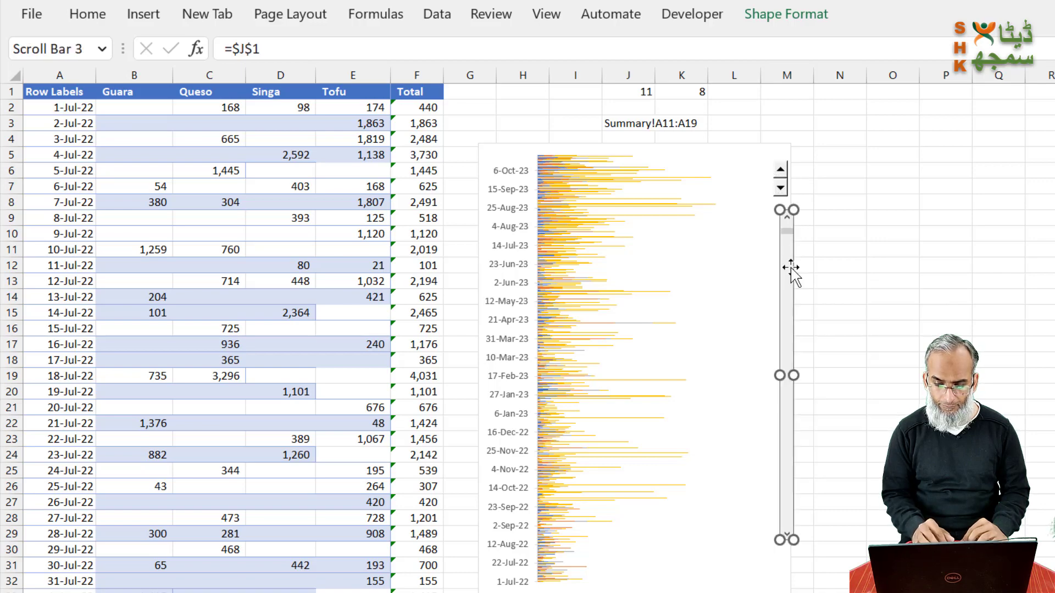
pyautogui.moveTo(791, 268); pyautogui.dragTo(784, 265)
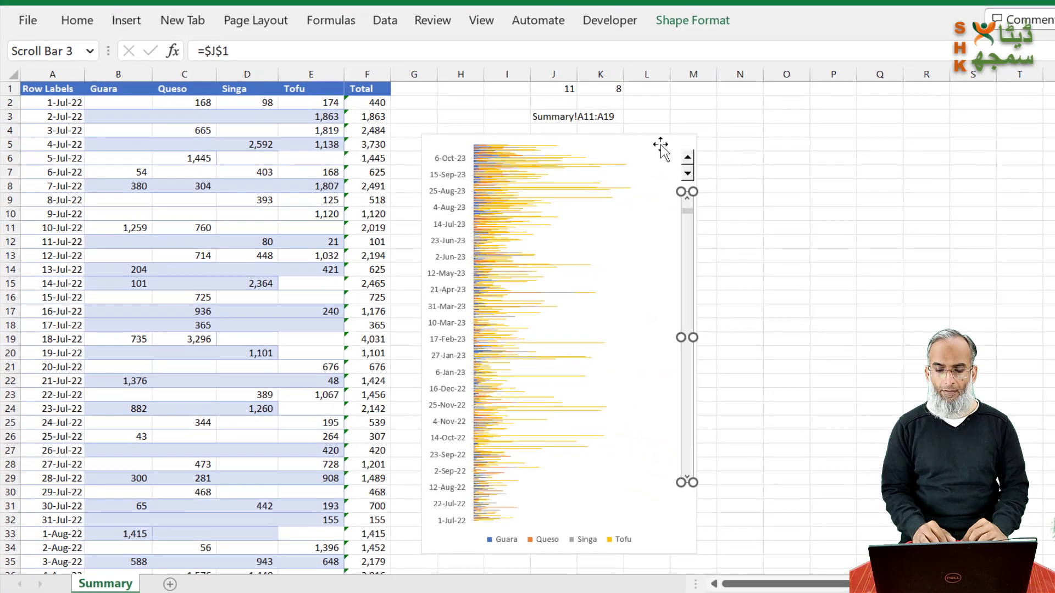
pyautogui.click(715, 151)
# - Edit the chart's data source so the horizontal axis labels use the defined name, as =Summary!Dates
pyautogui.click(661, 146)
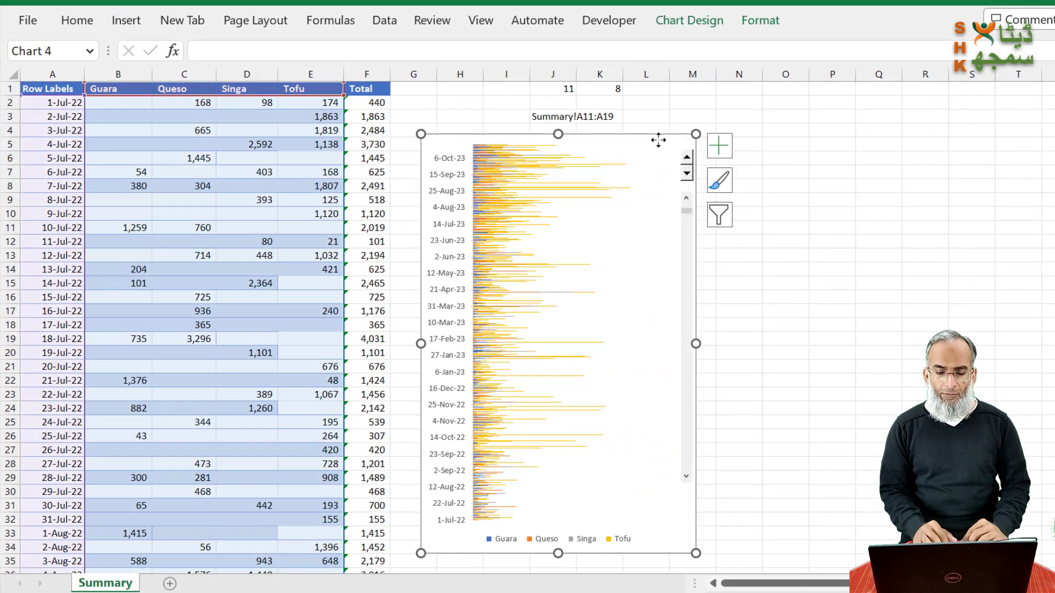
pyautogui.click(689, 21)
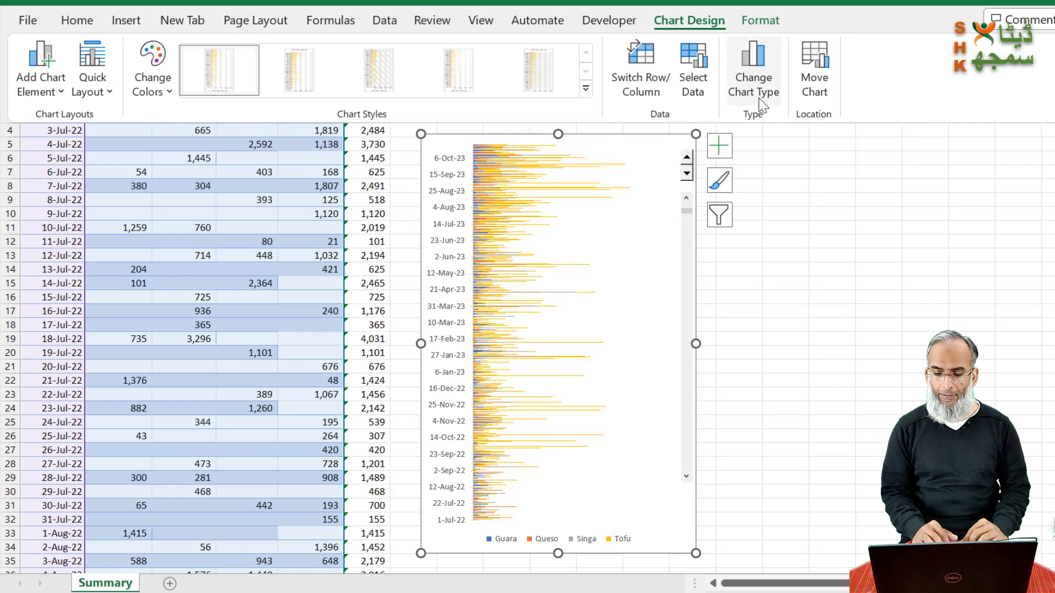
pyautogui.click(691, 87)
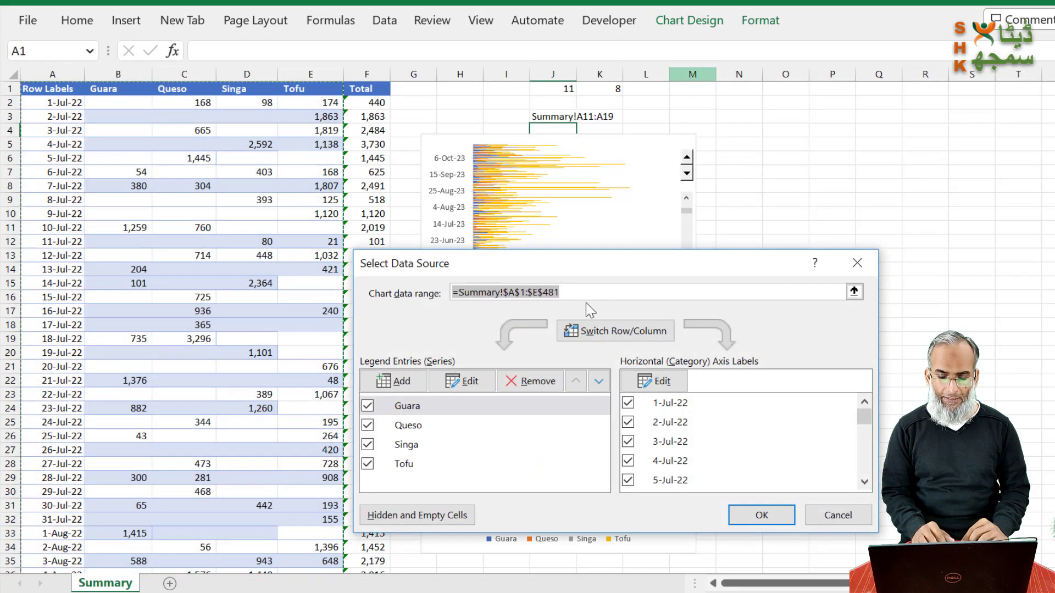
pyautogui.click(670, 386)
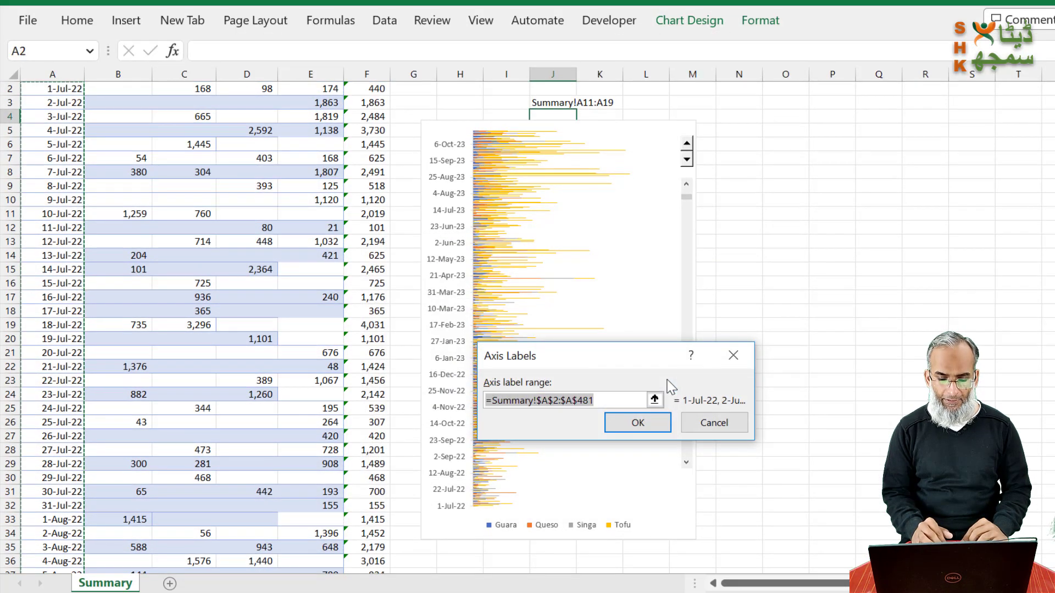
pyautogui.click(609, 405)
pyautogui.press('BackSpace')
pyautogui.press('BackSpace')
pyautogui.press('BackSpace')
pyautogui.press('BackSpace')
pyautogui.press('BackSpace')
pyautogui.press('BackSpace')
pyautogui.press('BackSpace')
pyautogui.press('BackSpace')
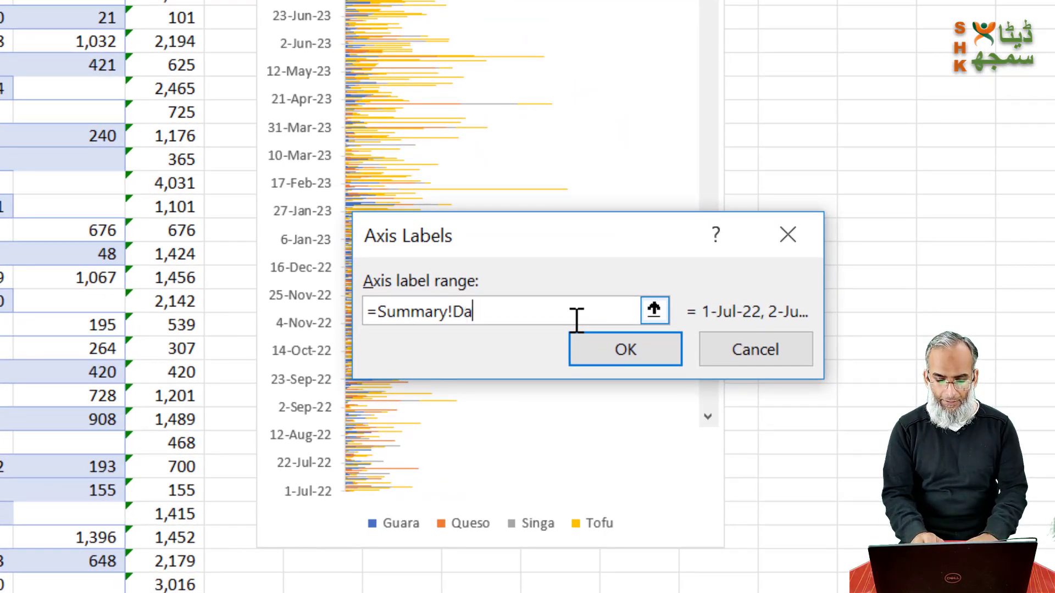
pyautogui.click(626, 350)
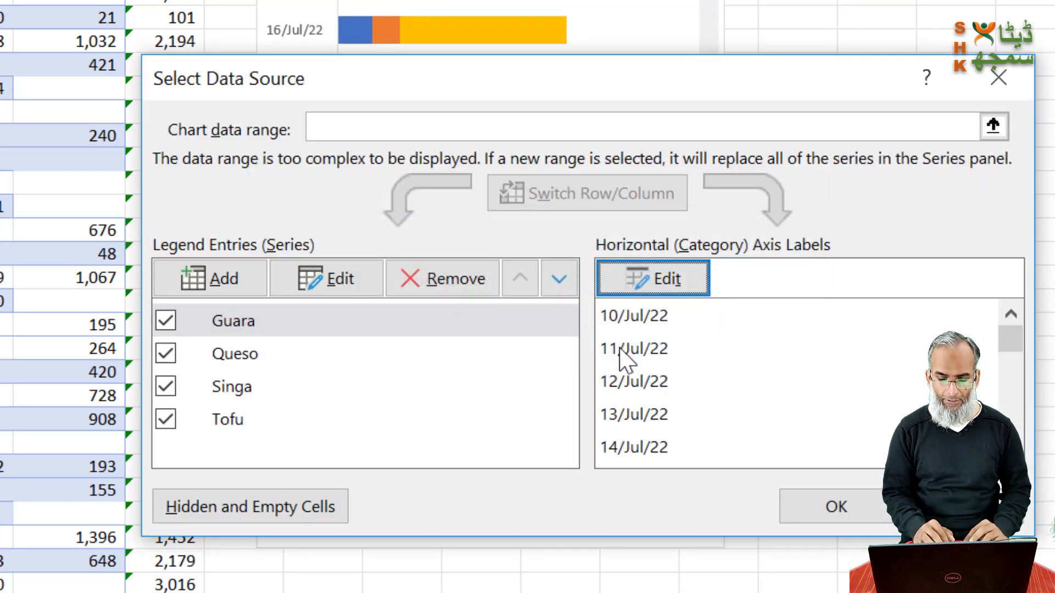
# - Set the Guara series values in the chart's data source to the defined name, as =Summary!Guara
pyautogui.click(228, 329)
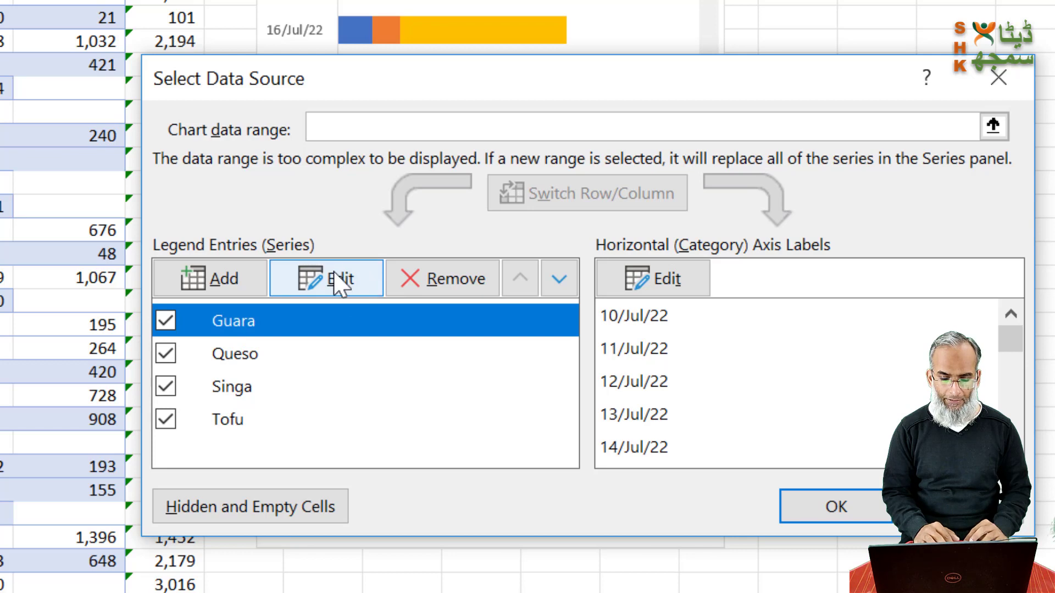
pyautogui.click(338, 282)
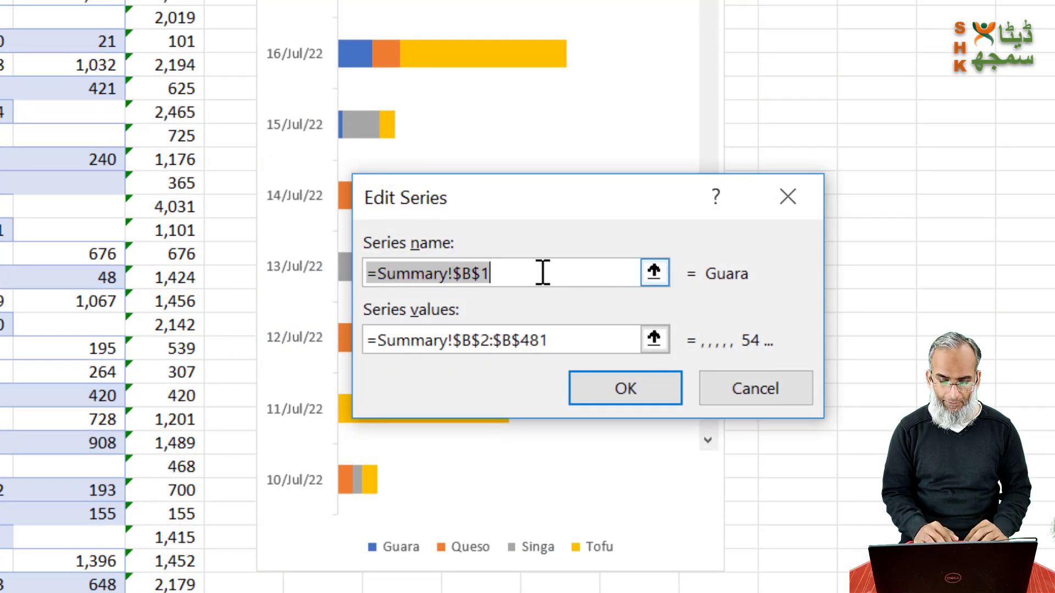
pyautogui.click(585, 341)
pyautogui.press('BackSpace')
pyautogui.press('BackSpace')
pyautogui.press('BackSpace')
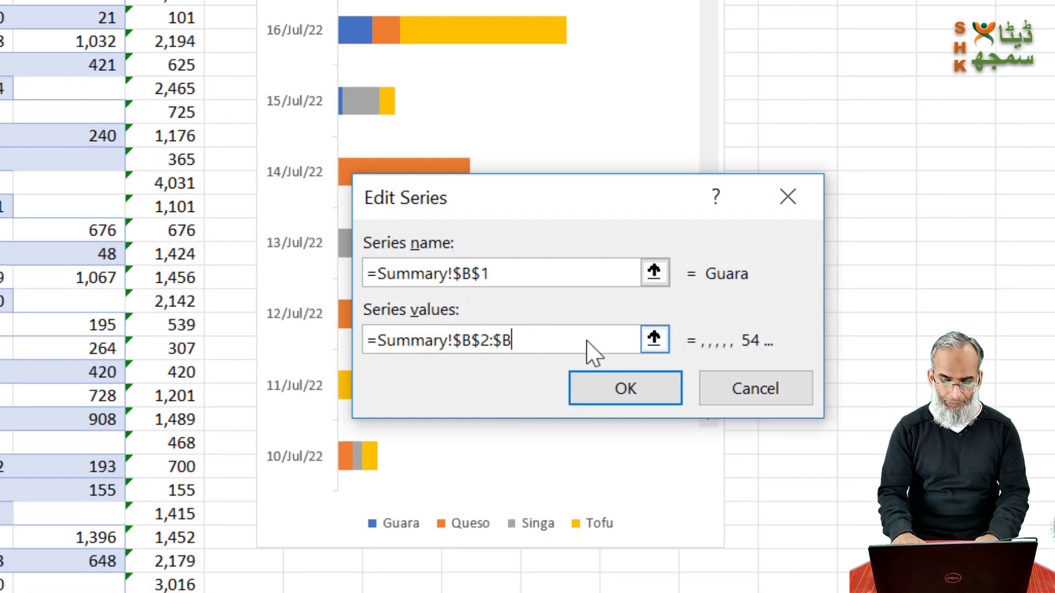
pyautogui.press('BackSpace')
pyautogui.press('BackSpace')
pyautogui.press('BackSpace')
pyautogui.press('BackSpace')
pyautogui.press('BackSpace')
pyautogui.press('BackSpace')
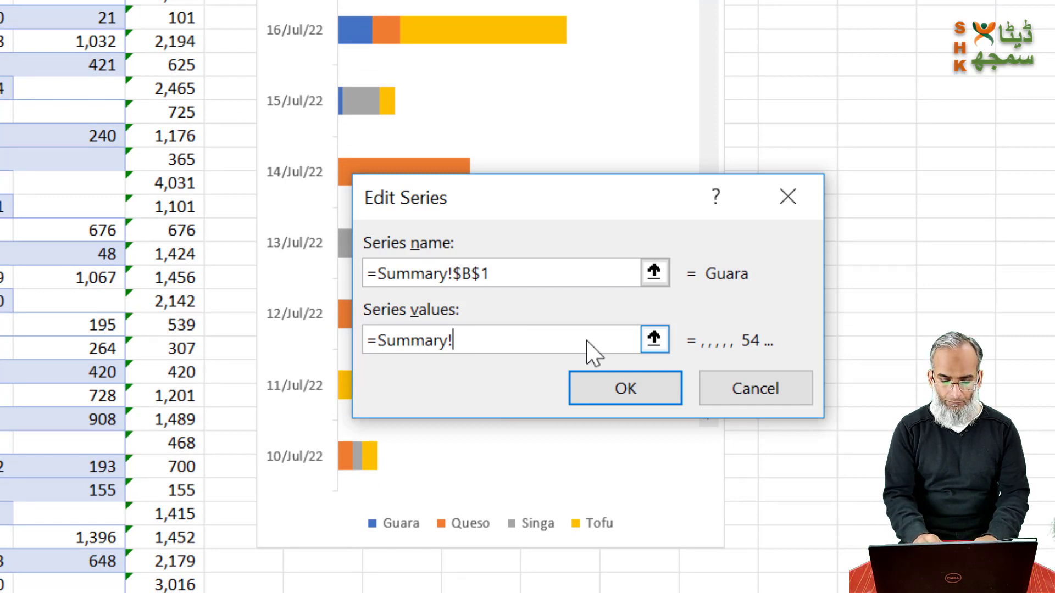
pyautogui.write('Guara')
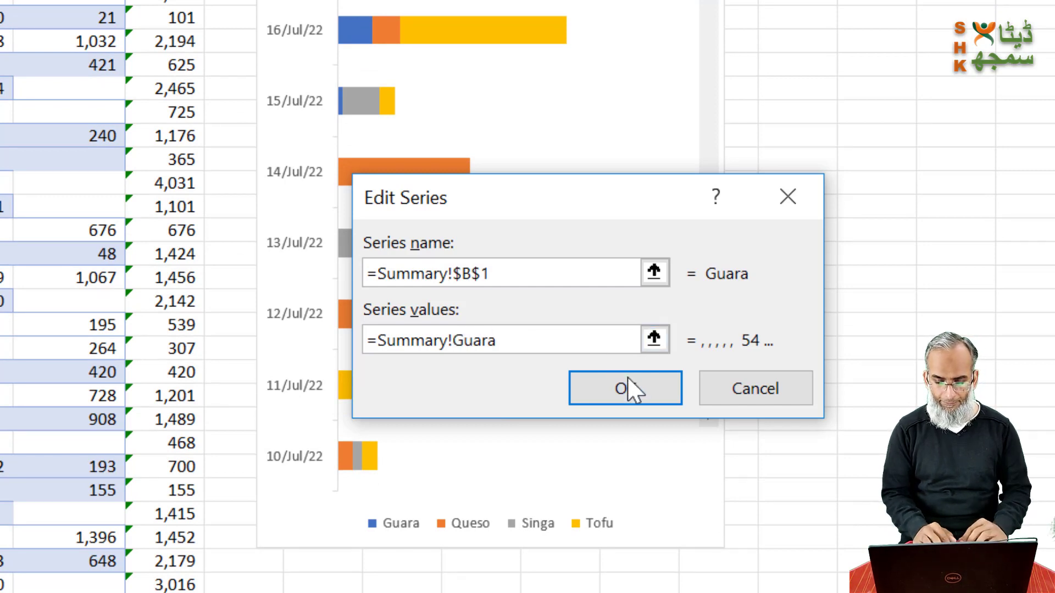
pyautogui.click(629, 389)
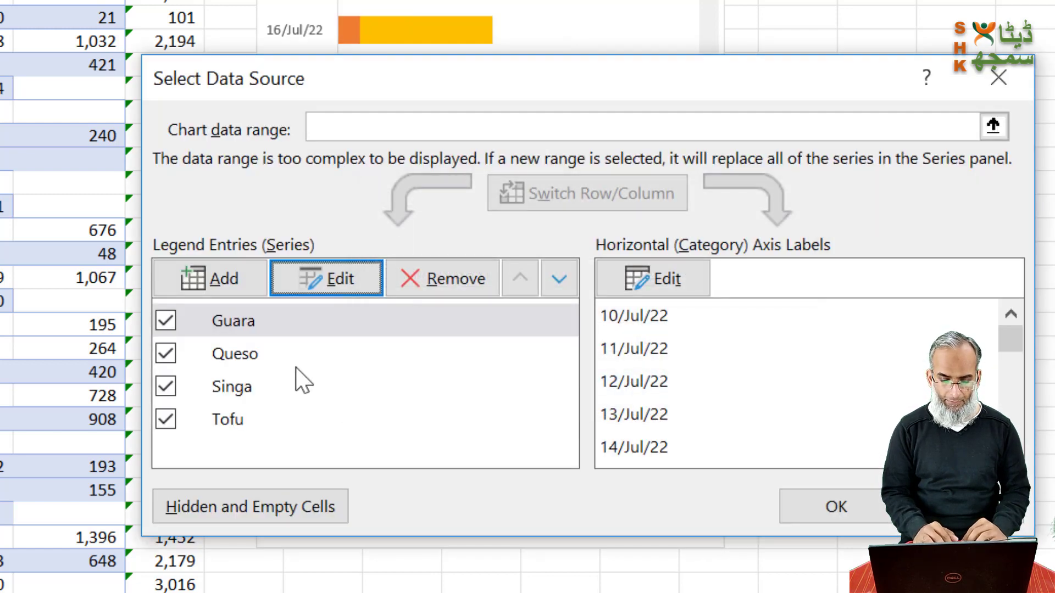
# - Set the Queso series values in the chart's data source to the defined name, as =Summary!Queso
pyautogui.click(248, 356)
pyautogui.click(326, 279)
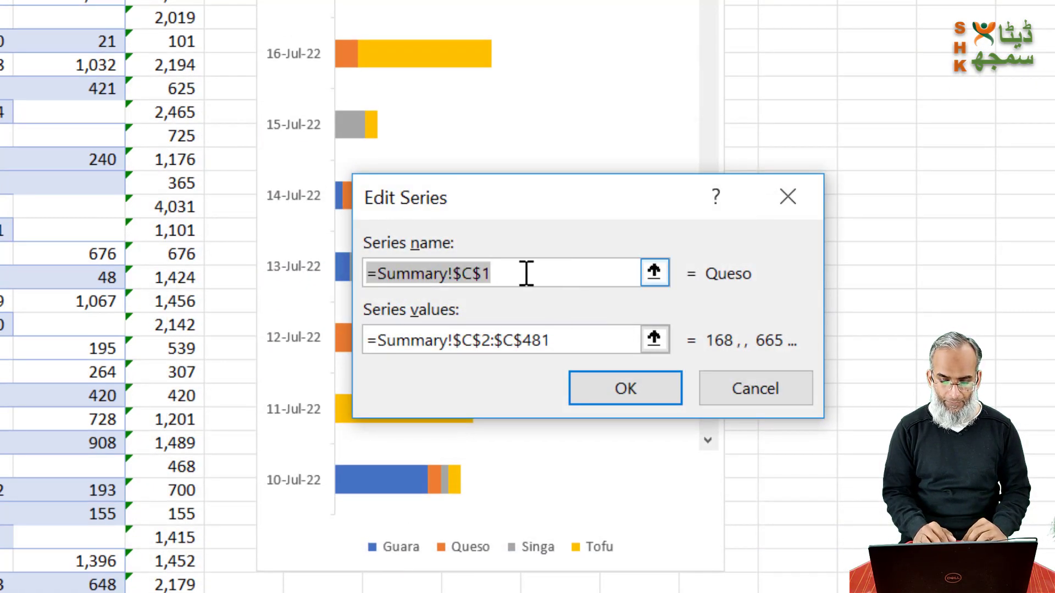
pyautogui.click(570, 340)
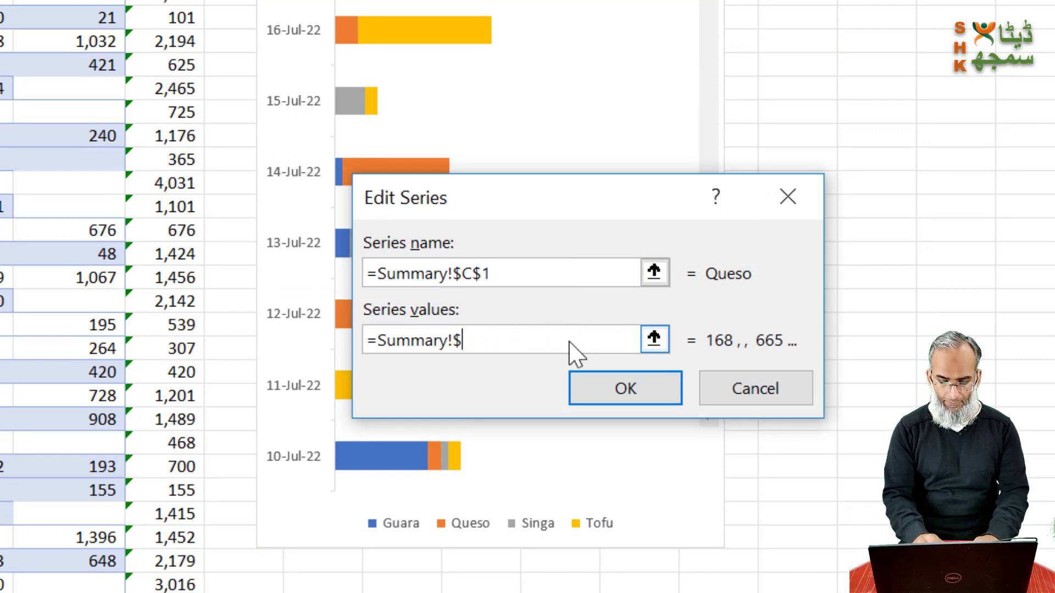
pyautogui.click(621, 389)
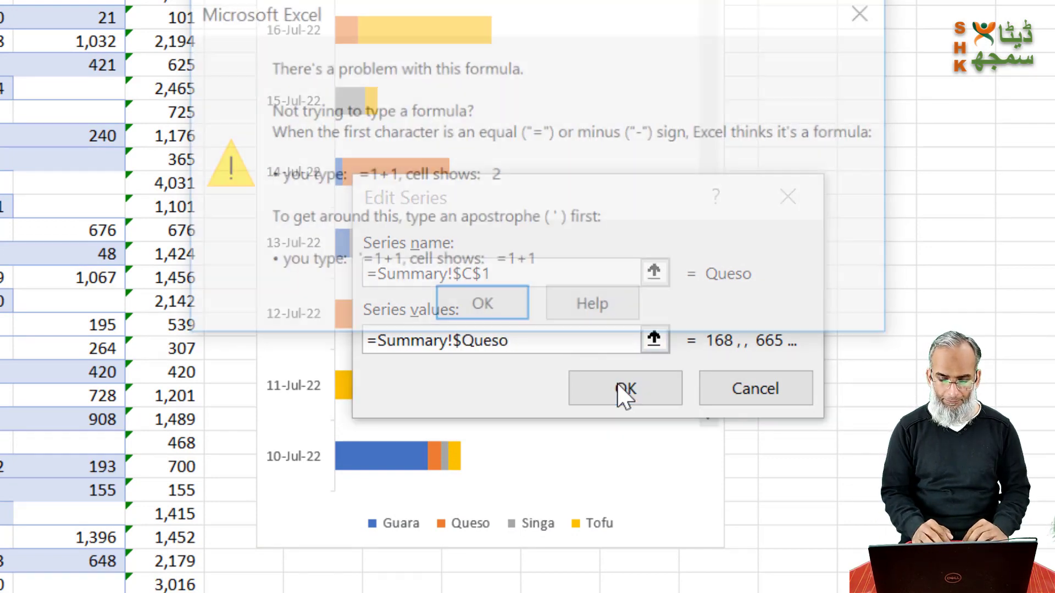
pyautogui.click(514, 311)
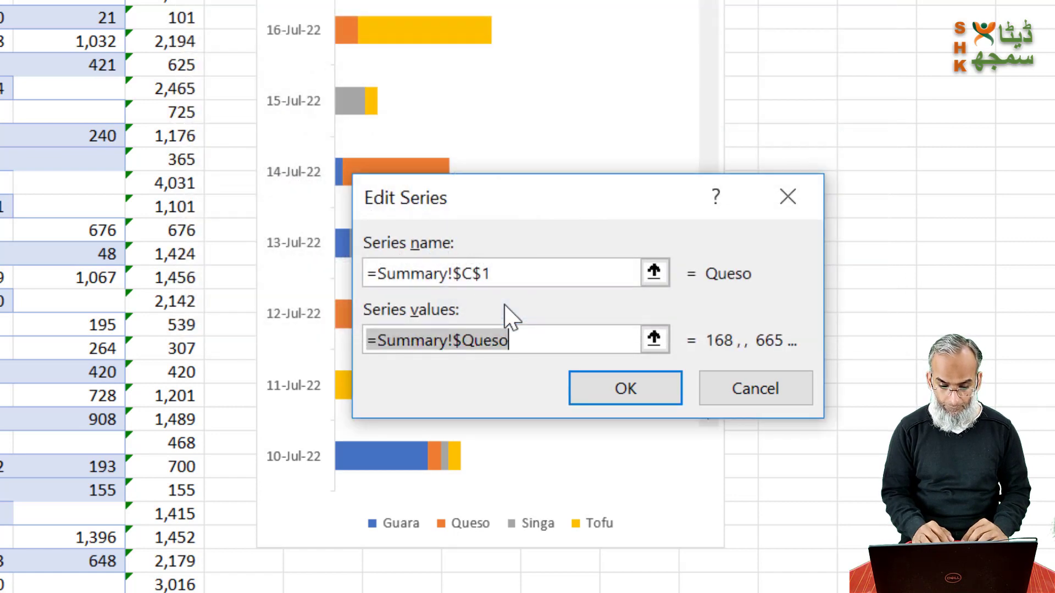
pyautogui.click(535, 341)
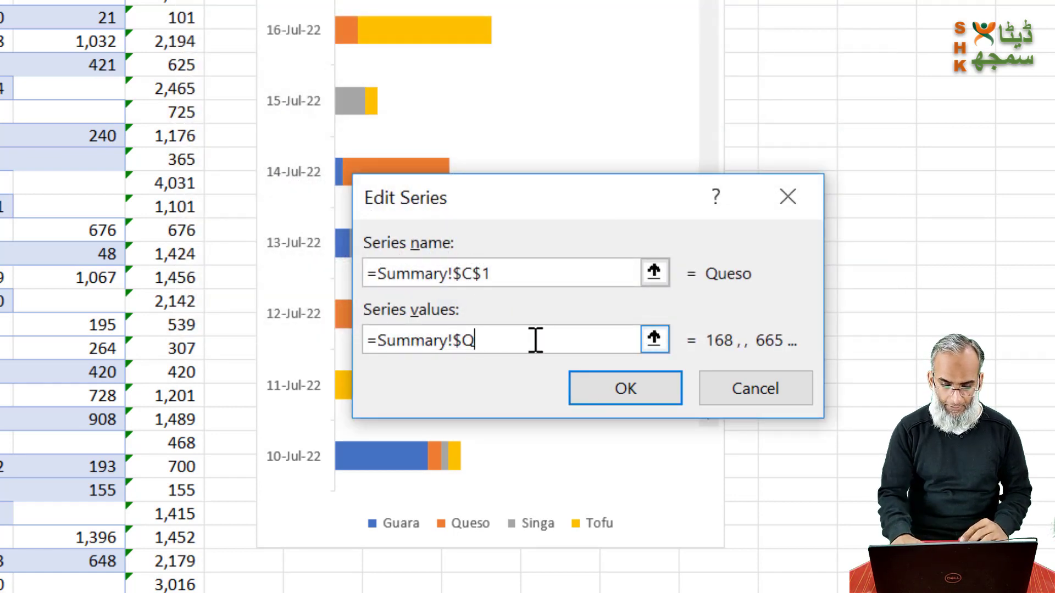
pyautogui.press('BackSpace')
pyautogui.press('BackSpace')
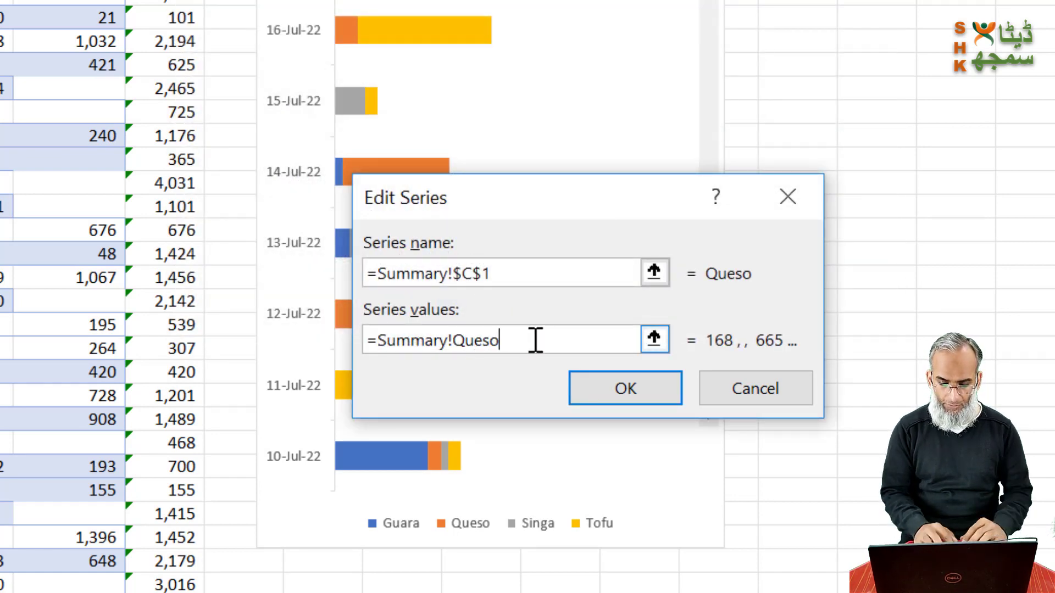
pyautogui.click(625, 391)
# - Set the Singa series values in the chart's data source to the defined name, as =Summary!Singa
pyautogui.click(244, 391)
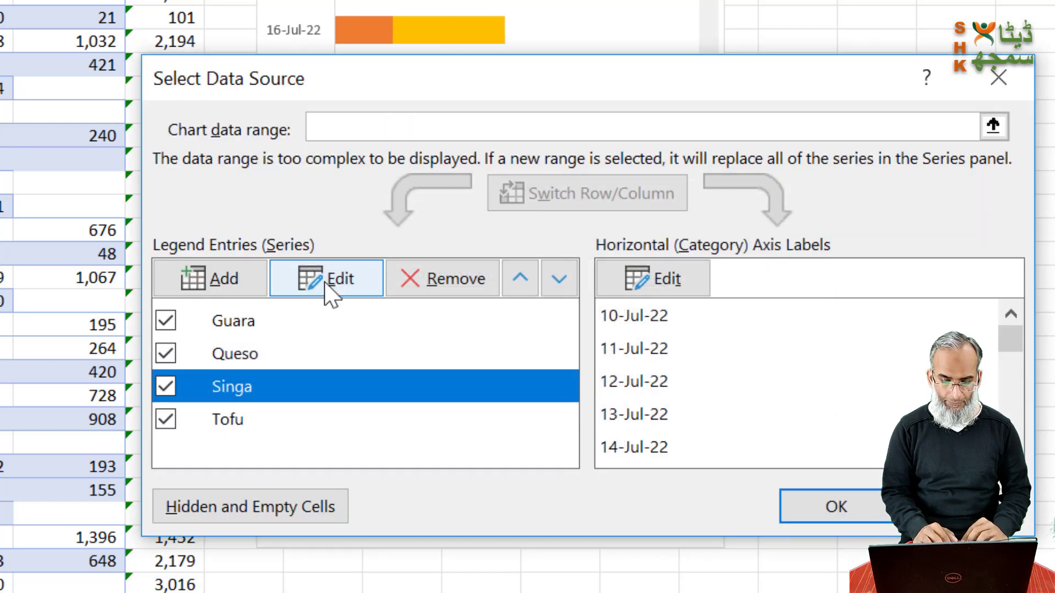
pyautogui.click(332, 291)
pyautogui.click(593, 341)
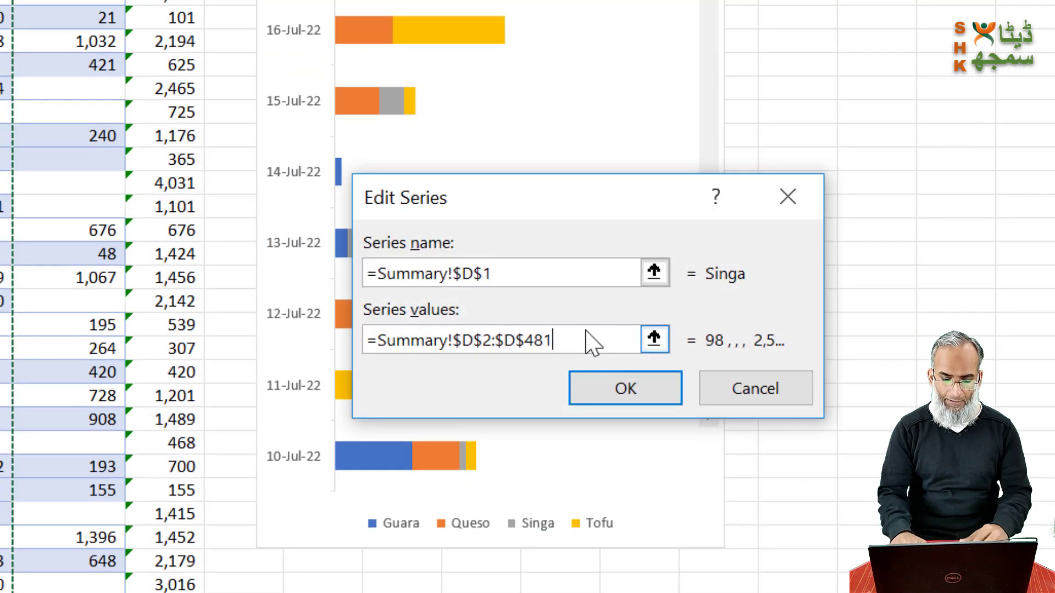
pyautogui.press('BackSpace')
pyautogui.press('BackSpace')
pyautogui.press('BackSpace')
pyautogui.press('BackSpace')
pyautogui.press('BackSpace')
pyautogui.press('BackSpace')
pyautogui.press('BackSpace')
pyautogui.press('BackSpace')
pyautogui.press('BackSpace')
pyautogui.press('BackSpace')
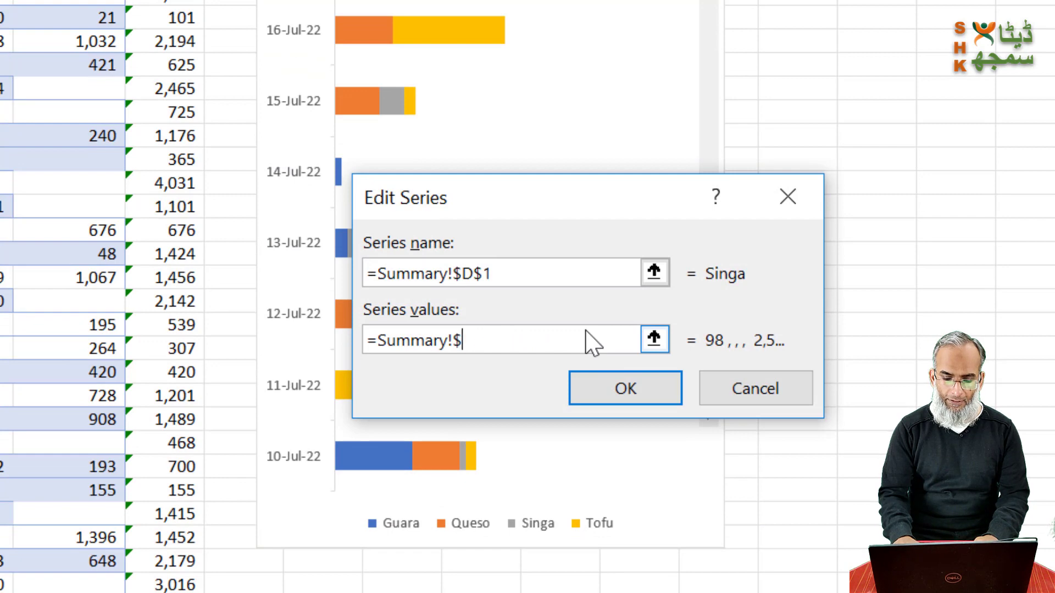
pyautogui.write('Singa')
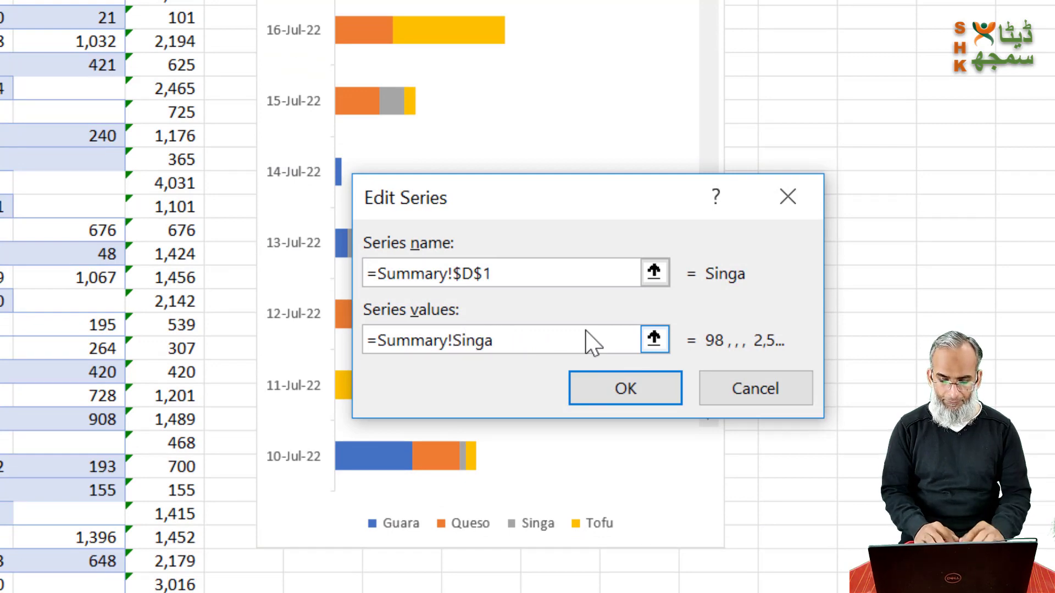
pyautogui.click(616, 393)
# - Set the Tofu series values to the defined name, as =Summary!Tofu, and apply the chart's data source changes
pyautogui.click(259, 423)
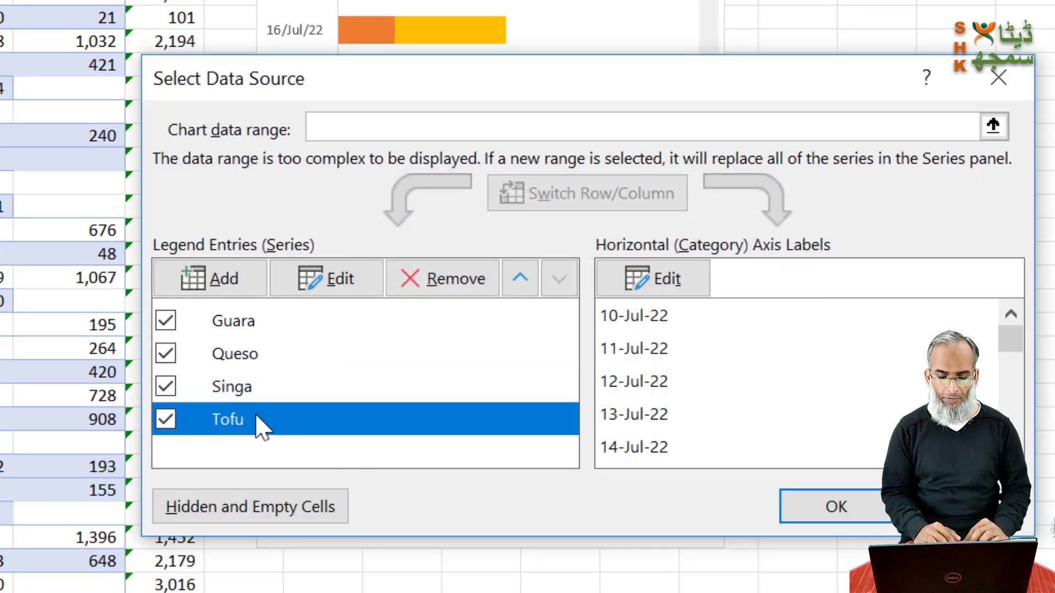
pyautogui.click(343, 279)
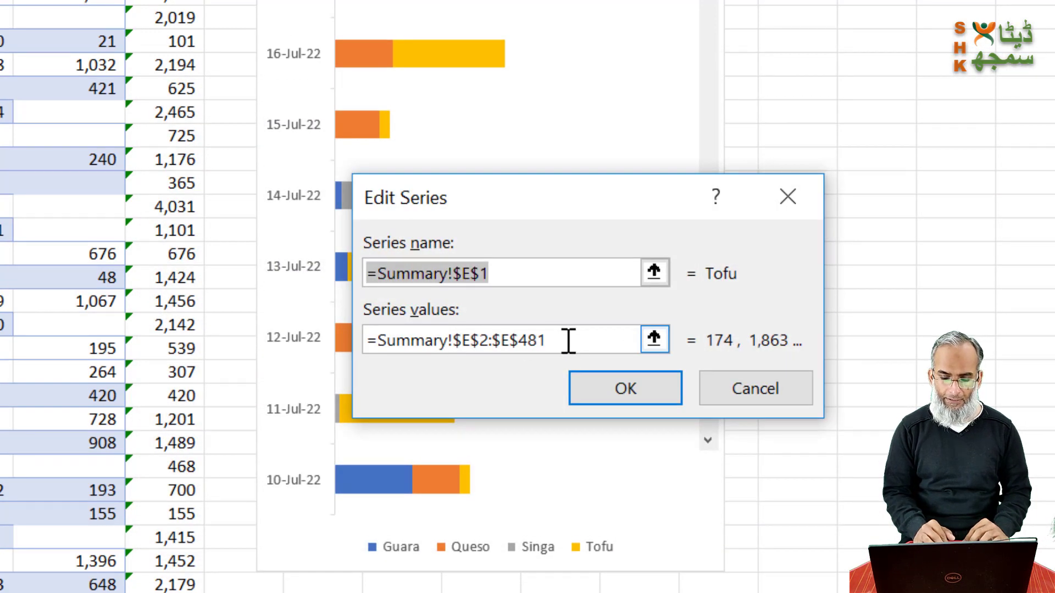
pyautogui.click(566, 340)
pyautogui.press('BackSpace')
pyautogui.press('BackSpace')
pyautogui.press('BackSpace')
pyautogui.press('BackSpace')
pyautogui.press('BackSpace')
pyautogui.press('BackSpace')
pyautogui.press('BackSpace')
pyautogui.press('BackSpace')
pyautogui.press('BackSpace')
pyautogui.press('BackSpace')
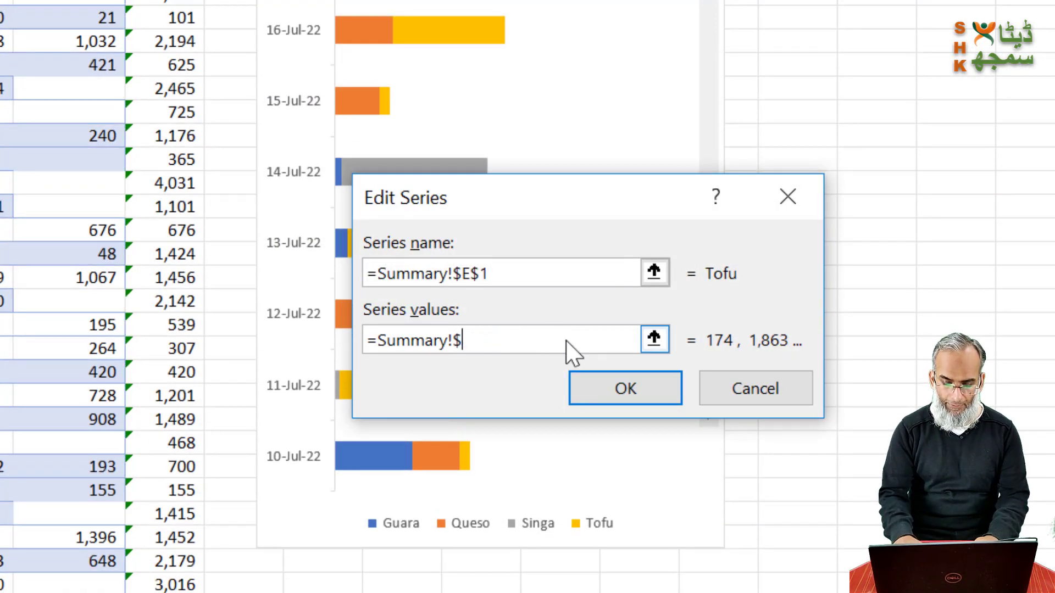
pyautogui.write('Tofu')
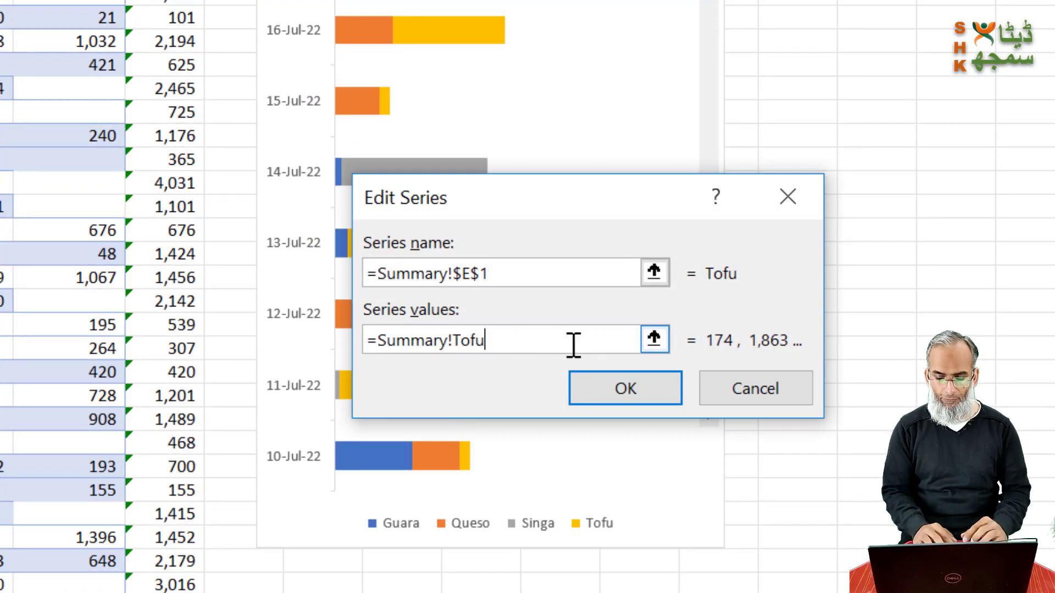
pyautogui.click(626, 388)
pyautogui.click(833, 504)
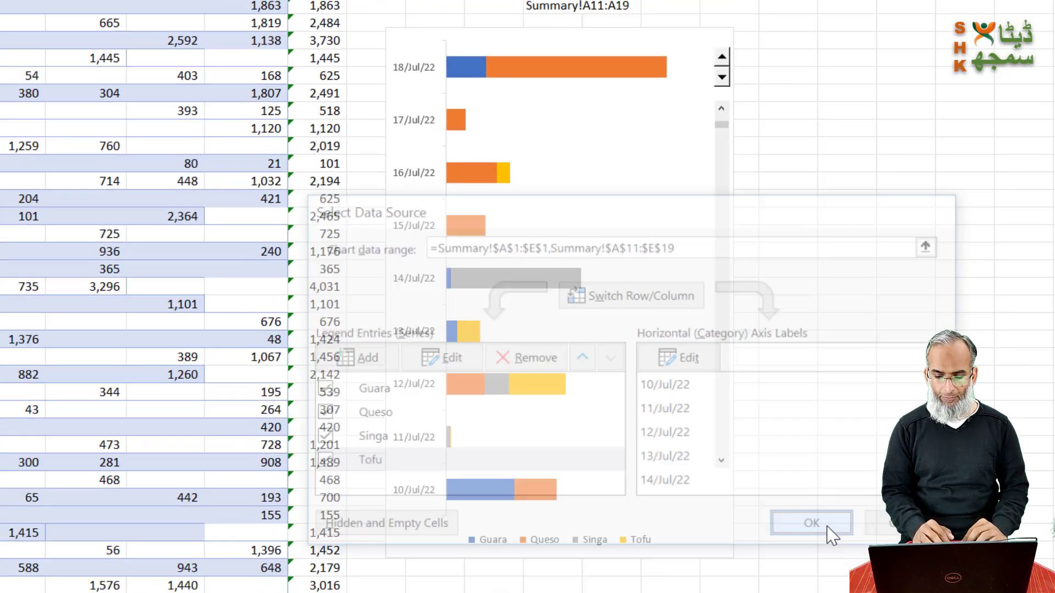
# - Test the chart's scroll bar by advancing to start row 21, and select the plot area to check its source rows
pyautogui.click(864, 189)
pyautogui.scroll(-1, 865, 189)
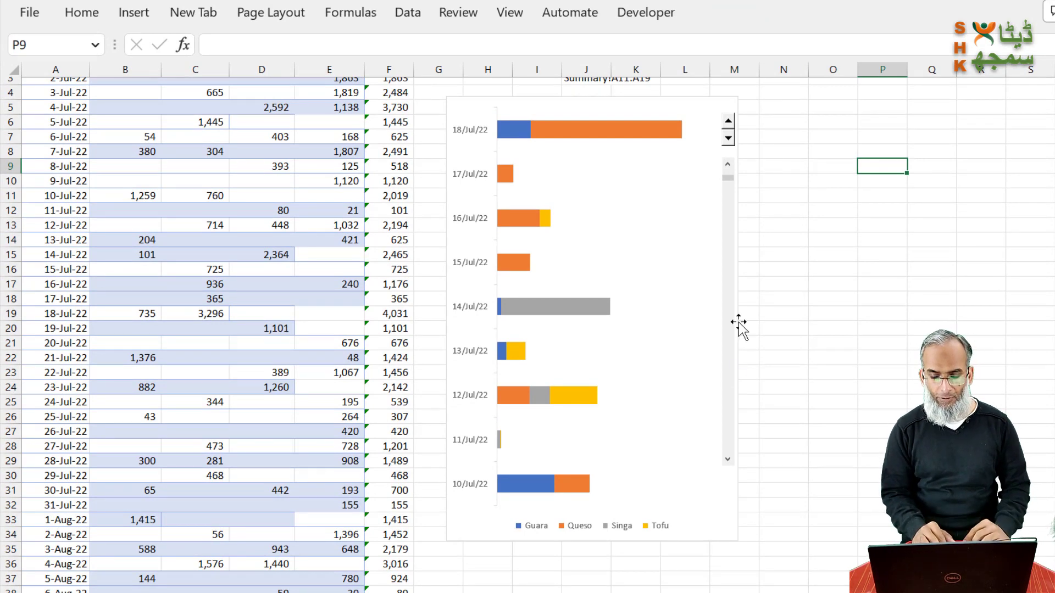
pyautogui.click(729, 431)
pyautogui.scroll(1, 714, 399)
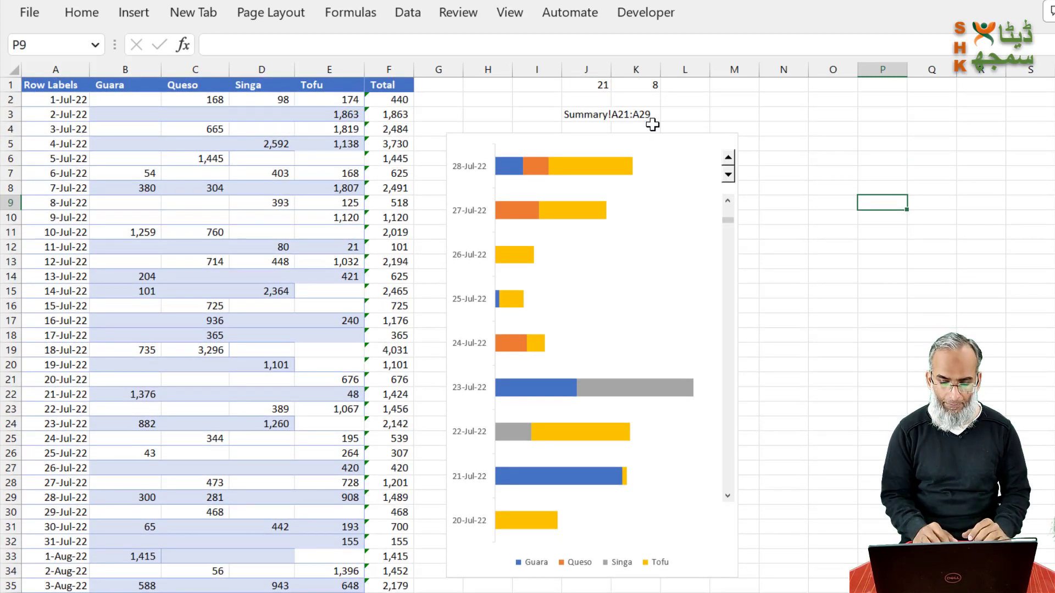
pyautogui.click(669, 301)
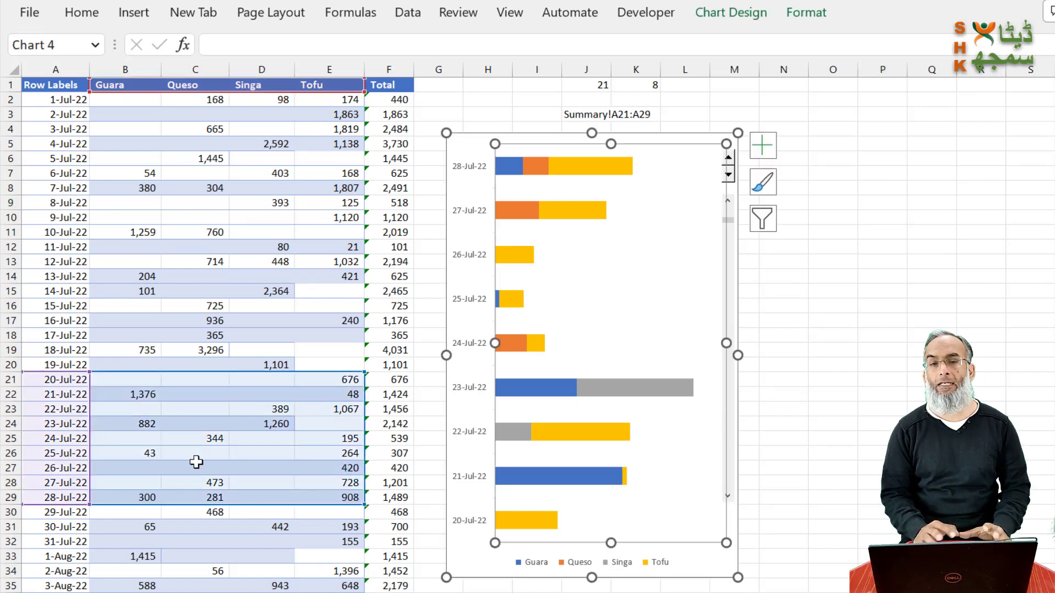
pyautogui.click(828, 318)
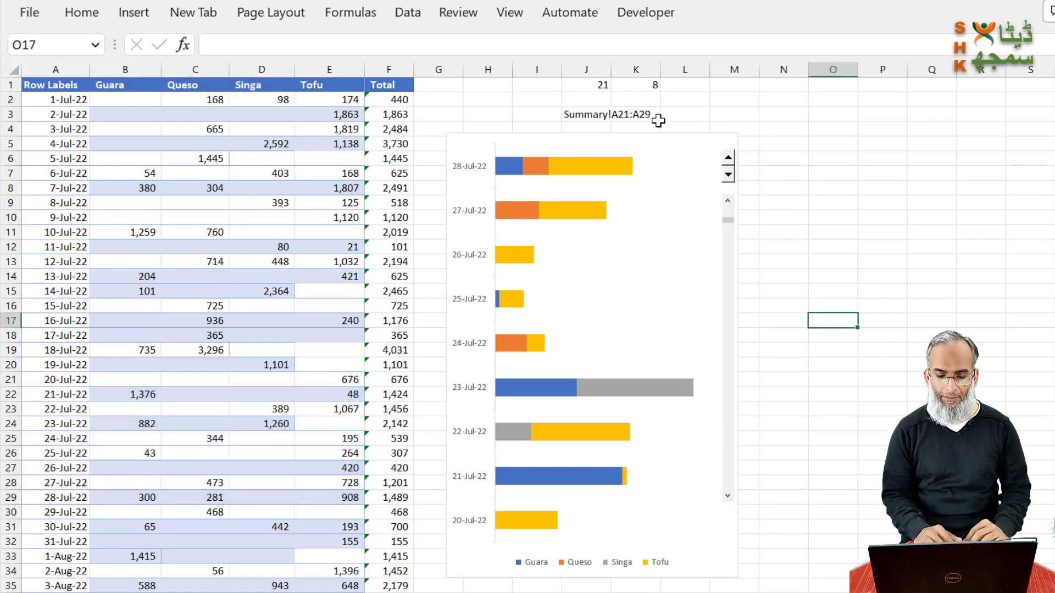
# - Return the chart's scroll bar to start row 2 and raise the spin button value to 12 to plot more dates
pyautogui.click(728, 204)
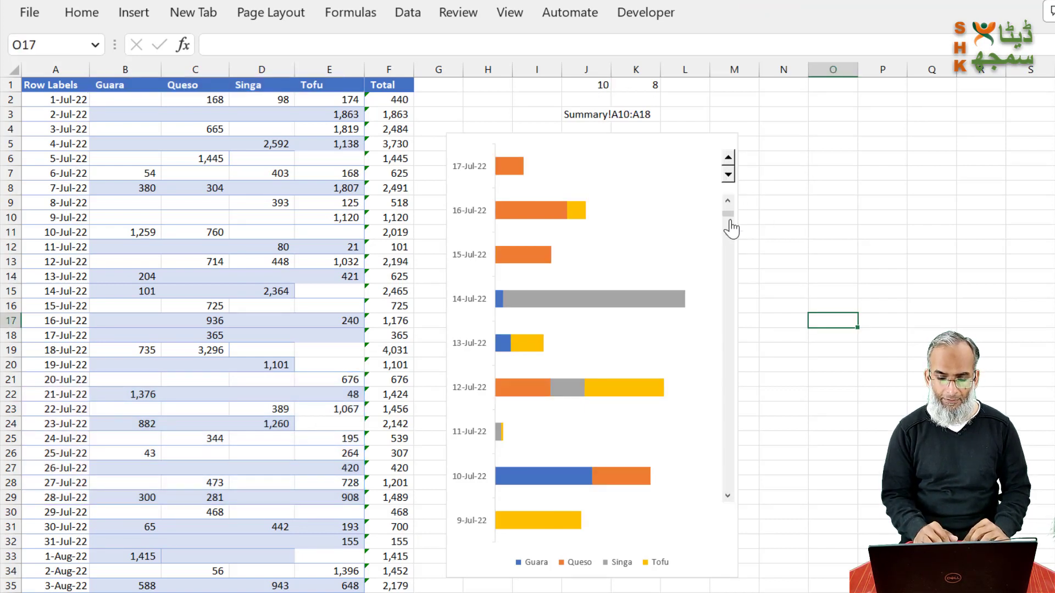
pyautogui.moveTo(729, 215); pyautogui.dragTo(729, 205)
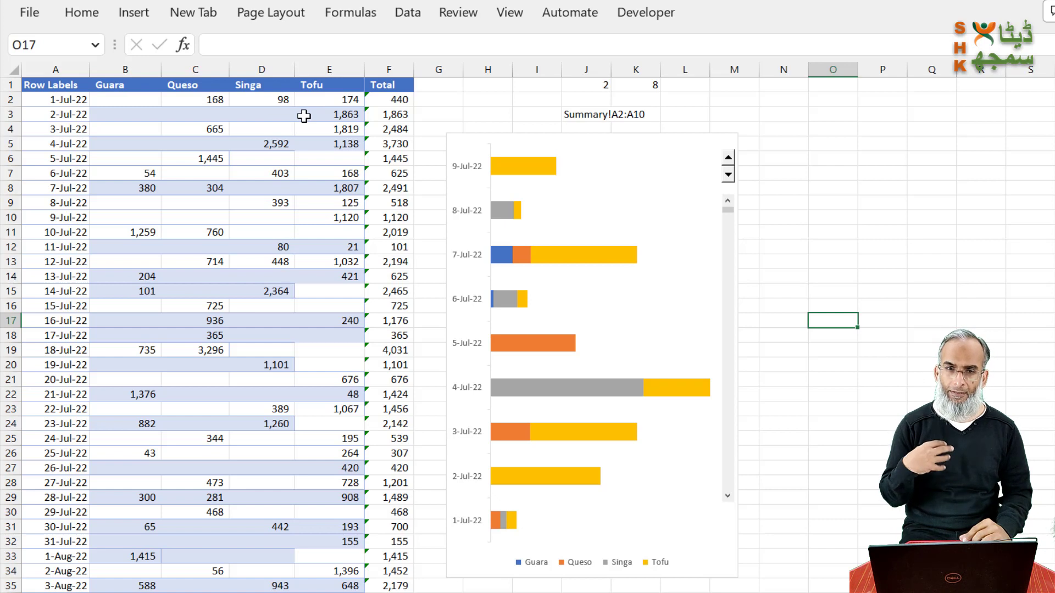
pyautogui.click(728, 158)
pyautogui.click(728, 159)
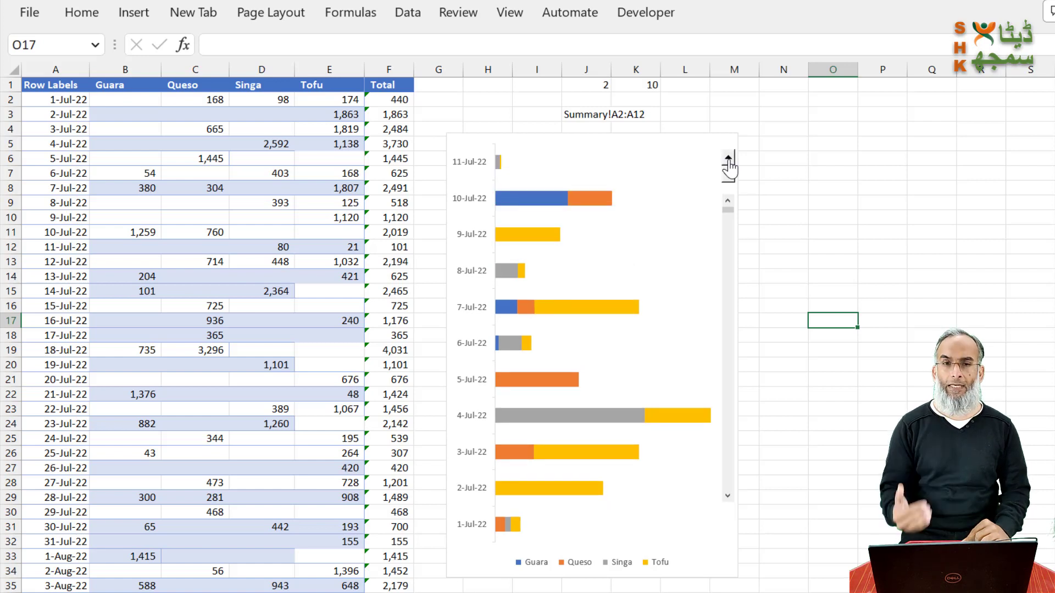
pyautogui.click(727, 159)
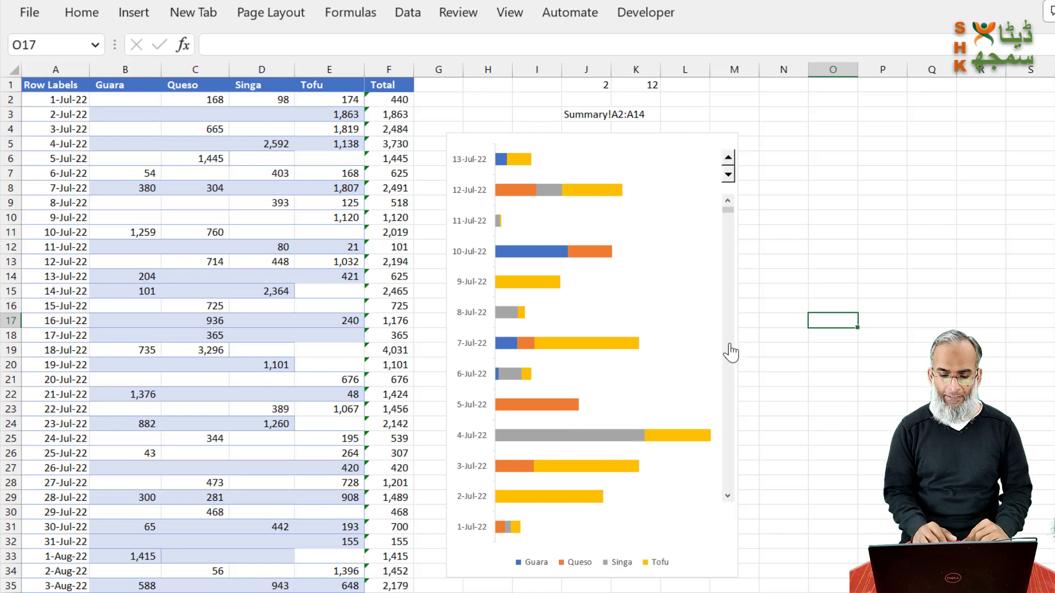
# - Page the chart forward with its scroll bar to start row 52 and select the plot area
pyautogui.click(729, 367)
pyautogui.click(729, 367)
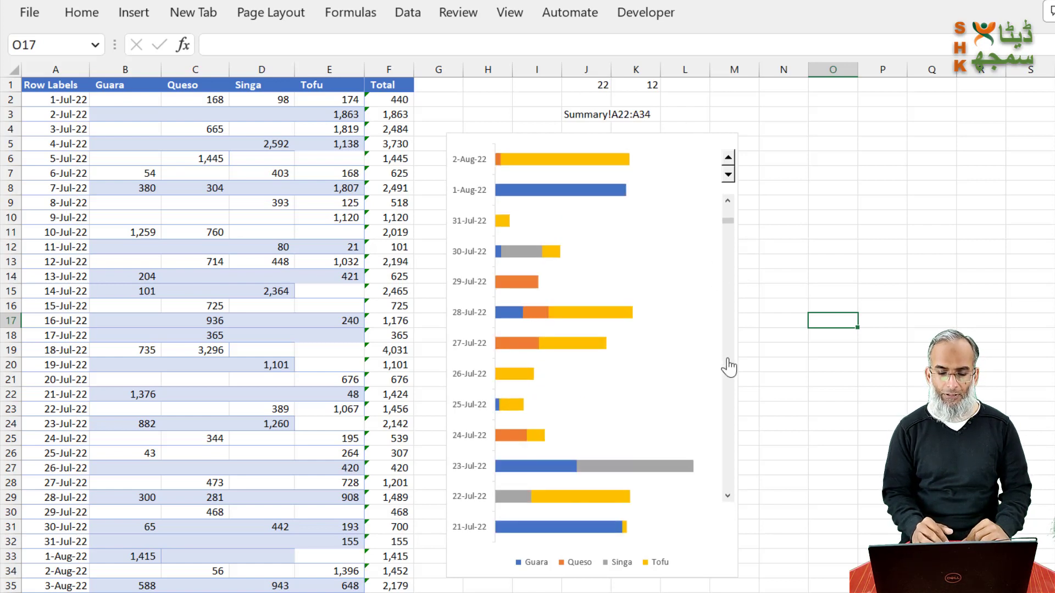
pyautogui.click(729, 367)
pyautogui.click(729, 367)
pyautogui.click(729, 367)
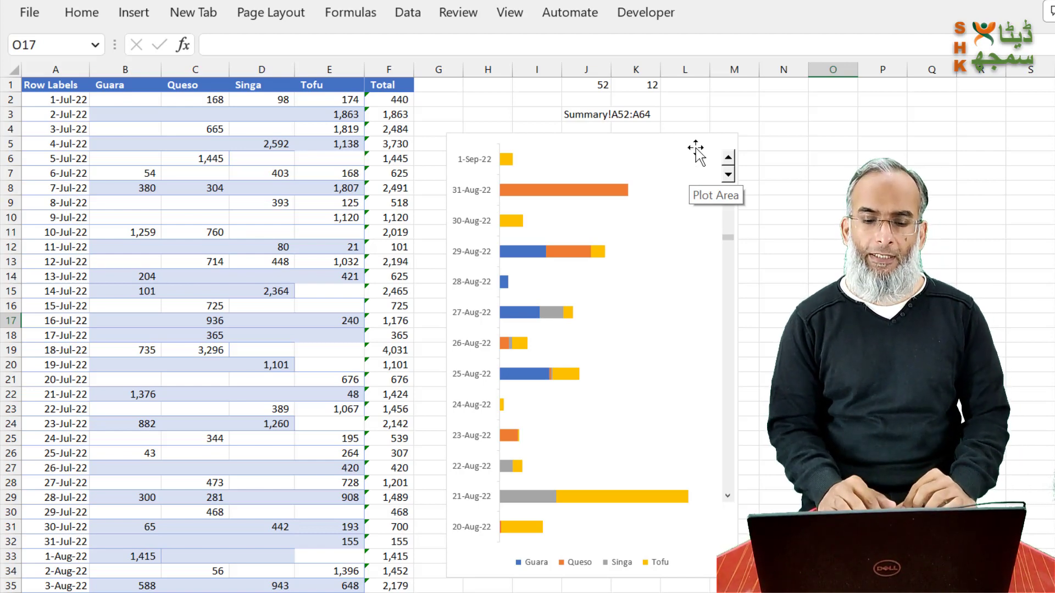
pyautogui.click(694, 147)
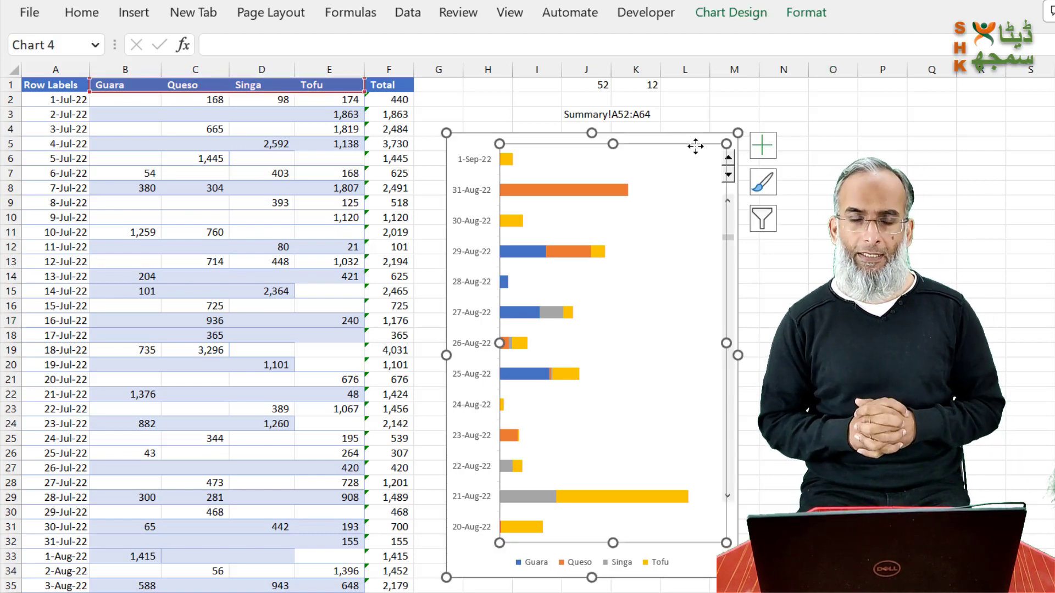